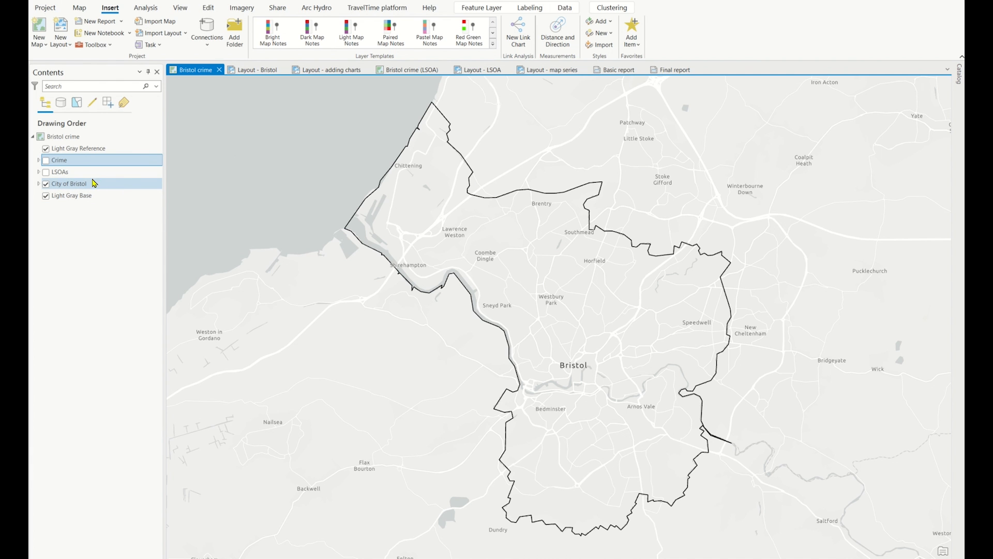
Preview the LSOAs layer and hide it again, leaving the Crime layer shown with its legend expanded
left_click(46, 172)
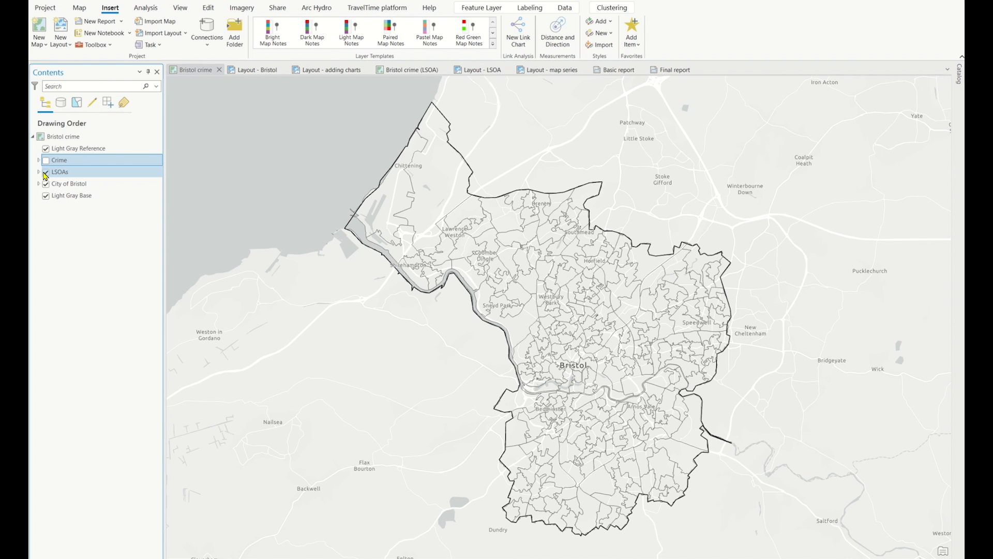
left_click(45, 173)
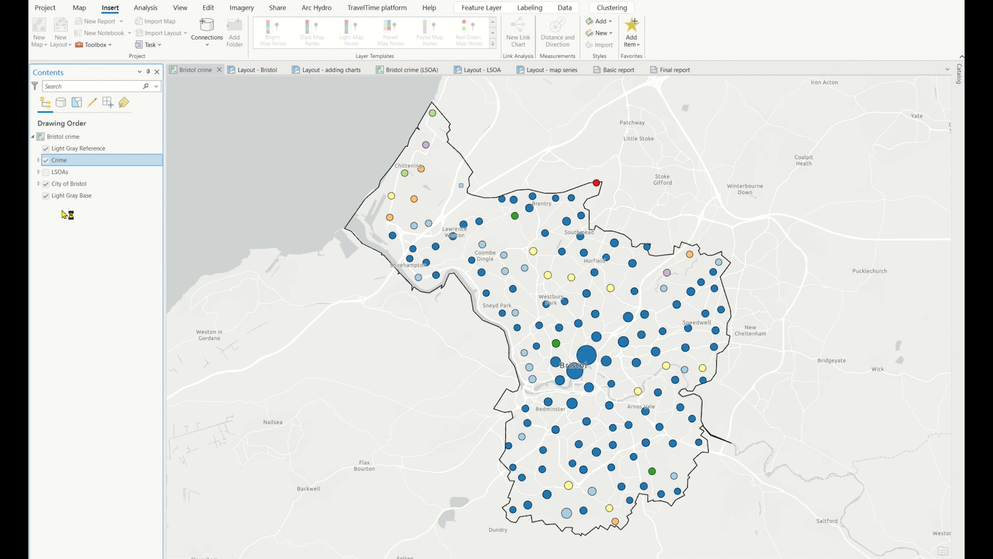
left_click(39, 161)
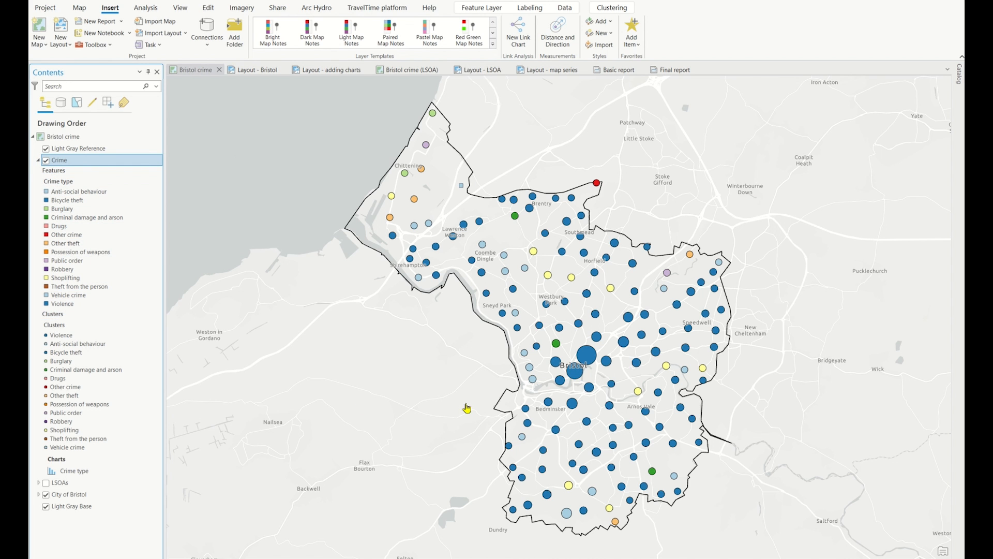
Examine how the crime clusters split into individual points around central Bristol, returning to the whole-city view
scroll(603, 373, "up", 3)
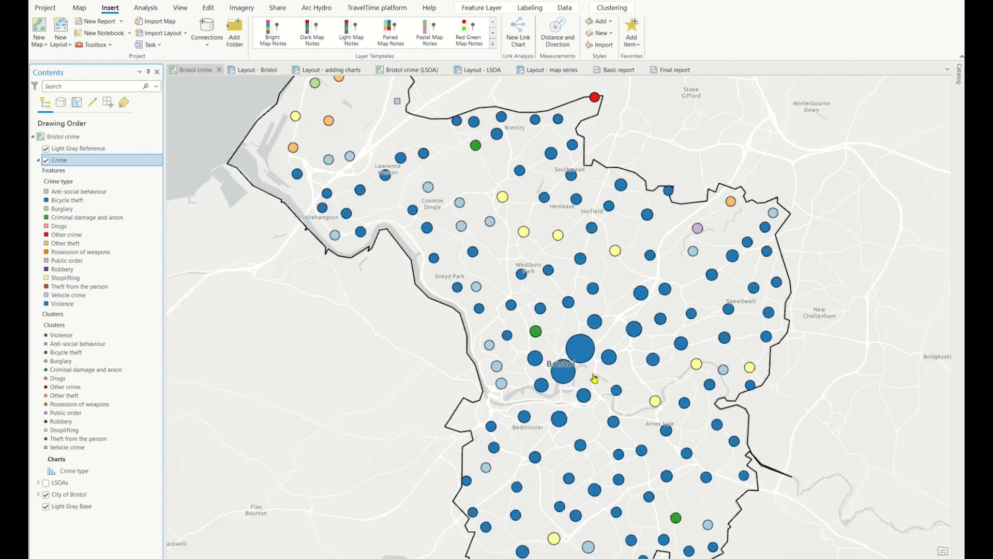
scroll(578, 375, "up", 2)
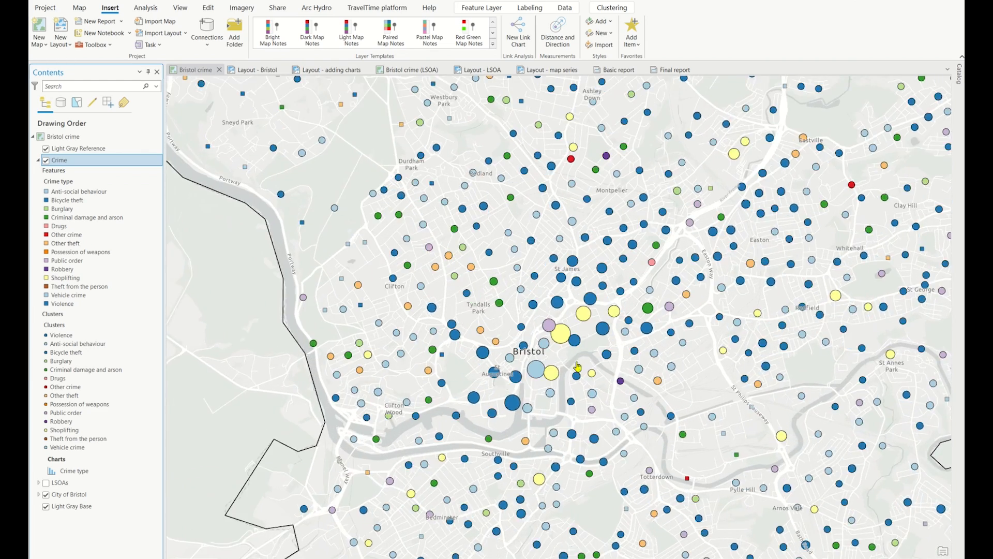
scroll(575, 342, "up", 4)
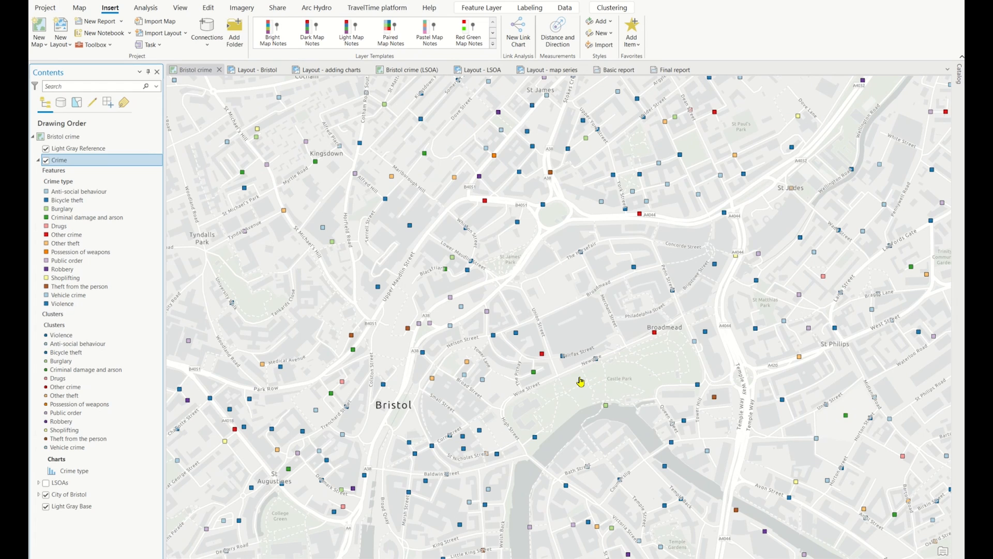
scroll(580, 382, "down", 6)
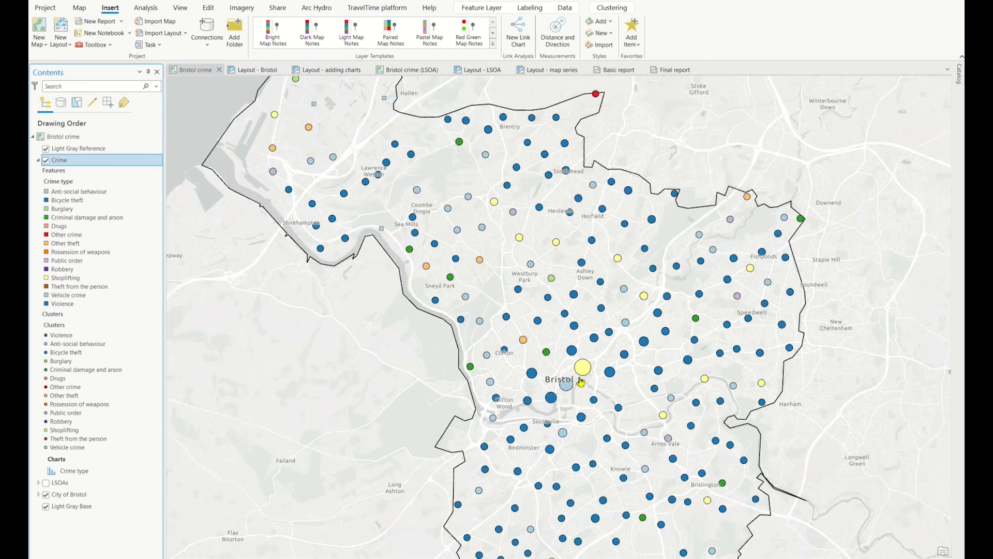
left_click_drag(786, 425, 789, 413)
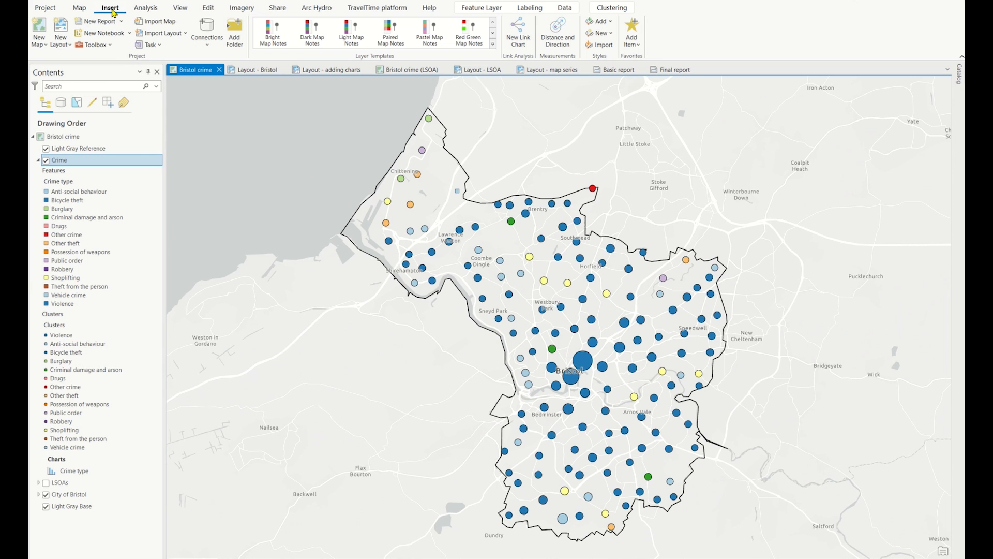
Review the page sizes offered for a new layout, and open the existing Layout - Bristol
left_click(66, 45)
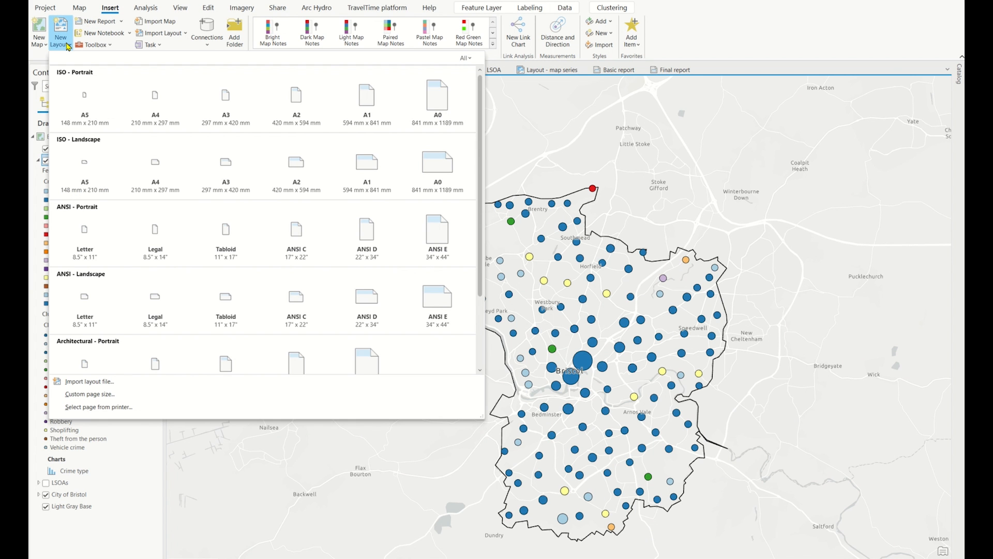
left_click(68, 47)
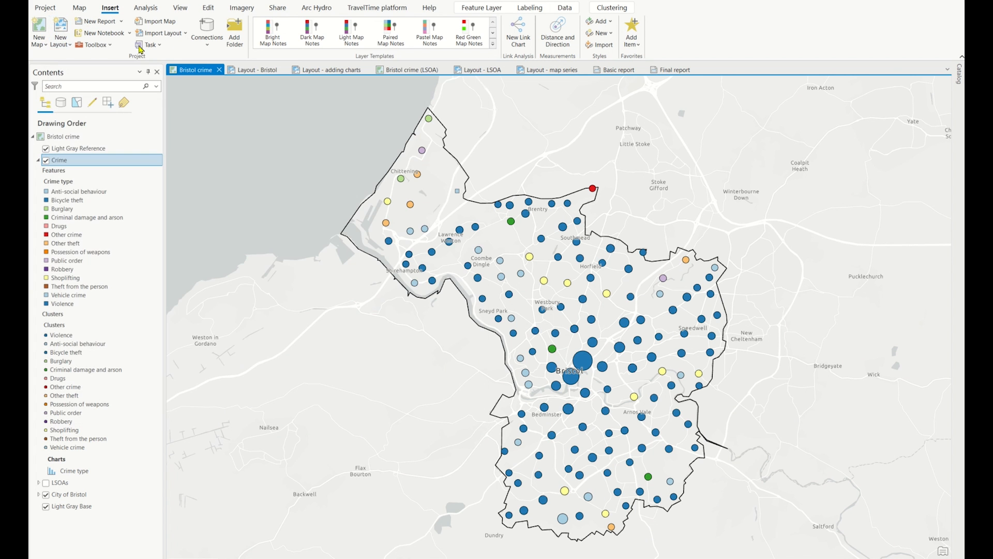
left_click(252, 72)
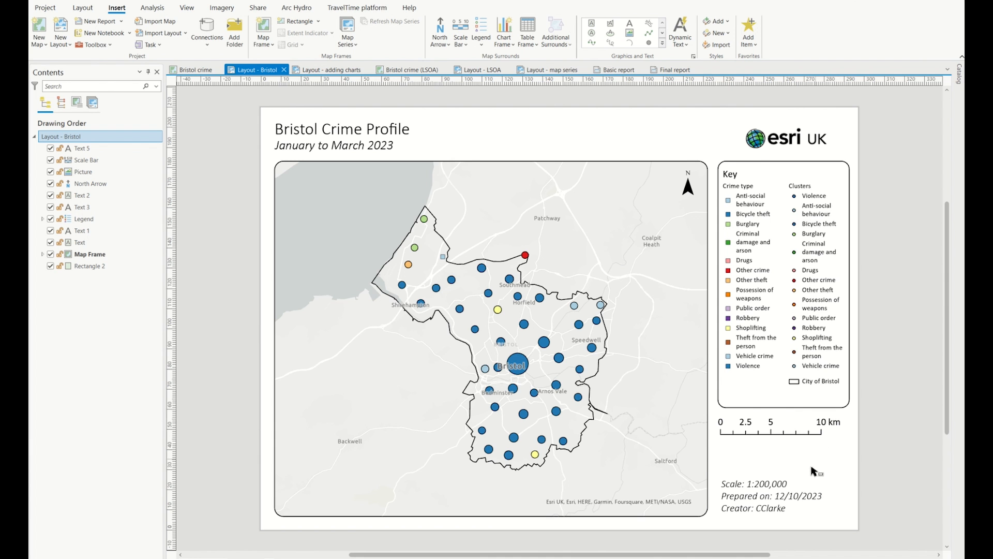
Inspect the dynamic text tags behind the scale, preparation date and creator lines of the layout
double_click(786, 495)
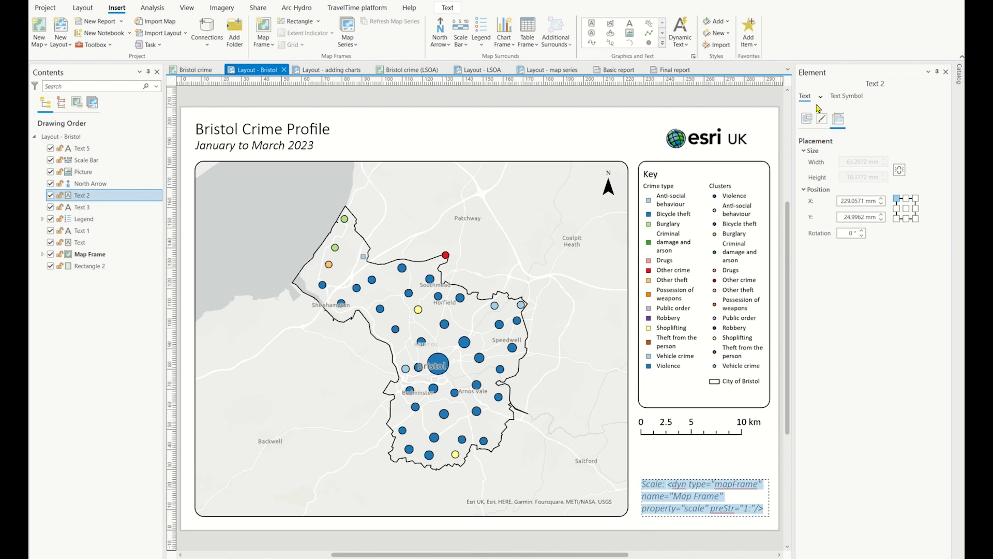
left_click(807, 119)
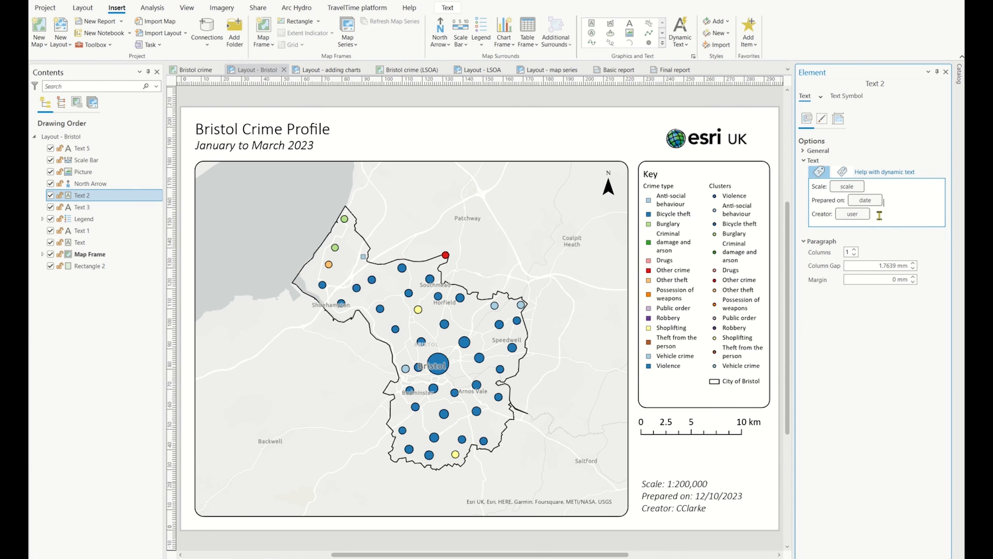
left_click(845, 172)
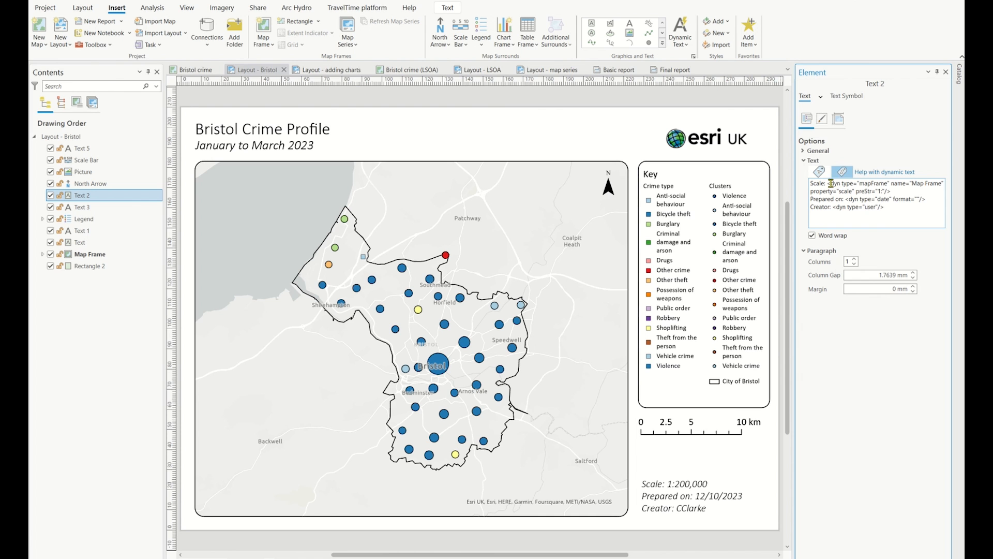
left_click_drag(829, 183, 943, 183)
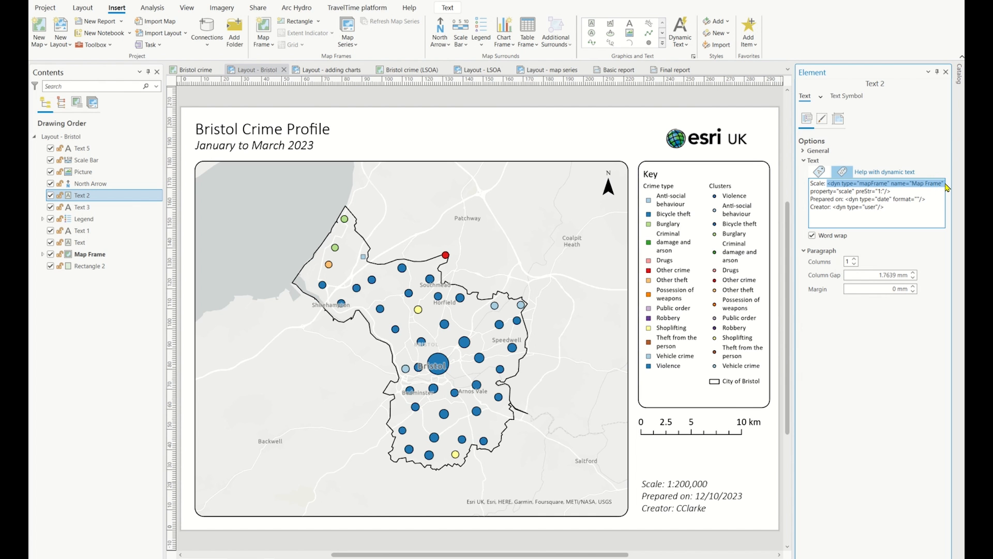
left_click(934, 212)
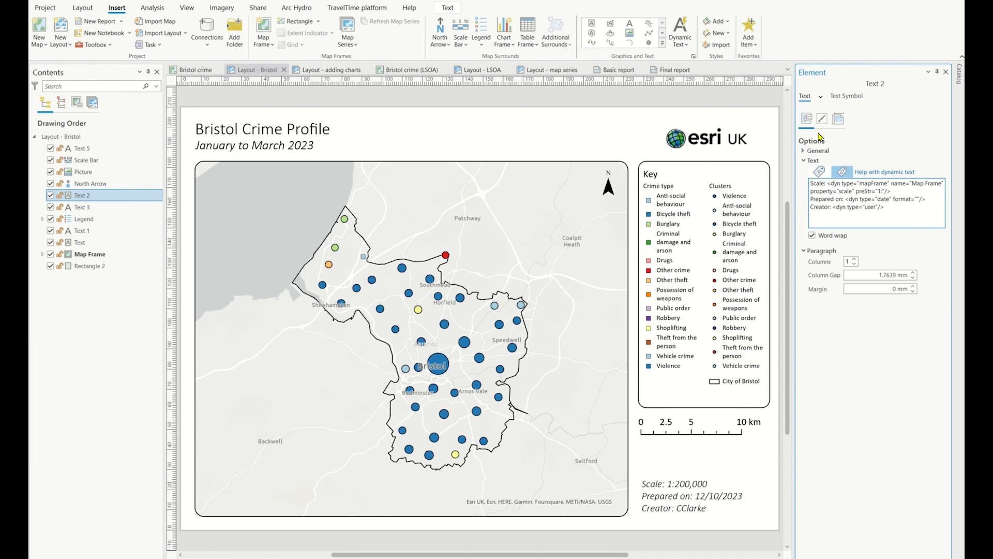
Browse the available dynamic text types from Table Statistics up to Map Frame, and close the text element's settings
left_click(680, 46)
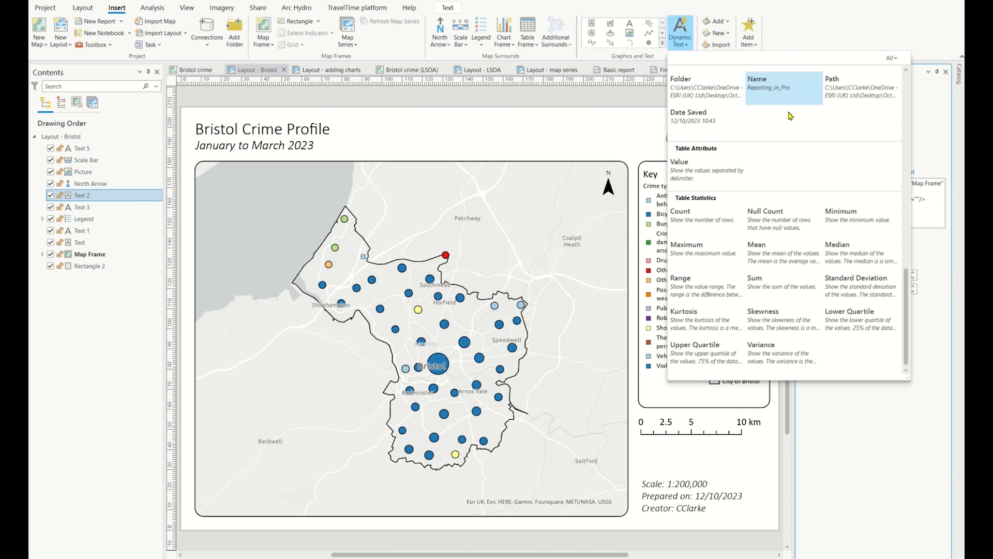
scroll(885, 181, "up", 5)
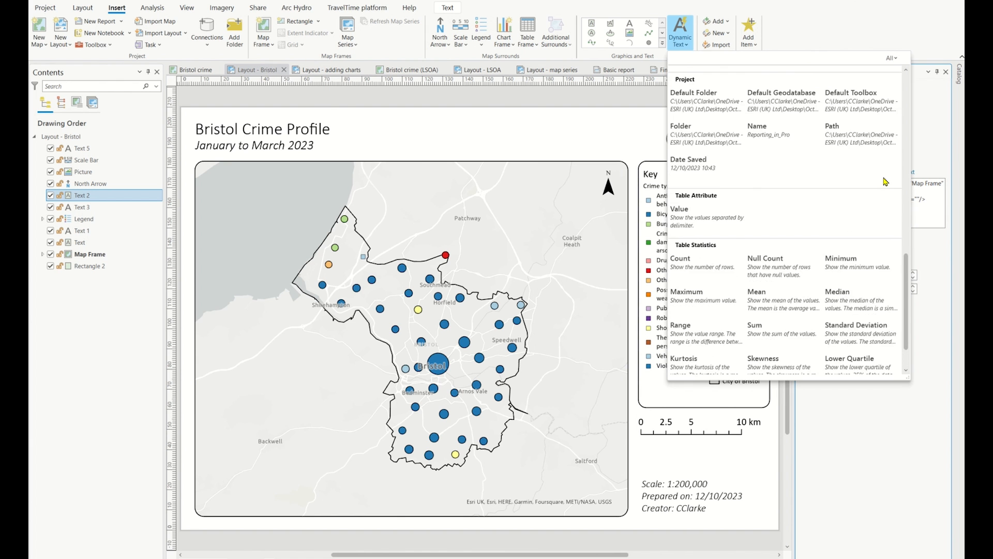
scroll(886, 182, "up", 5)
scroll(893, 181, "up", 8)
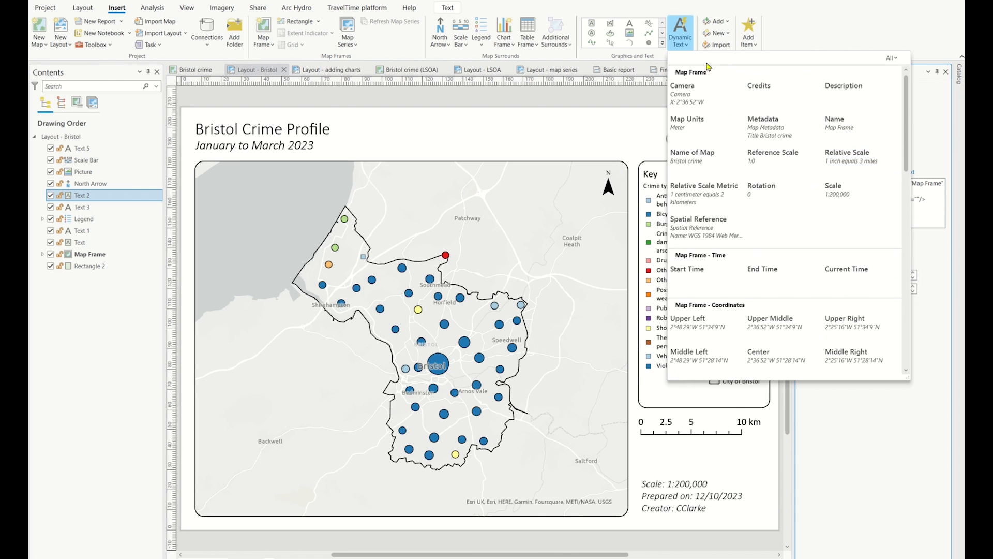
left_click(690, 46)
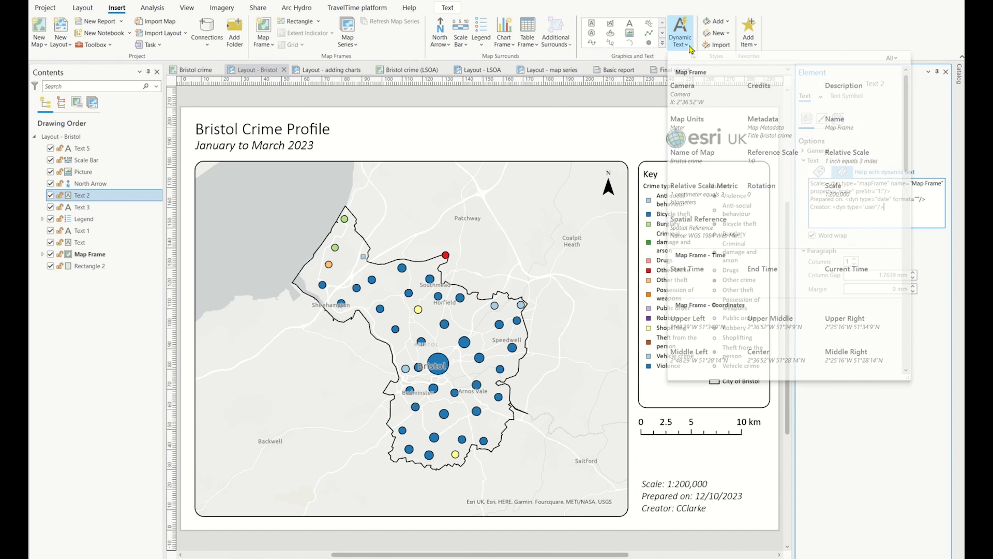
left_click(946, 72)
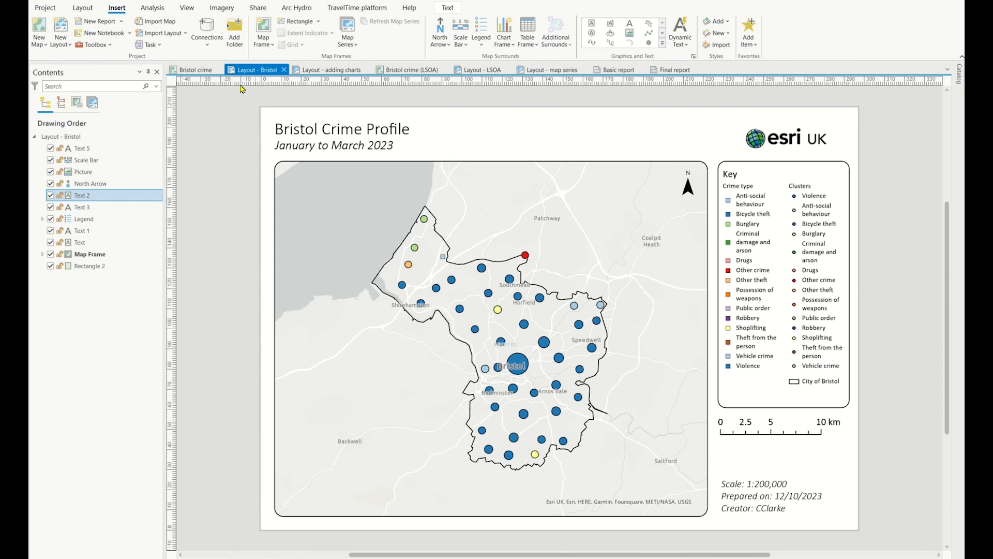
In the Bristol crime map, create a pie chart of the Crime layer with Last outcome category as its category
left_click(195, 76)
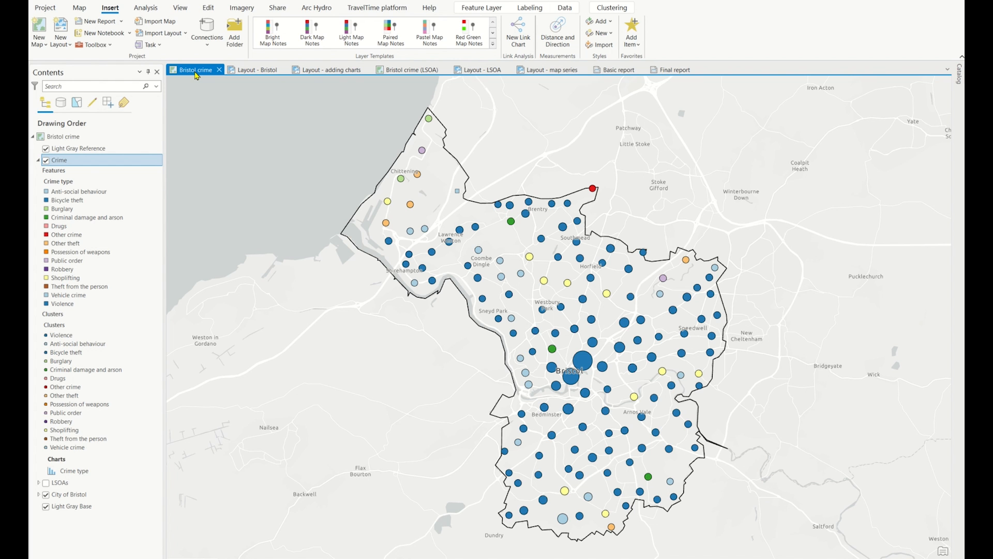
right_click(75, 165)
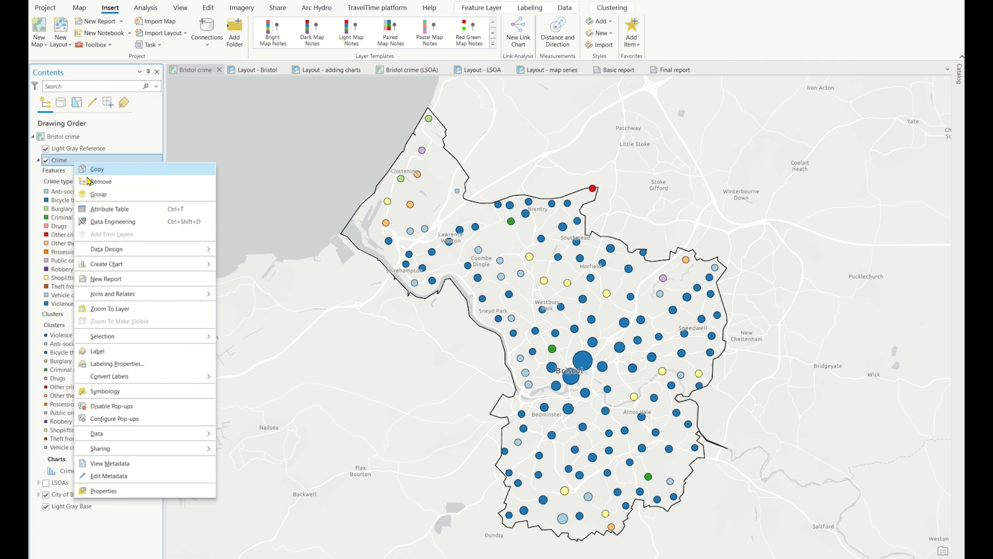
mouse_move(153, 267)
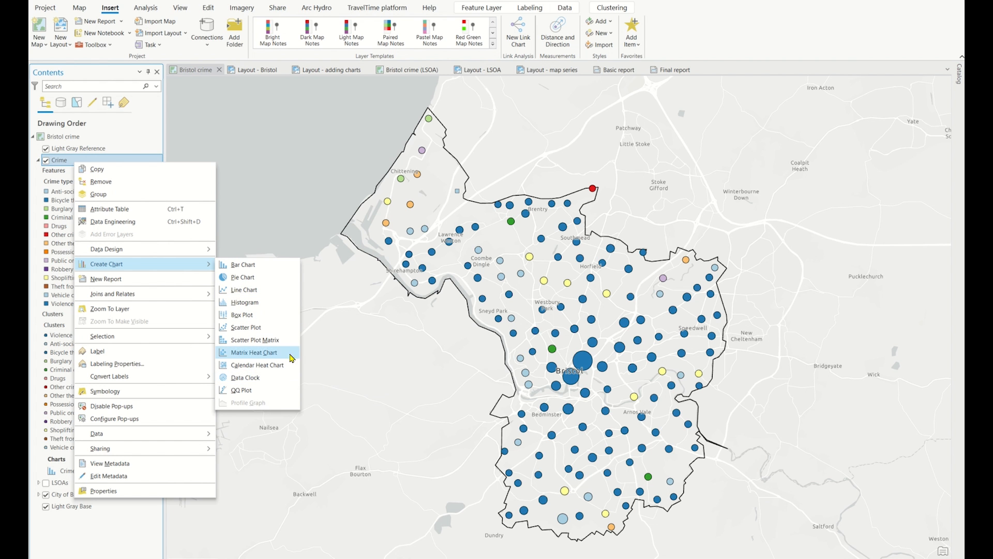
left_click(283, 282)
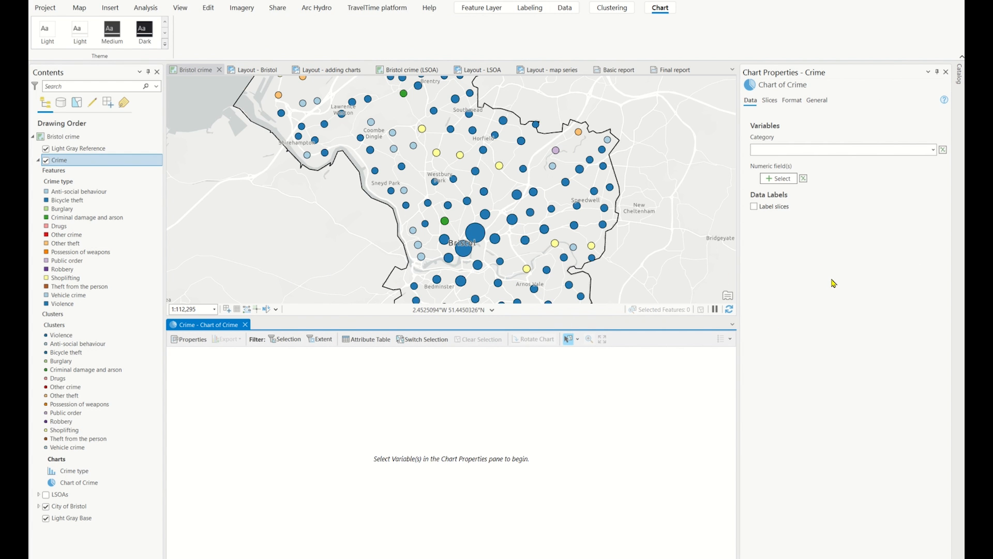
left_click(934, 151)
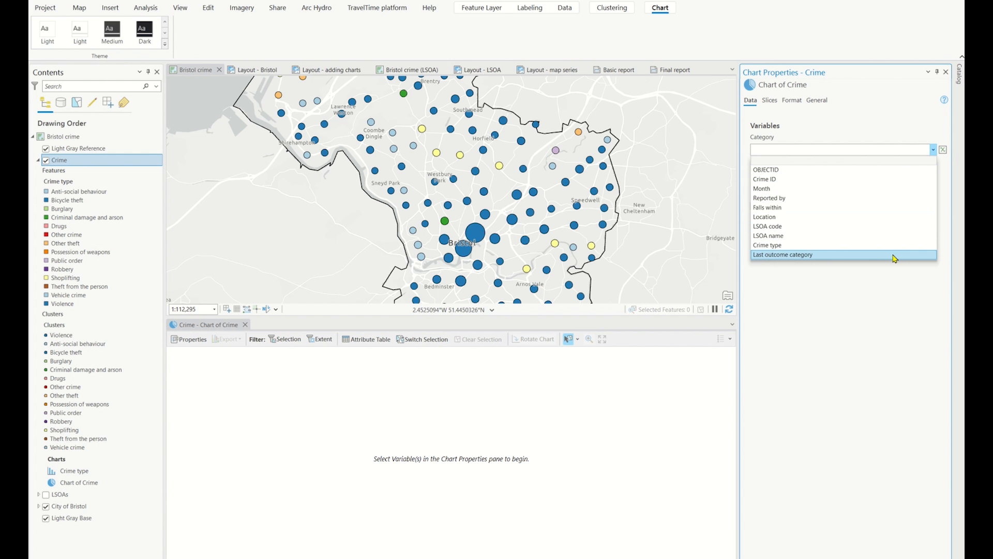
left_click(895, 255)
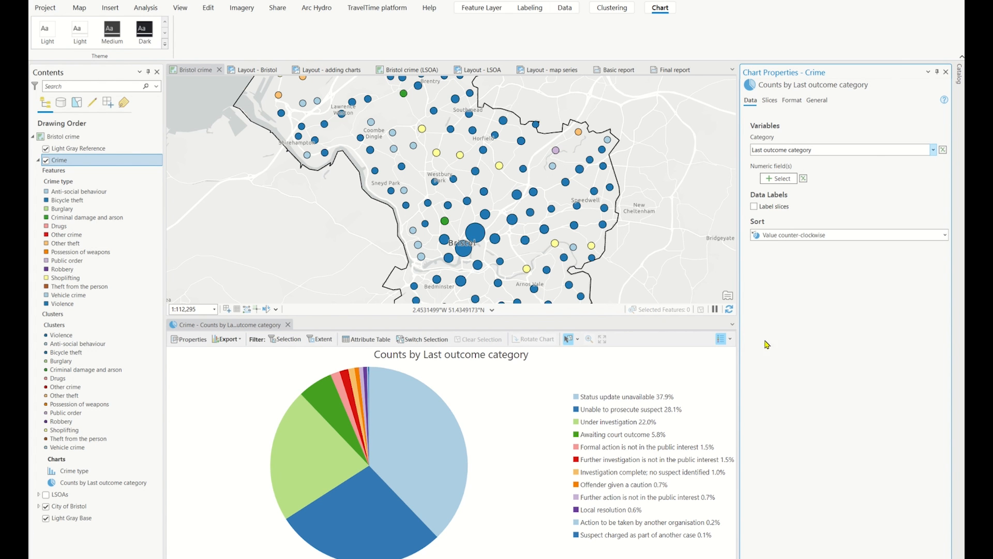
Set the pie chart's label character limit to 40
left_click(773, 103)
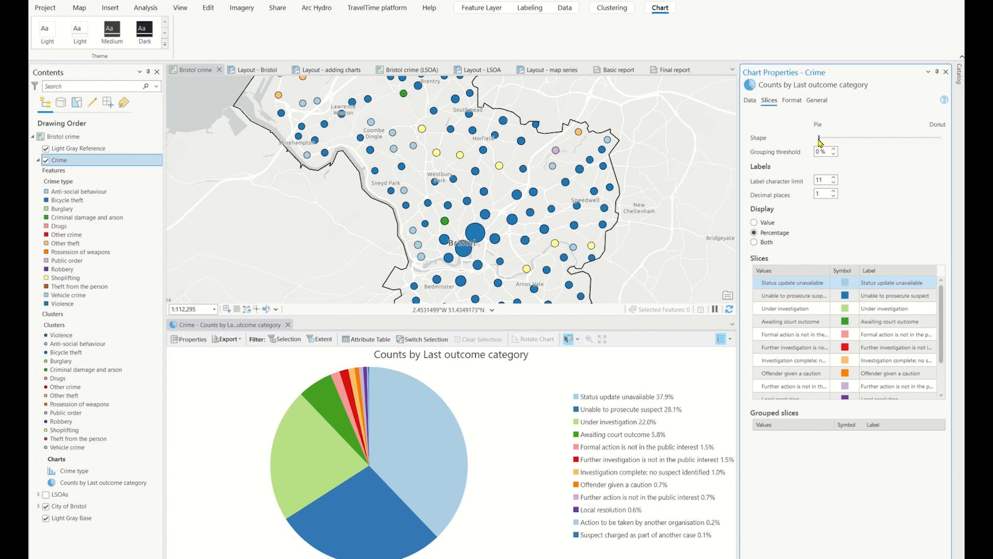
mouse_move(821, 141)
left_mouse_down()
mouse_move(882, 145)
mouse_move(820, 141)
left_mouse_up()
left_click_drag(829, 177, 816, 181)
type("40")
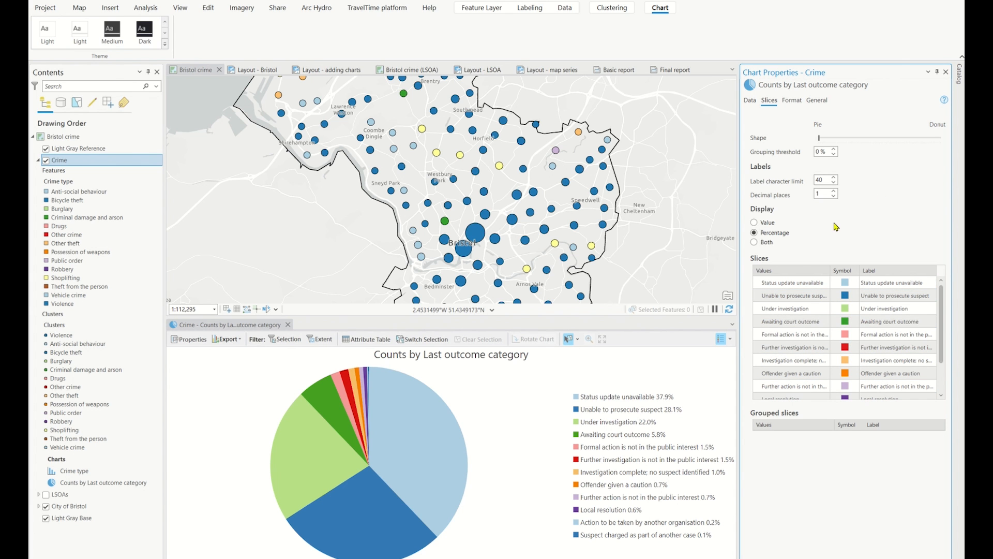
Shorten the pie chart's title to "Last outcome category" and close the chart with its properties
left_click(815, 101)
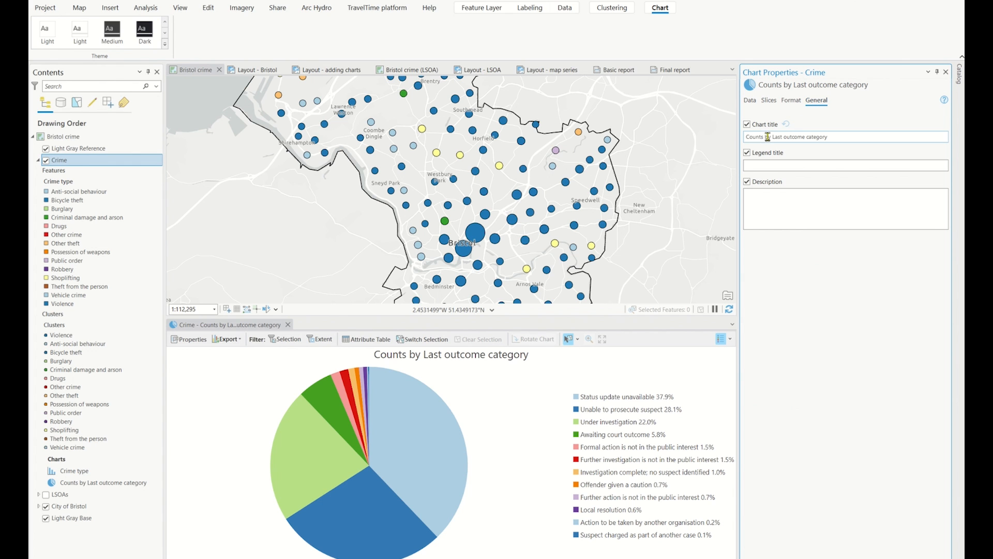
left_click_drag(774, 137, 732, 140)
key("BackSpace")
left_click(860, 127)
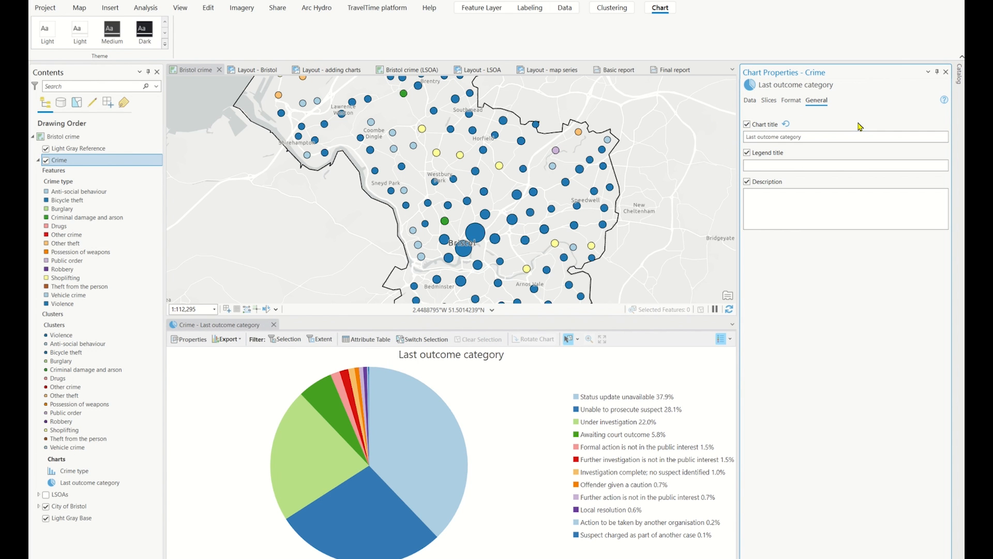
left_click(947, 73)
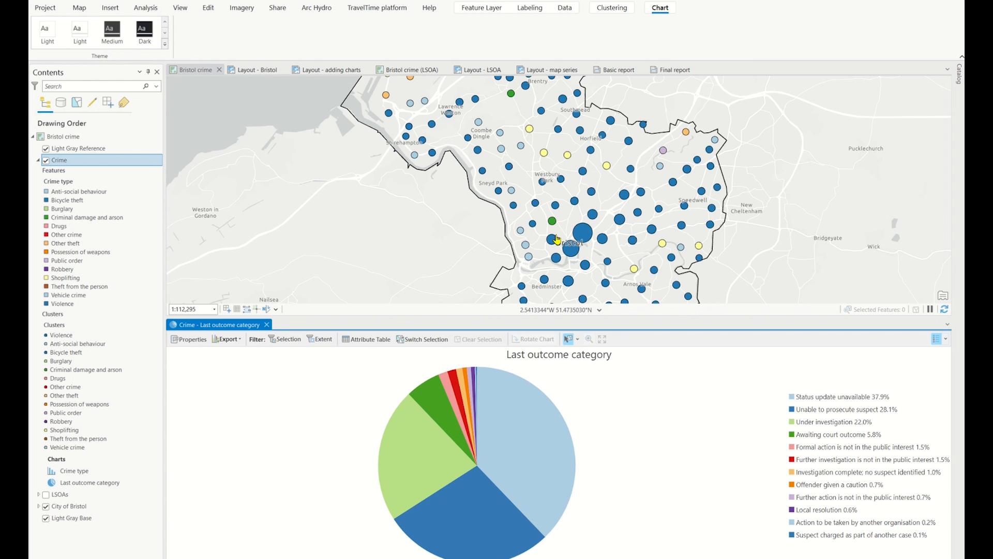
left_click(267, 325)
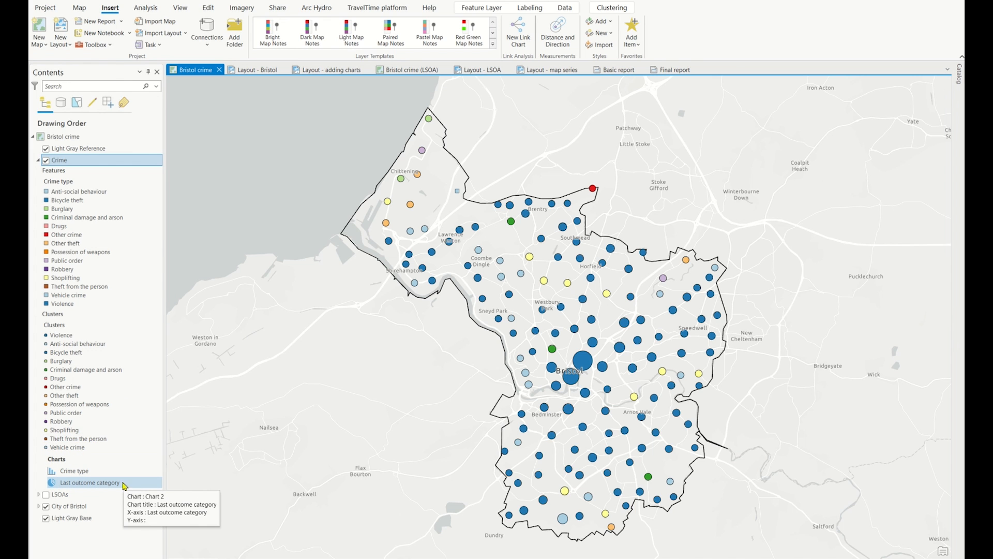
Open the Crime layer's existing Crime type bar chart
right_click(96, 473)
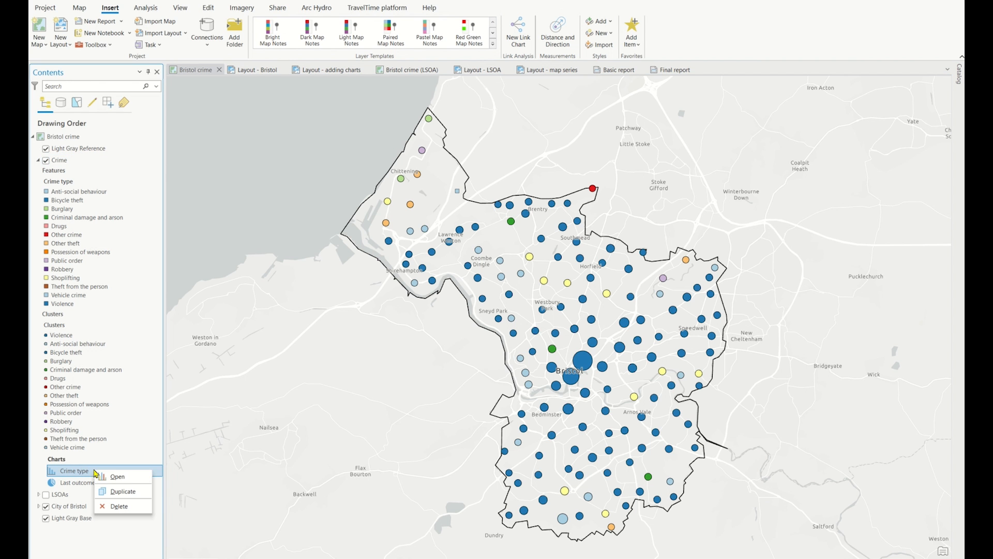
left_click(108, 481)
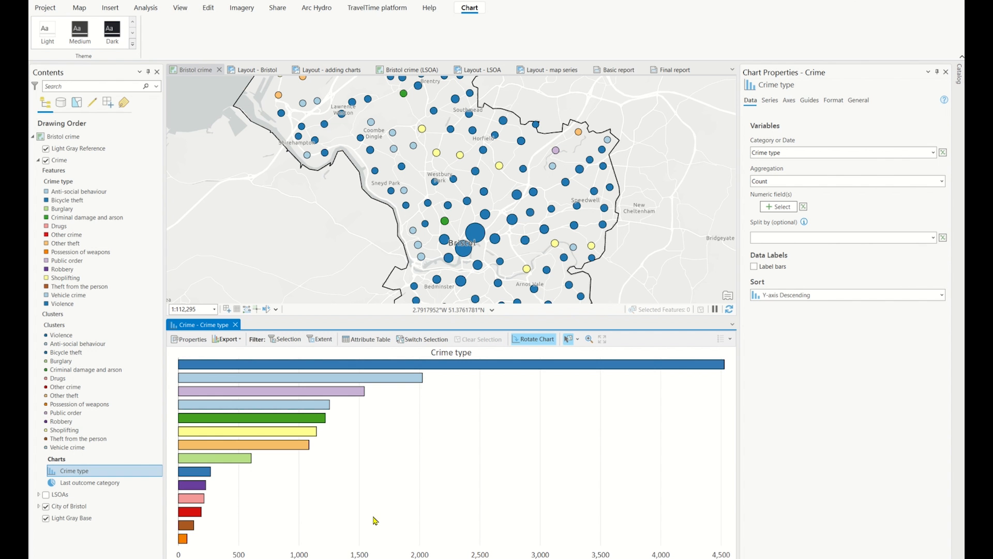
Close the Crime type chart with its properties and place the Last outcome category pie chart beside the bar chart in "Layout - adding charts"
left_click(947, 73)
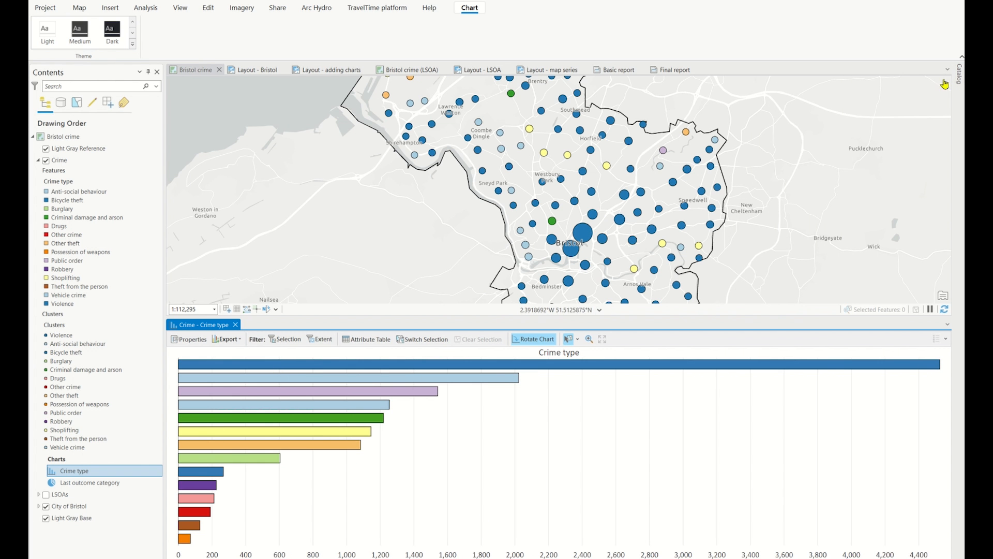
left_click(235, 325)
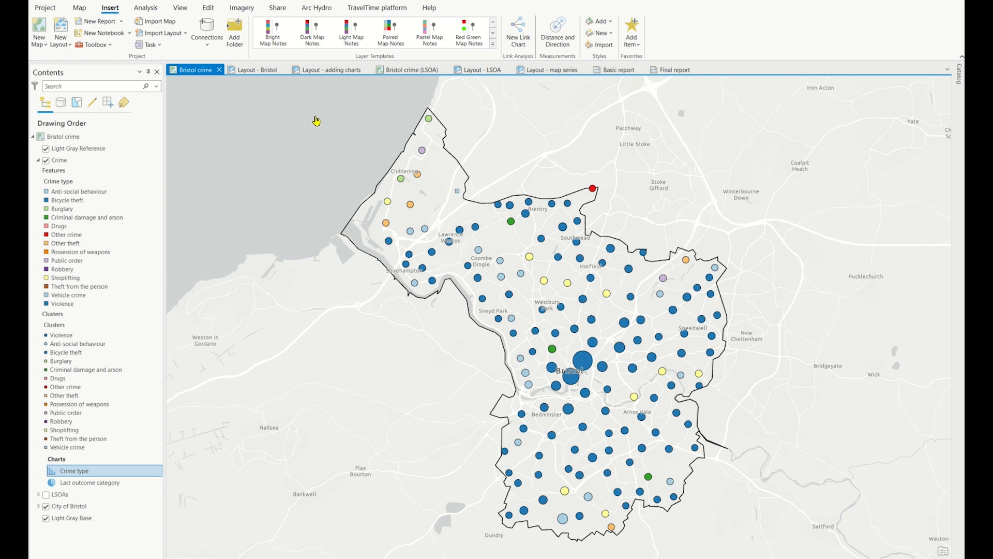
left_click(329, 73)
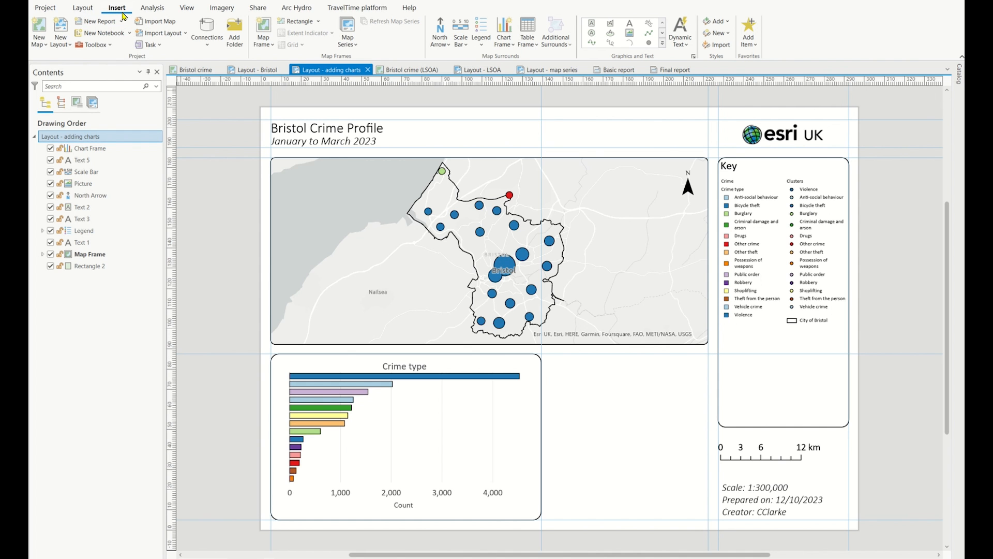
left_click(505, 47)
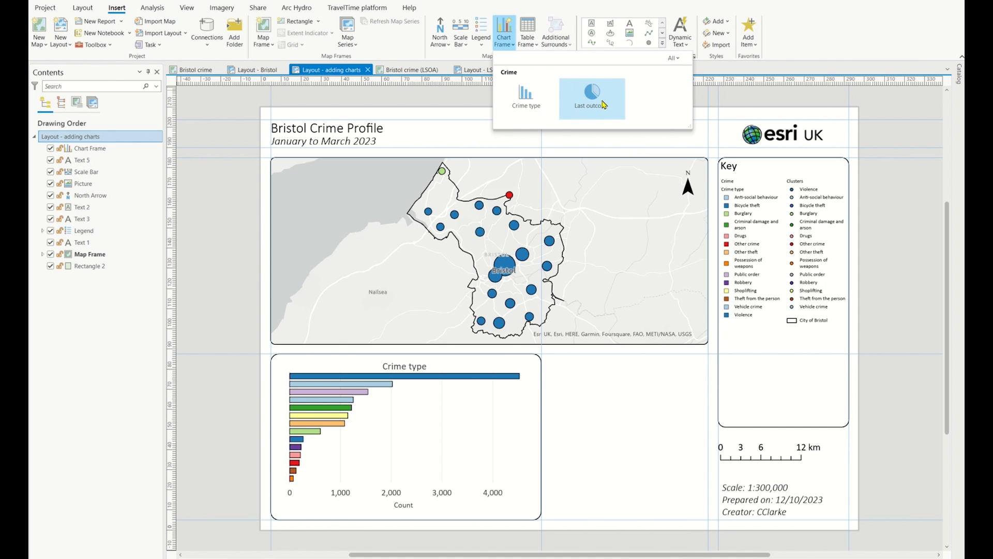
left_click(603, 105)
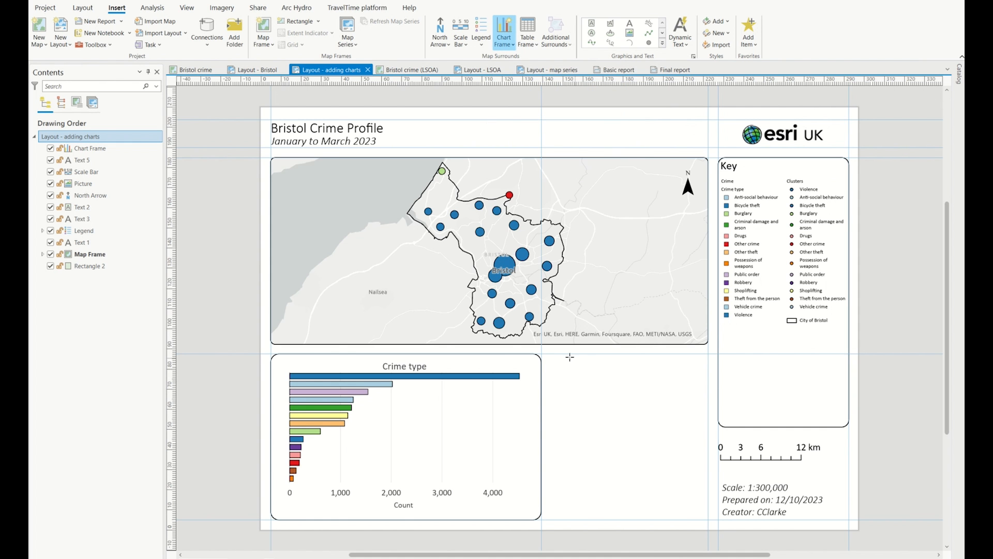
left_click_drag(550, 356, 707, 520)
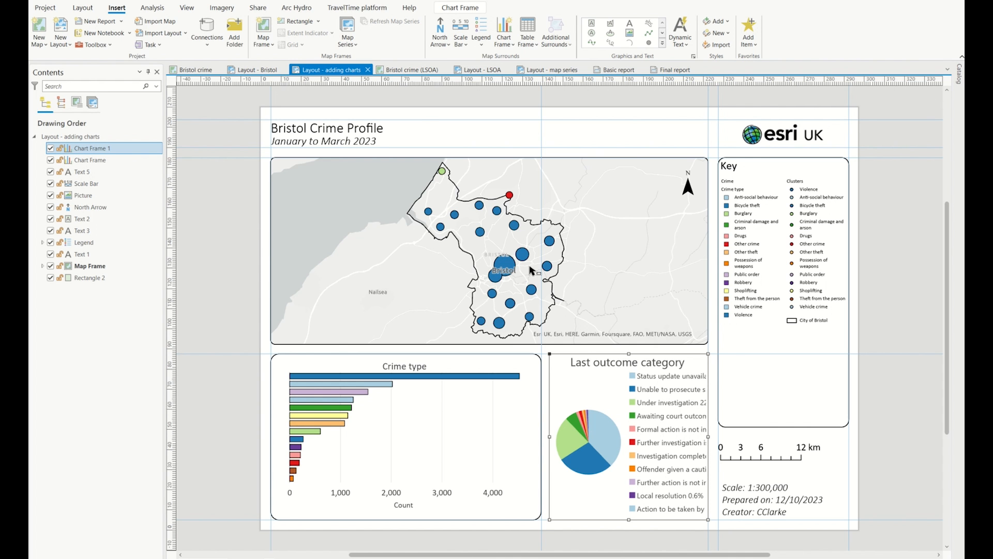
View the Bristol crime (LSOA) map and start a spatial map series in its LSOA layout
left_click(414, 71)
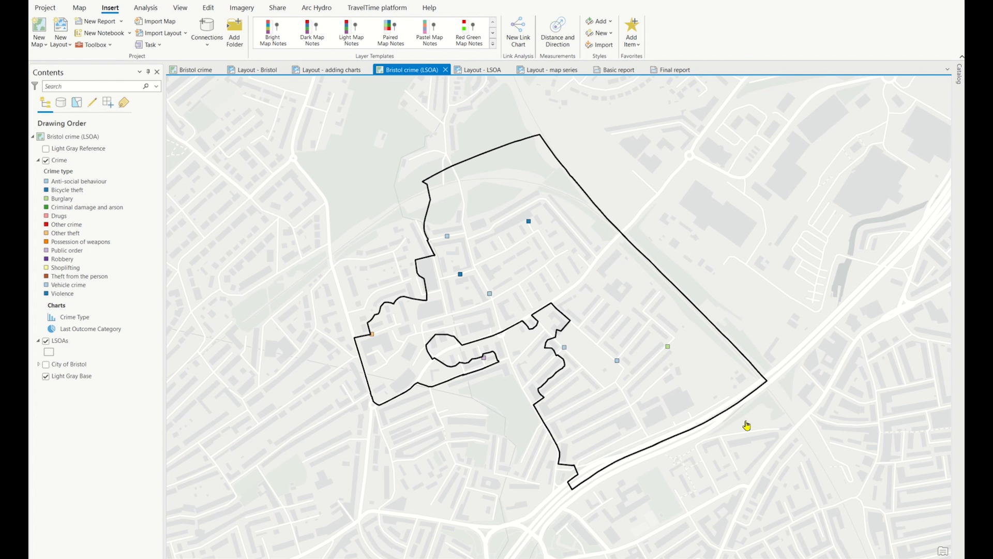
left_click(478, 72)
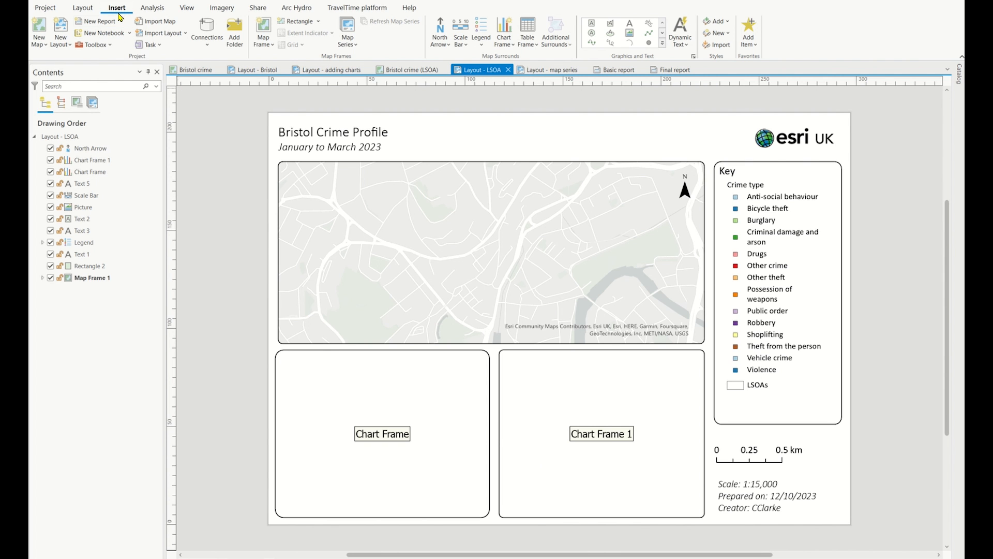
left_click(351, 47)
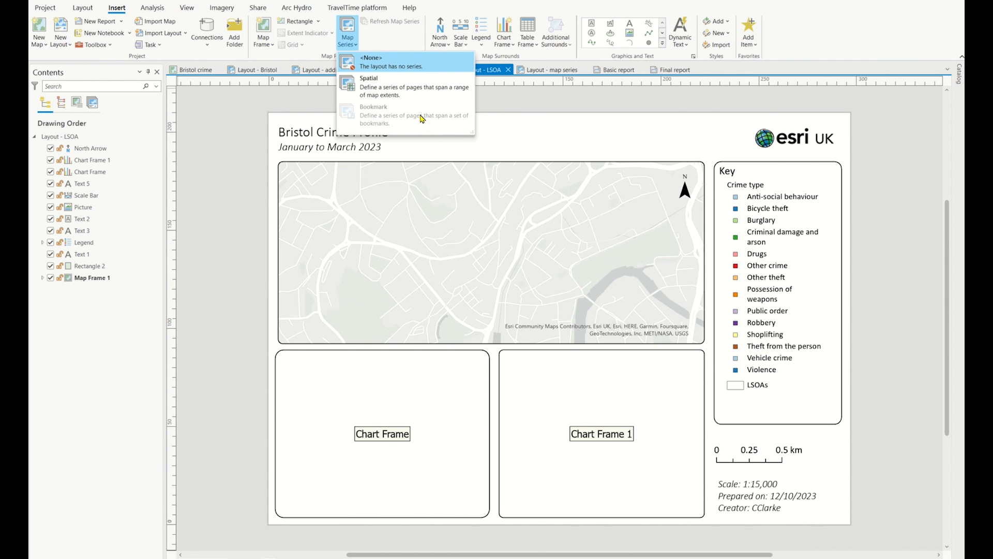
left_click(437, 92)
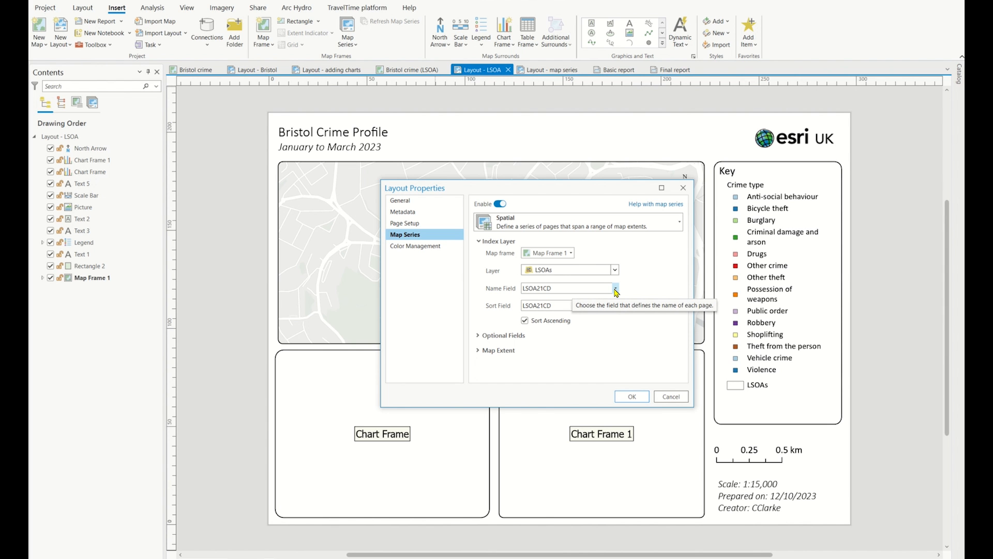
Set the map series name field to LSOA21NM, review its optional fields and map extent, apply it, and show the Bristol 039A page
left_click(615, 289)
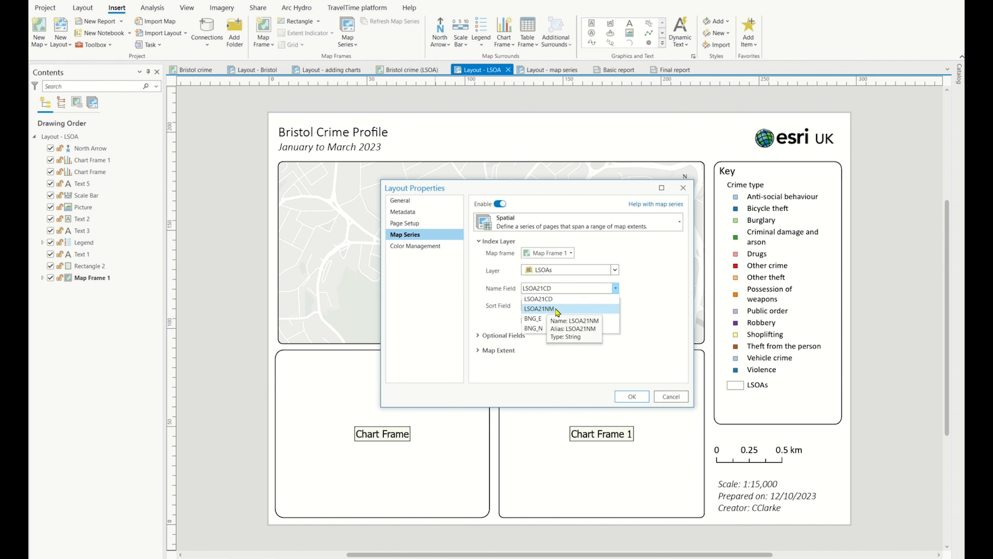
left_click(557, 309)
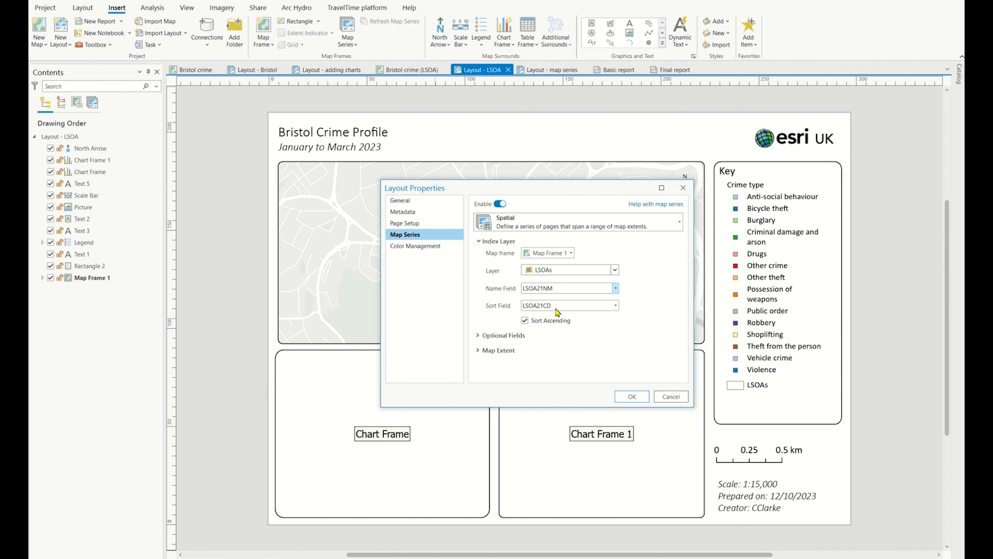
left_click(479, 336)
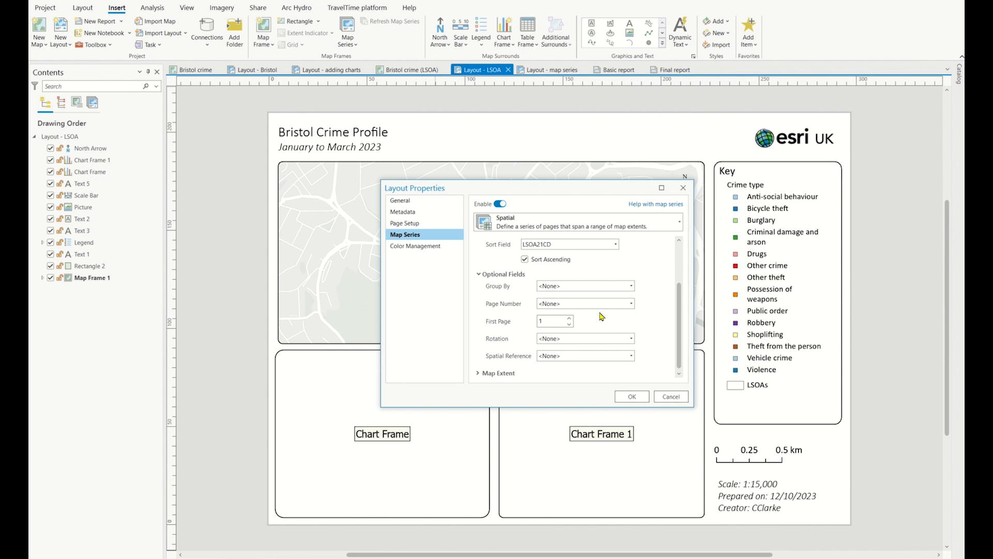
left_click(479, 375)
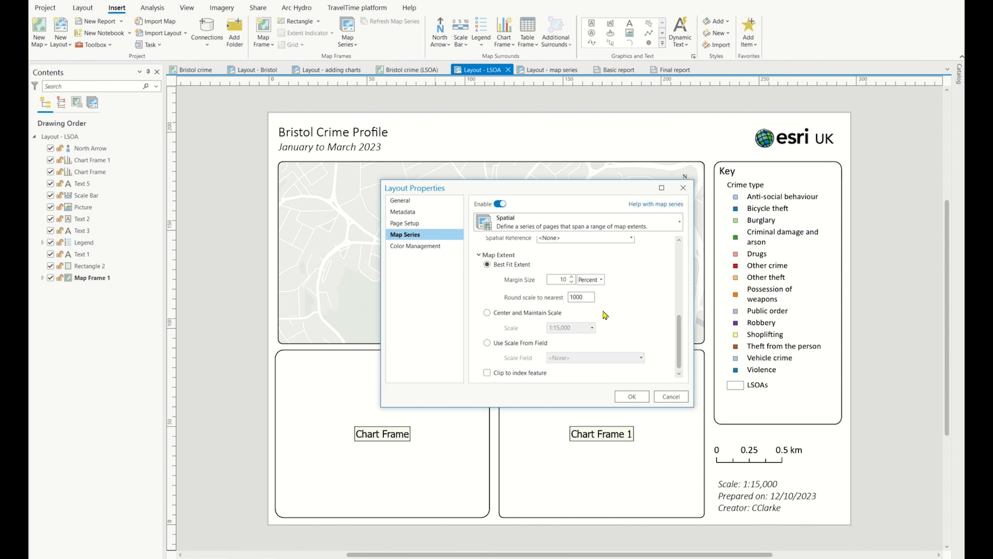
left_click(487, 375)
left_click(627, 398)
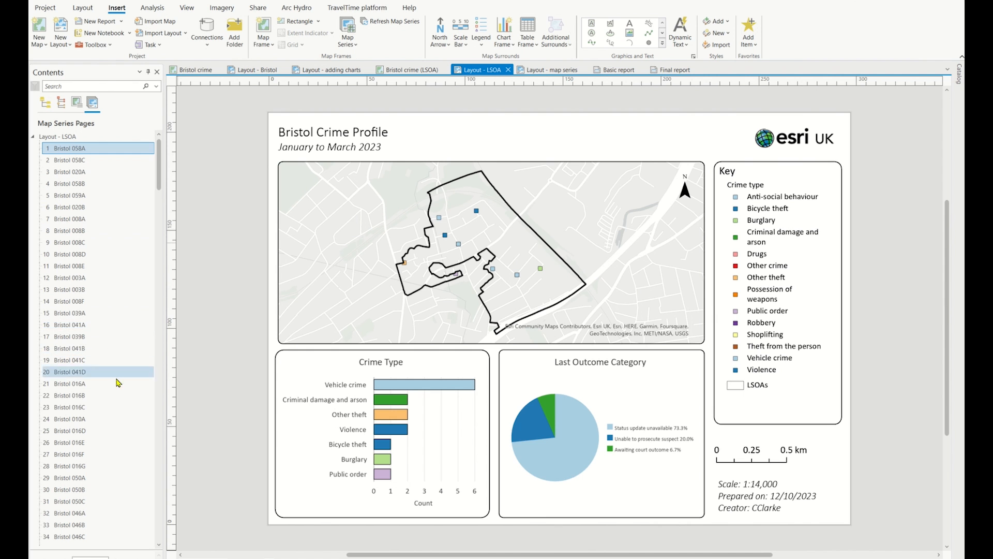
left_click(90, 315)
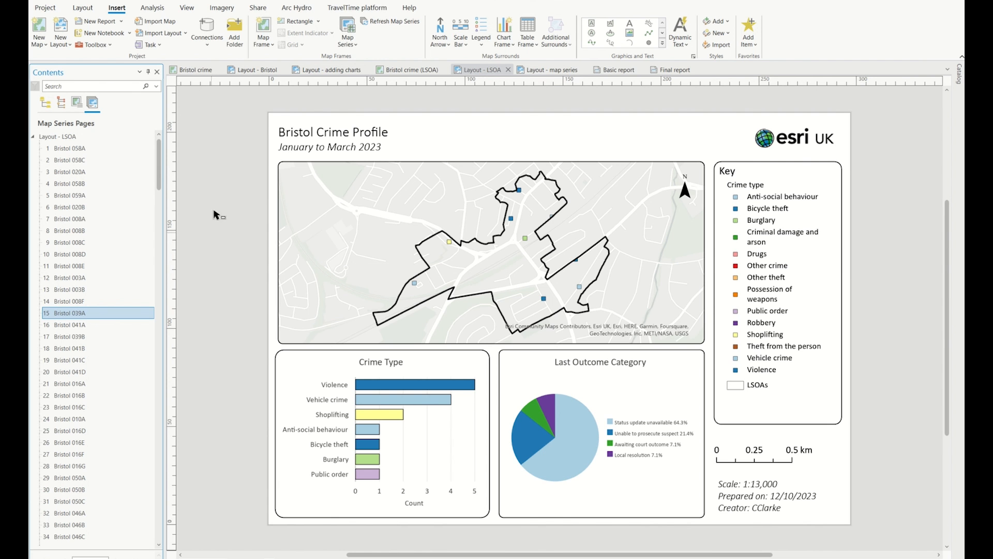
Review the LSOA layout's PDF export settings, including the file type, the map series page range and the single or multiple file options
left_click(258, 8)
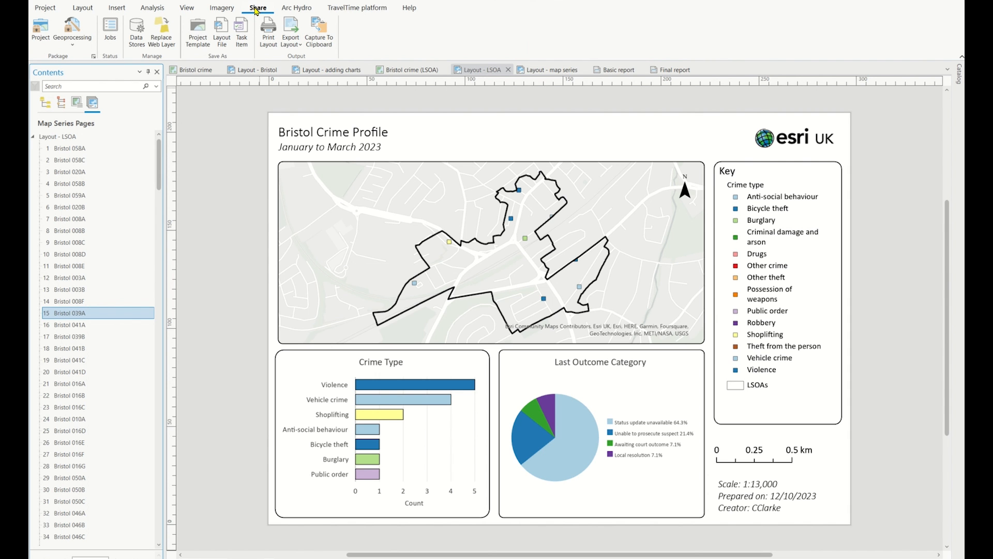
left_click(292, 26)
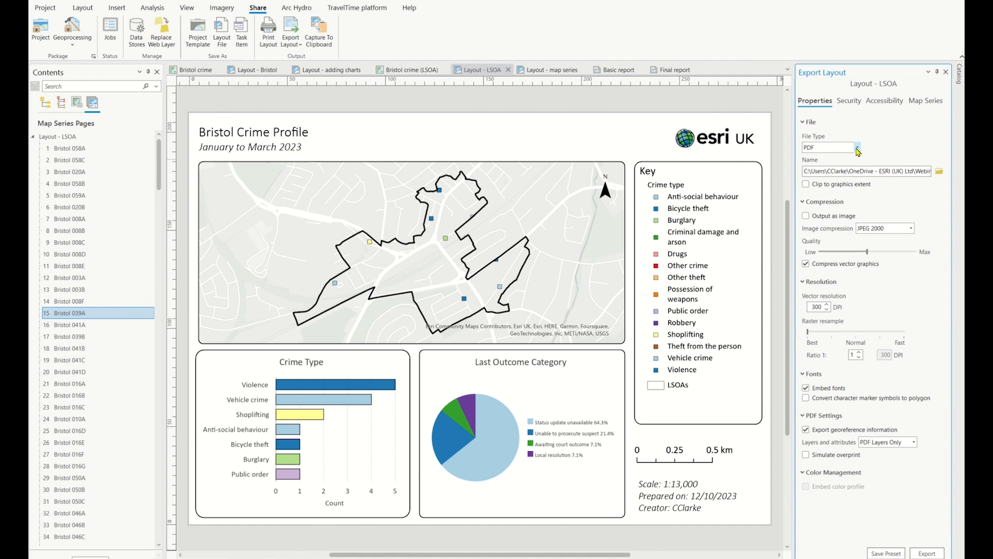
left_click(857, 148)
left_click(857, 149)
left_click(924, 103)
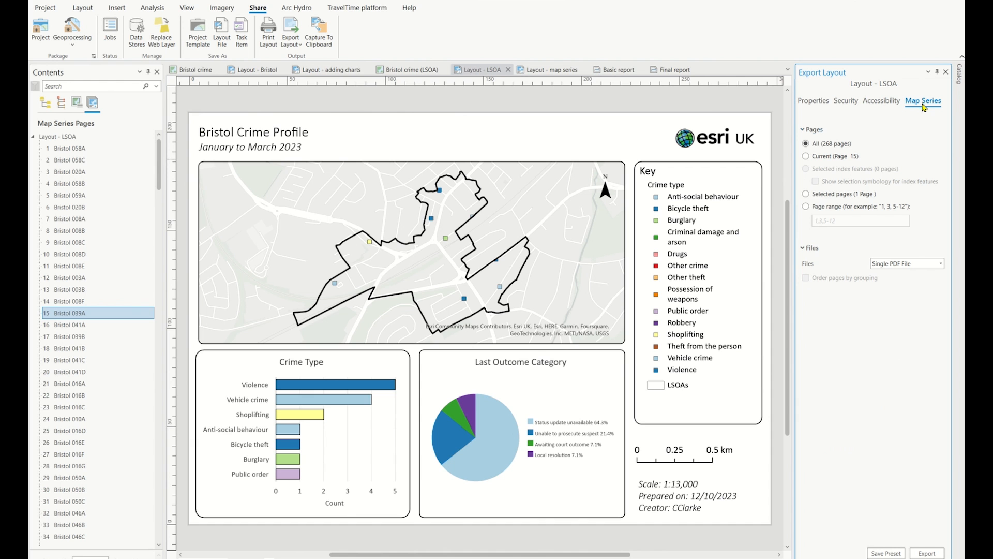
left_click(941, 264)
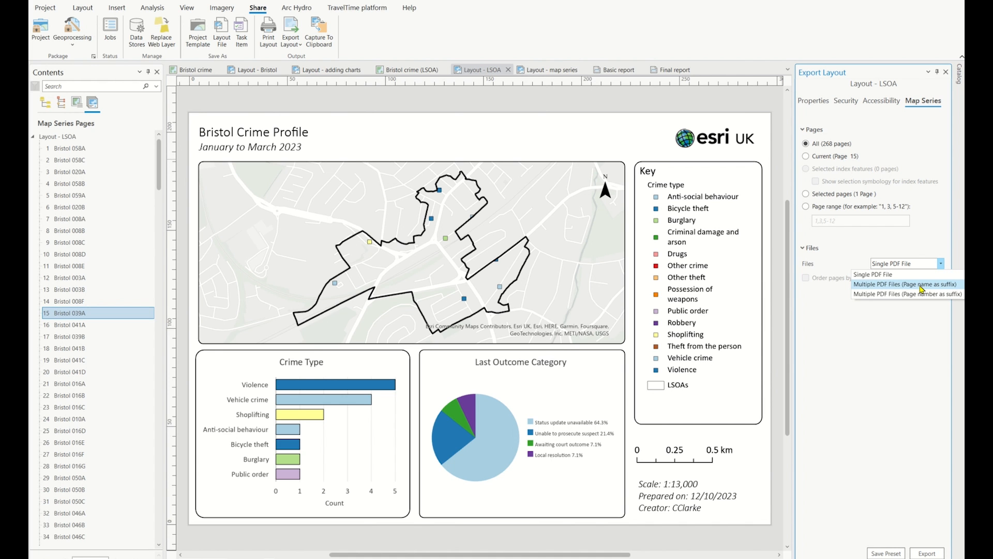
left_click(933, 249)
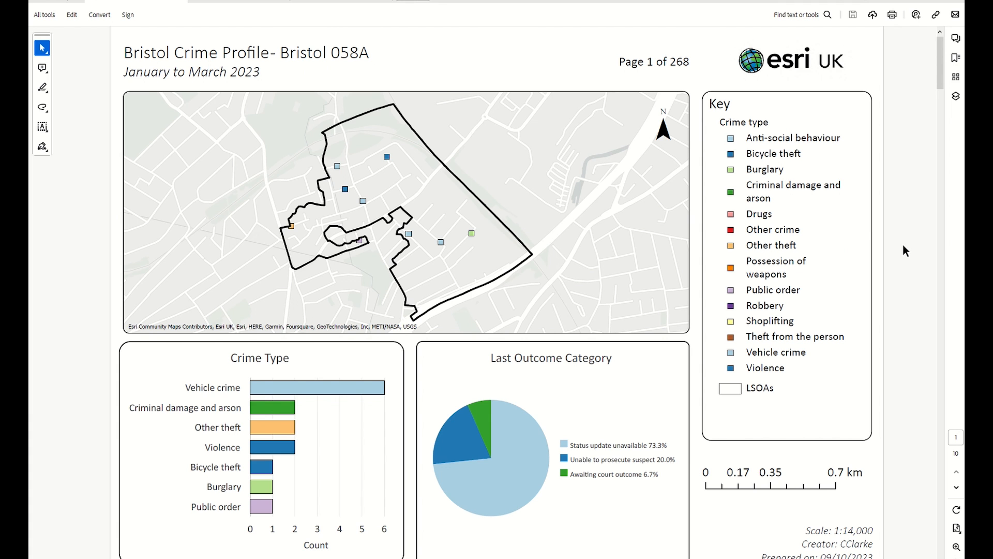
Page through the exported map series PDF to examine each LSOA's map and charts, and close the layout export settings
scroll(904, 251, "down", 1)
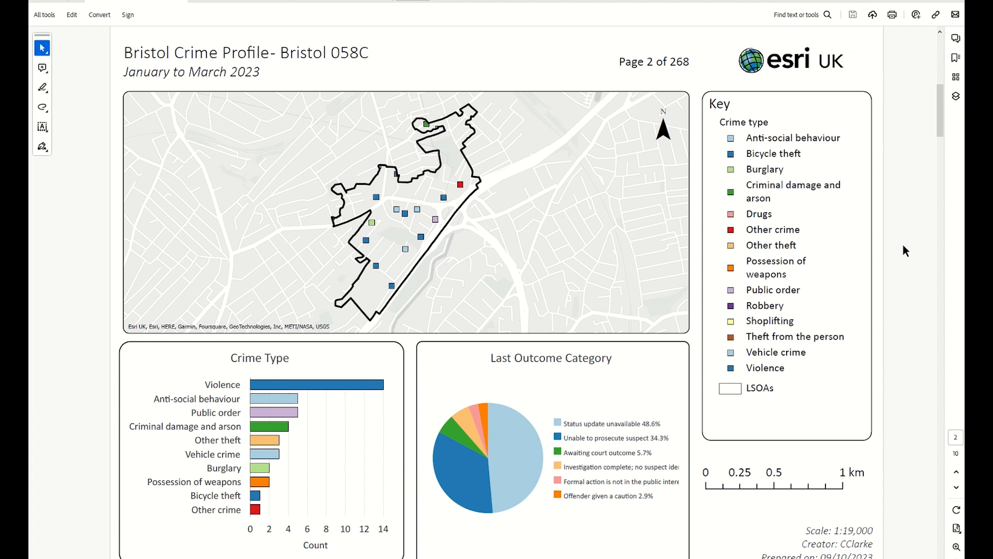
scroll(906, 251, "down", 1)
scroll(906, 251, "down", 1)
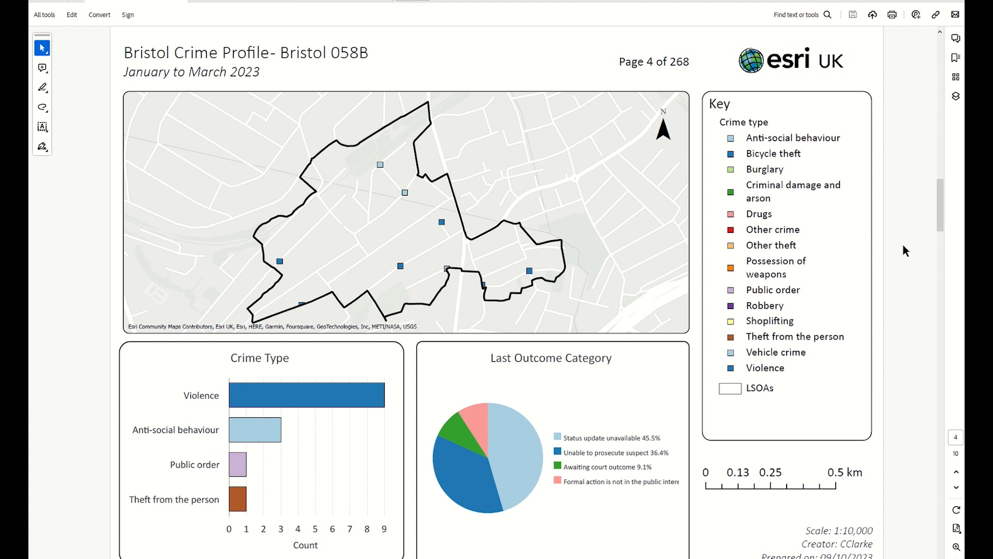
scroll(905, 250, "down", 1)
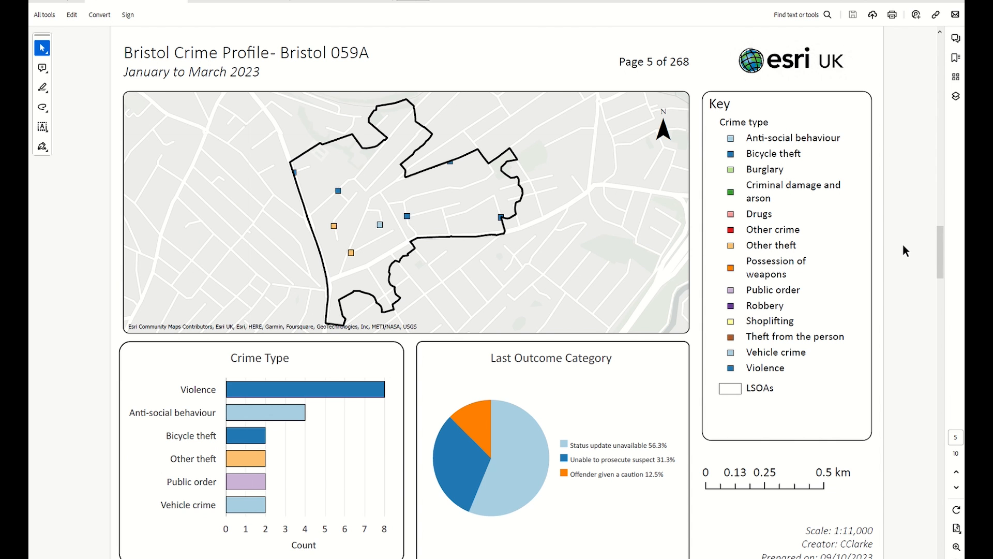
scroll(906, 251, "down", 1)
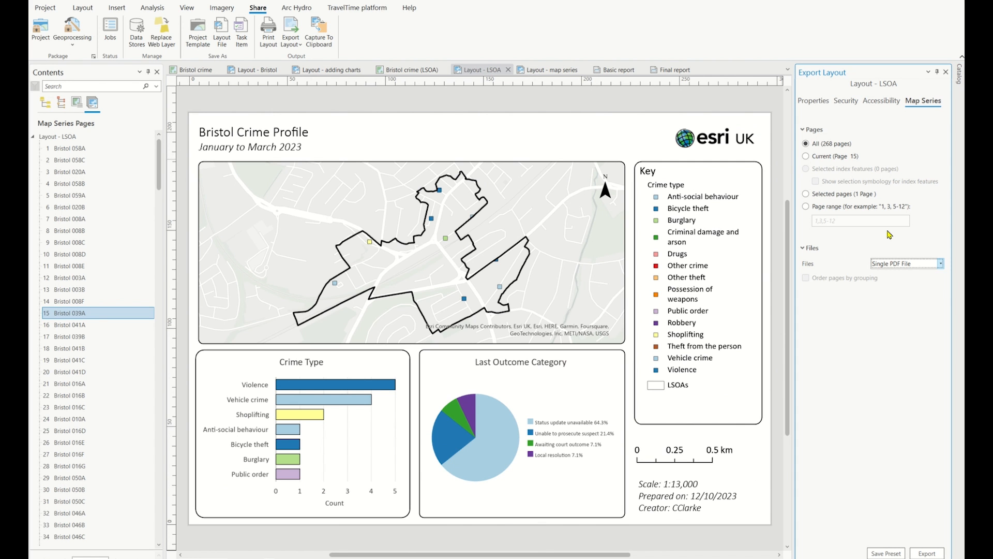
left_click(946, 73)
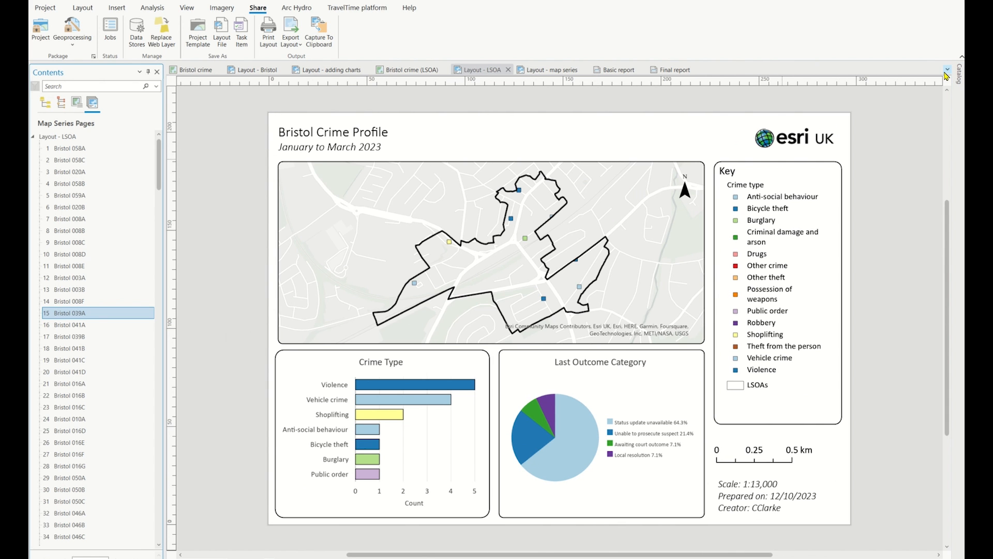
From the Bristol crime map, start a new report based on the default Attribute List with Grouping template
left_click(190, 74)
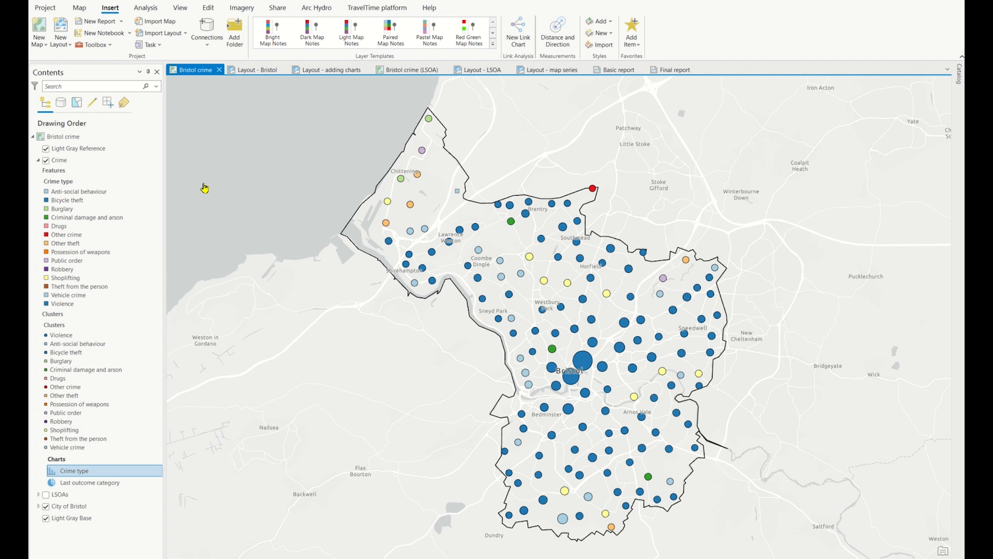
left_click(109, 22)
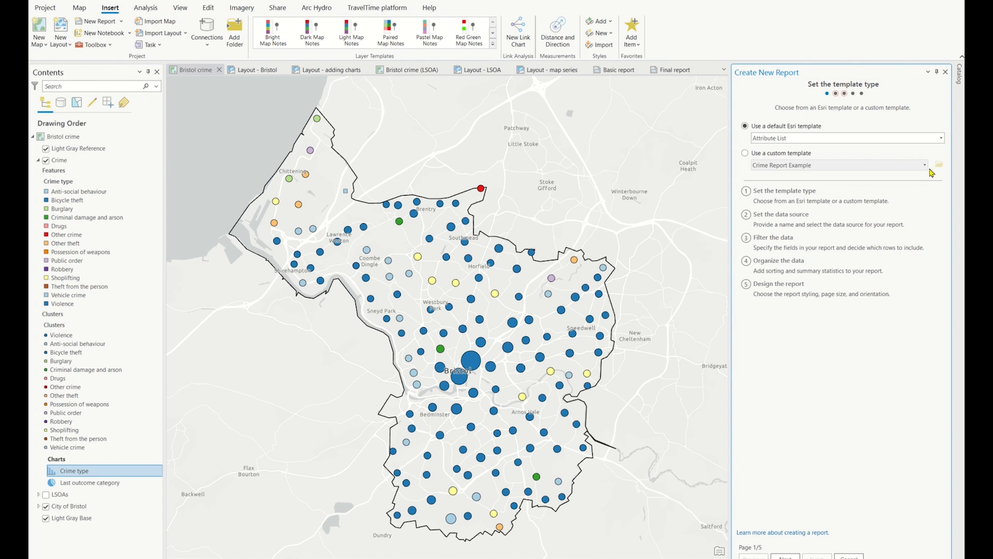
left_click(941, 138)
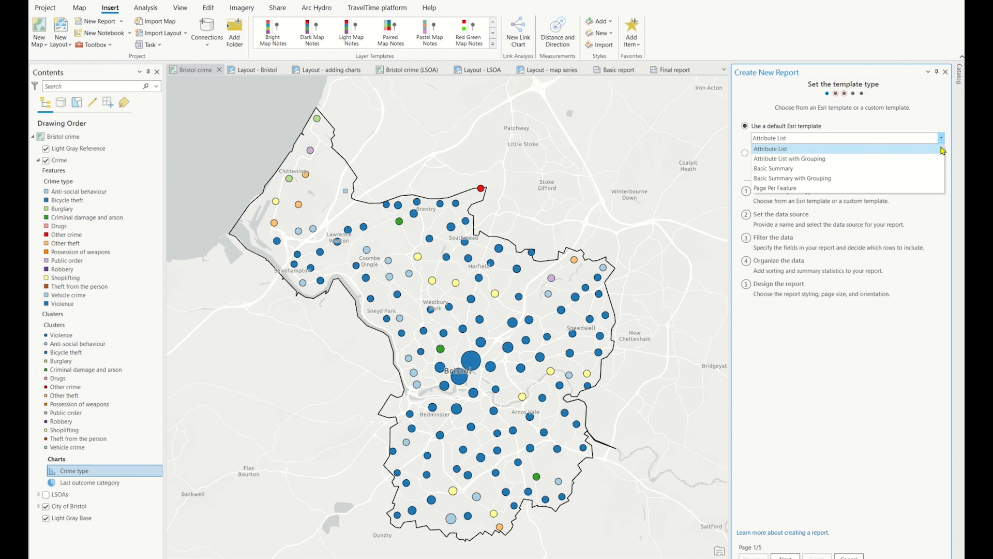
left_click(839, 163)
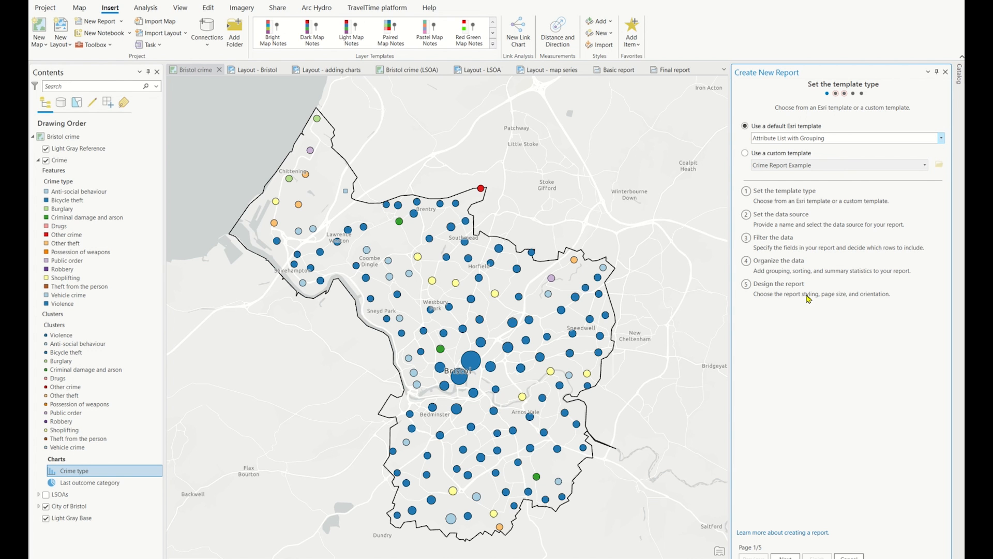
left_click(774, 555)
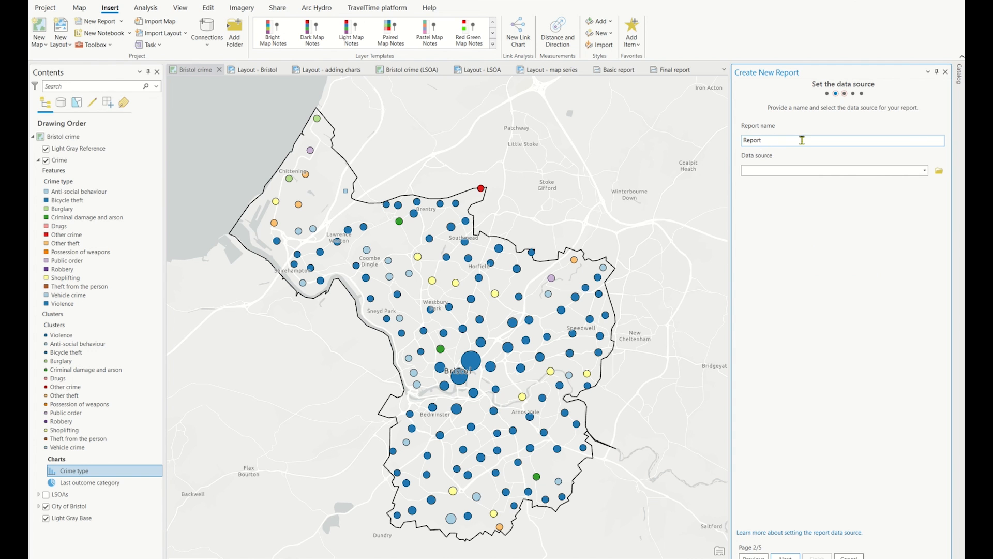
Set the Crime layer as the report's data source and continue to filtering the data
left_click(925, 173)
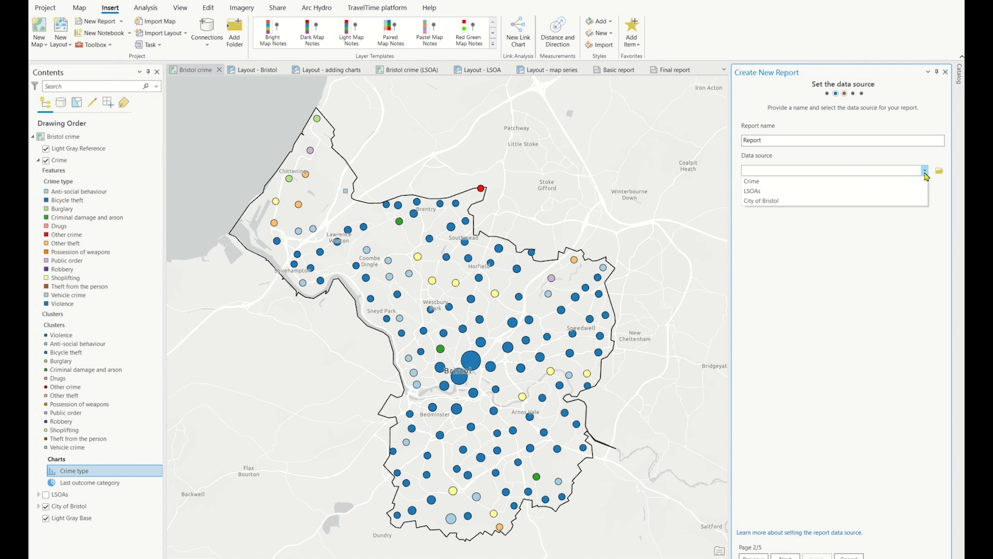
left_click(881, 181)
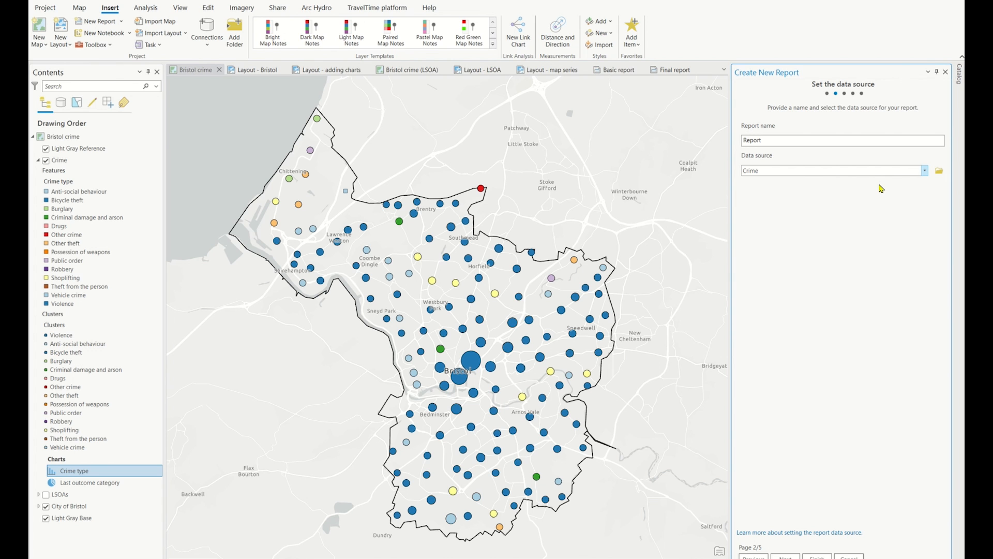
left_click(786, 557)
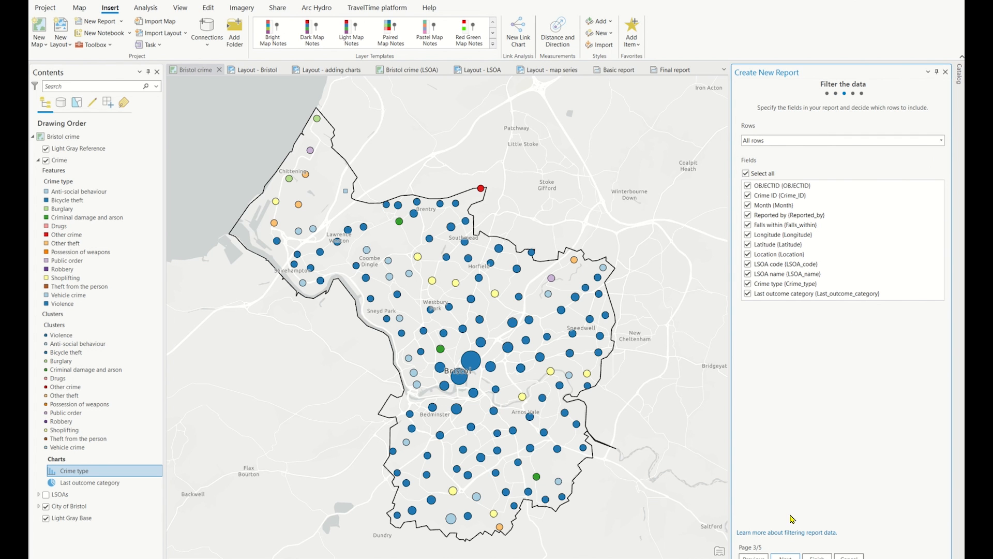
Limit the report's fields to Month, LSOA name, Crime type and Last outcome category, and continue to organizing the data
left_click(746, 174)
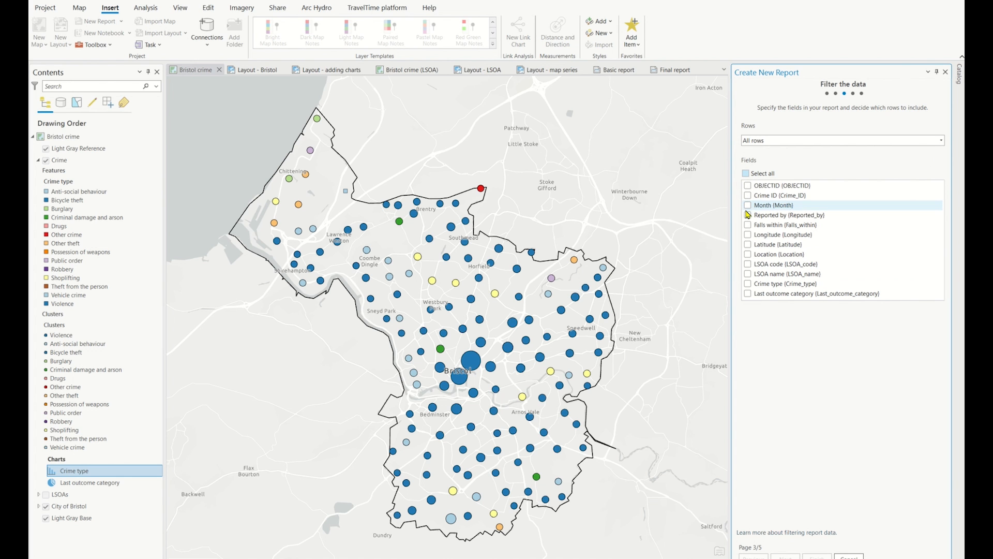
left_click(749, 275)
left_click(748, 285)
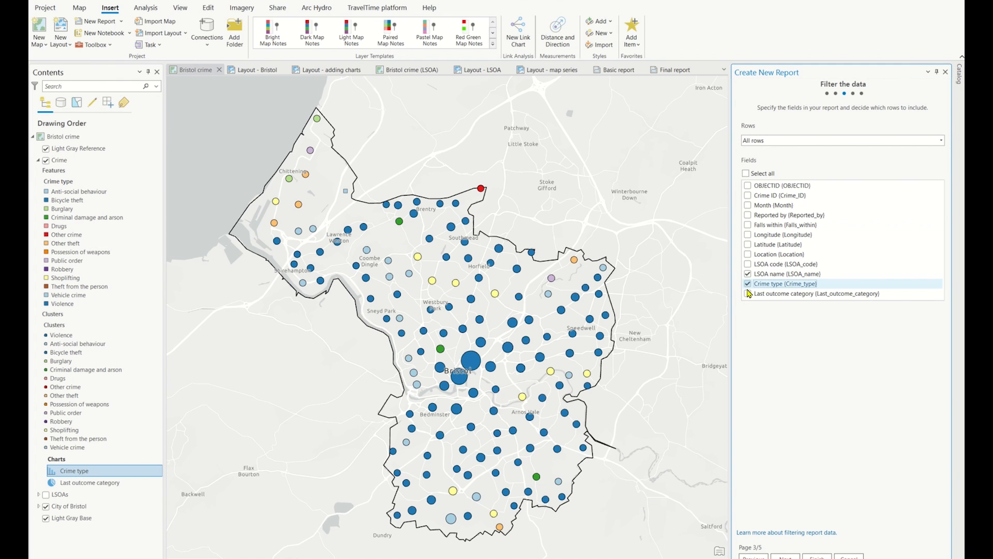
left_click(749, 294)
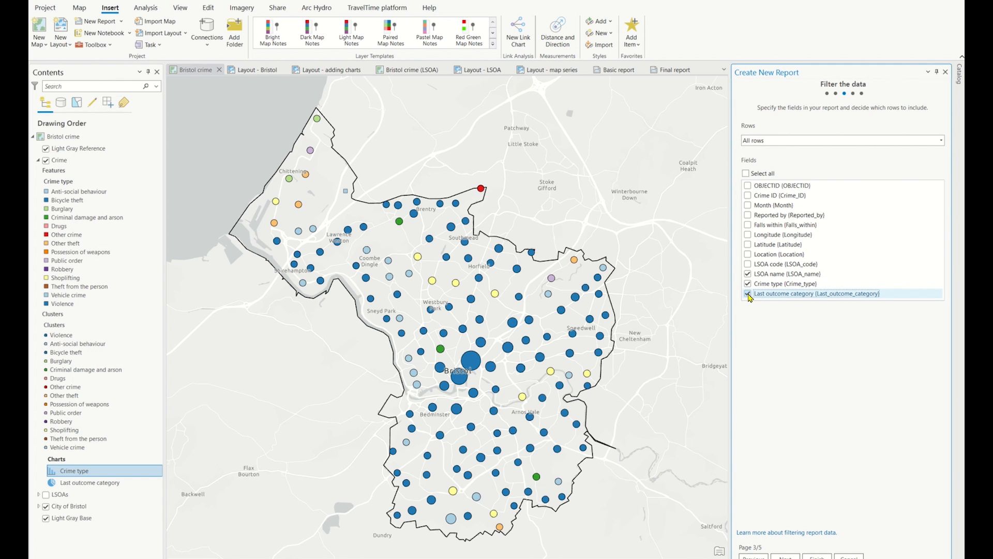
left_click(748, 205)
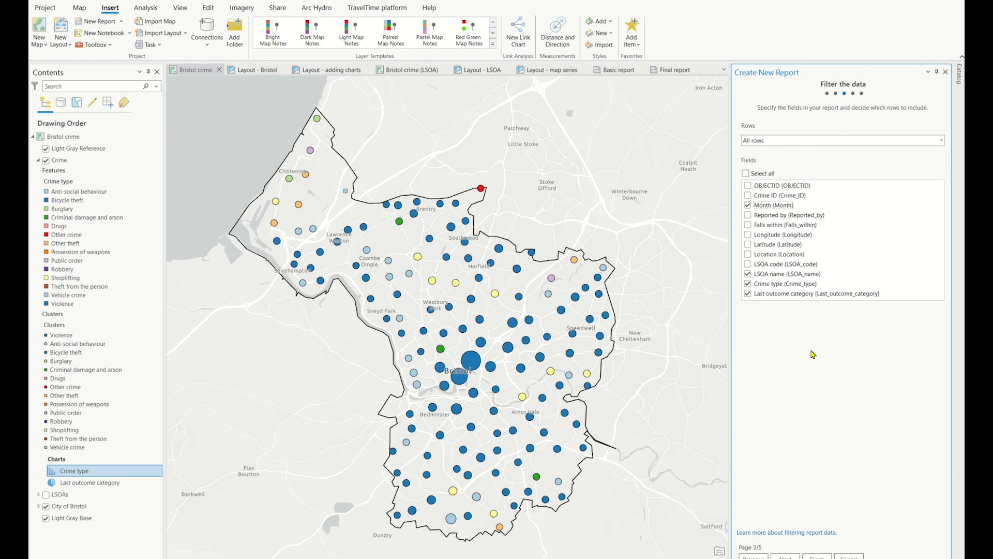
mouse_move(808, 295)
left_mouse_down()
mouse_move(811, 276)
mouse_move(813, 296)
left_mouse_up()
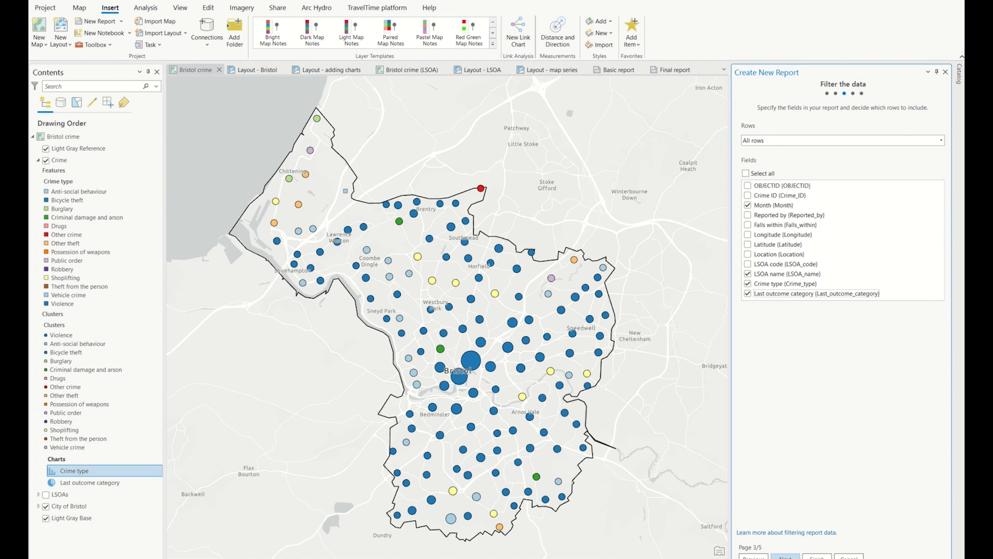
left_click(786, 556)
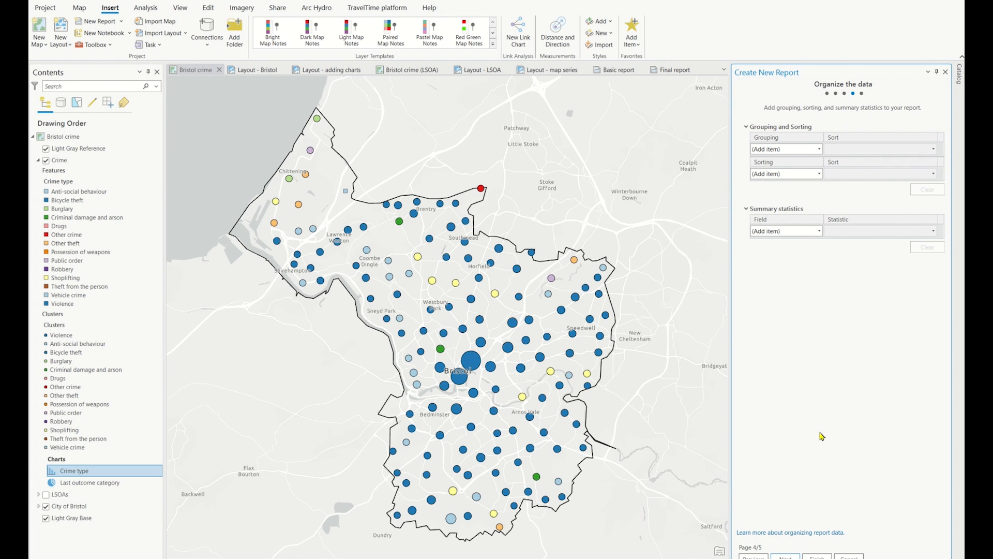
Group the report by LSOA name, add a Count summary statistic for Crime type, and continue to the report design
left_click(819, 149)
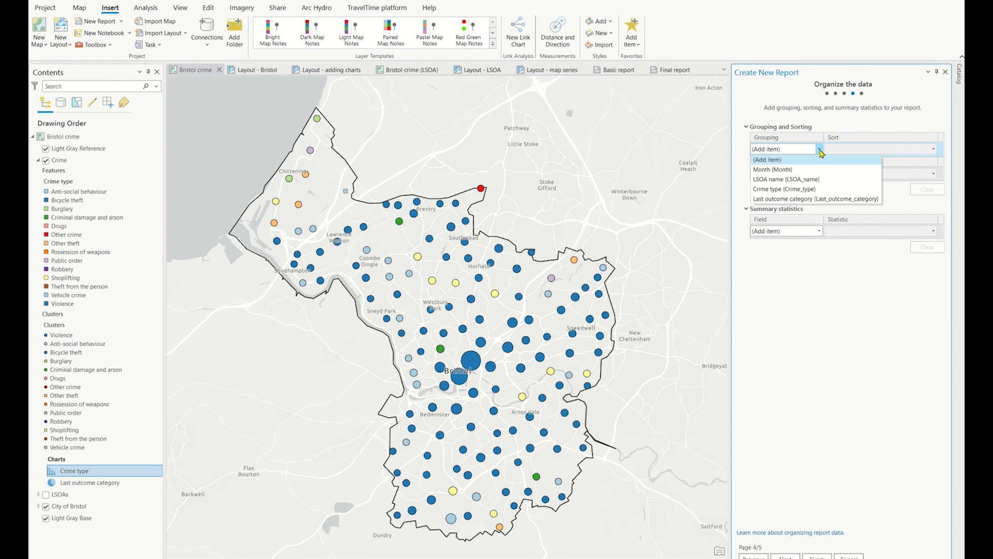
left_click(820, 179)
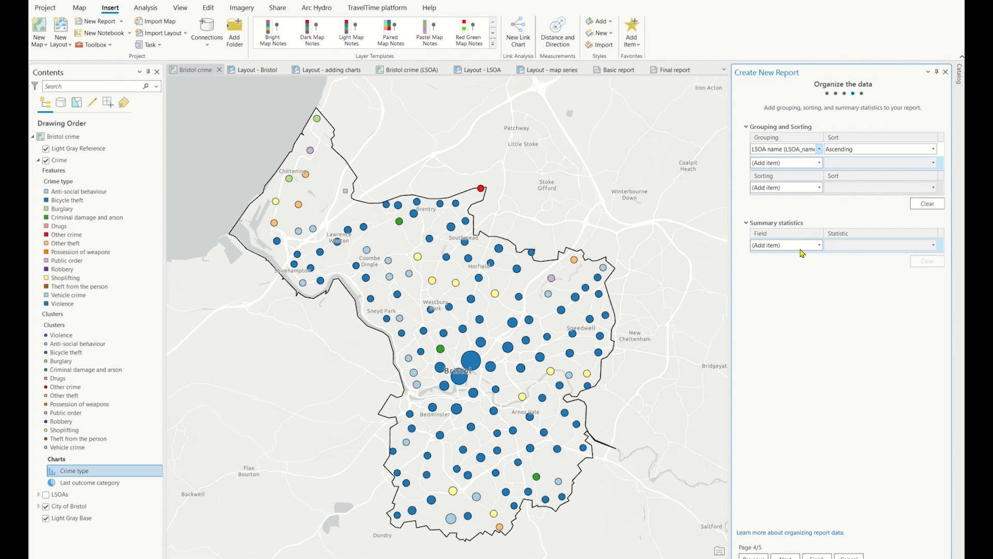
left_click(820, 246)
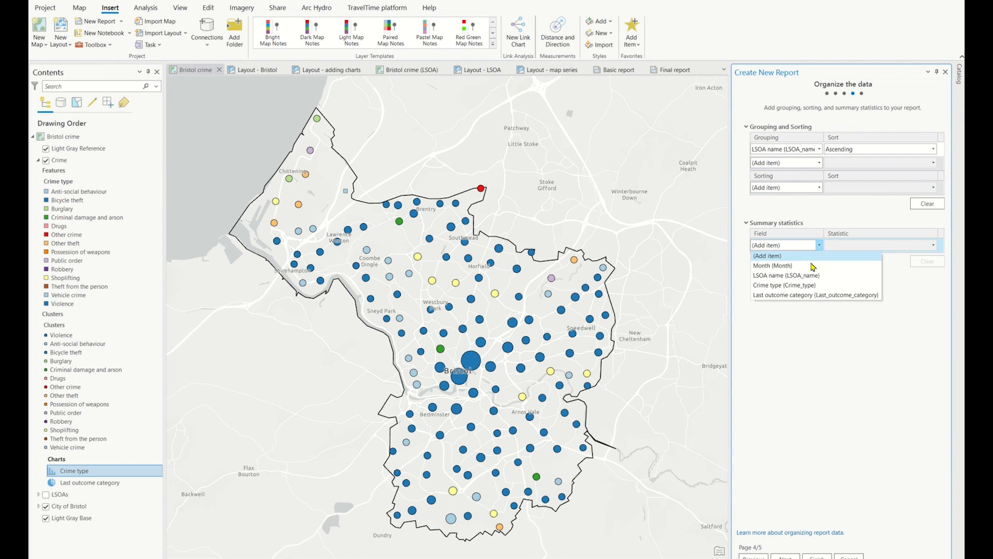
left_click(814, 285)
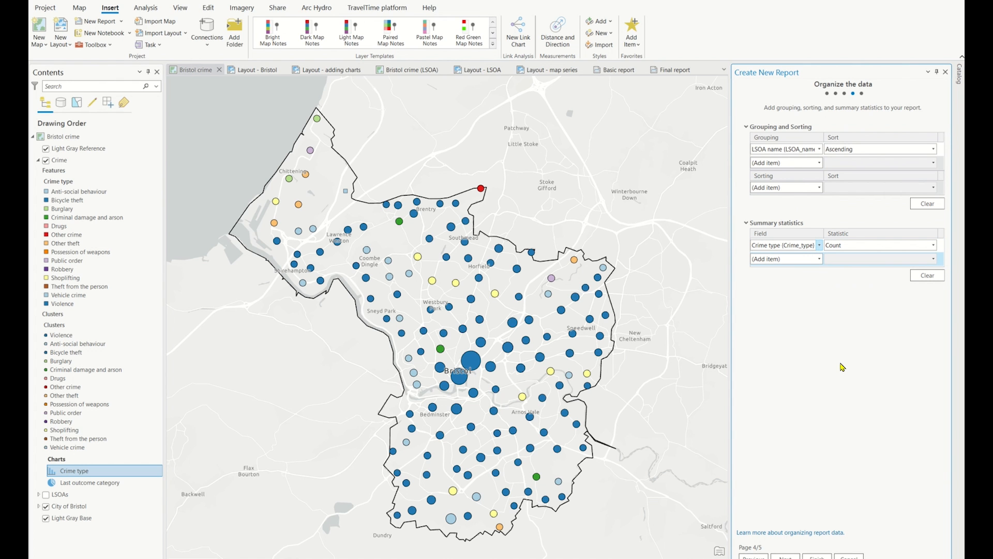
left_click(786, 556)
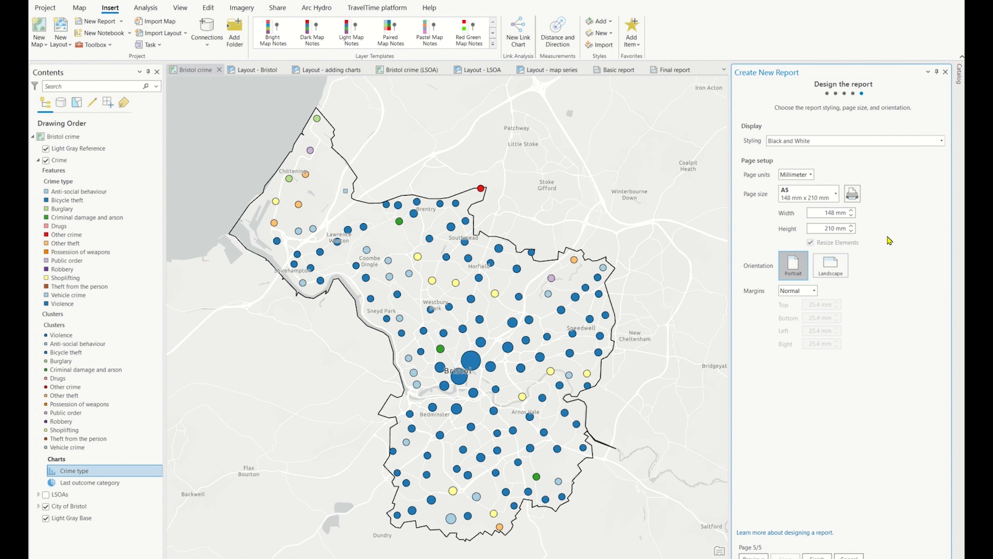
Set the page size to A4 and the styling to Cool Tones, and finish creating the report
left_click(833, 195)
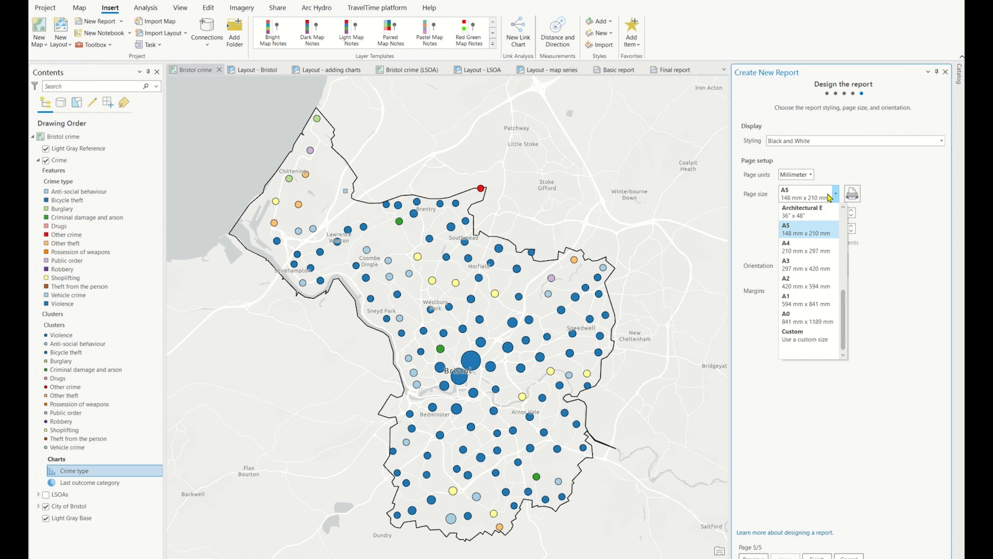
left_click(807, 252)
left_click(859, 142)
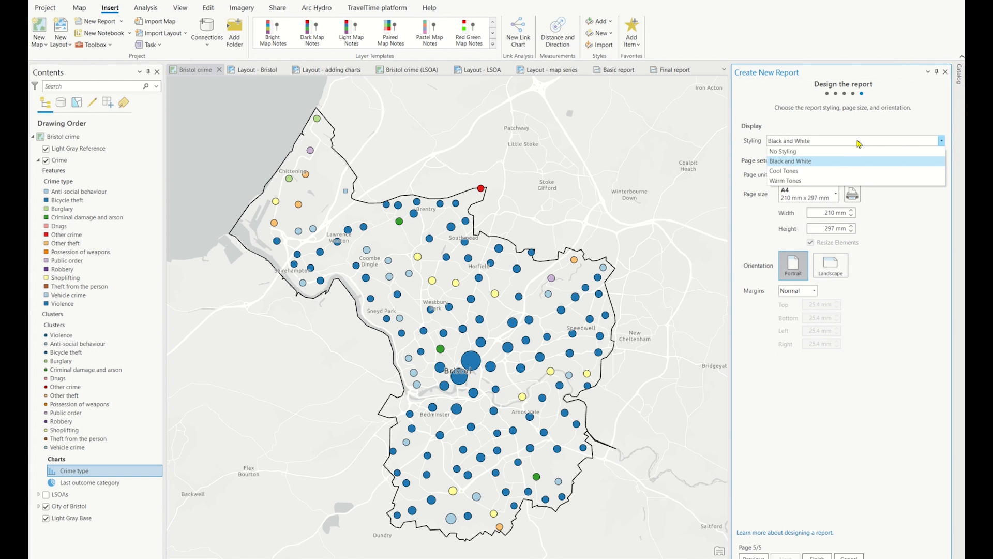
left_click(844, 173)
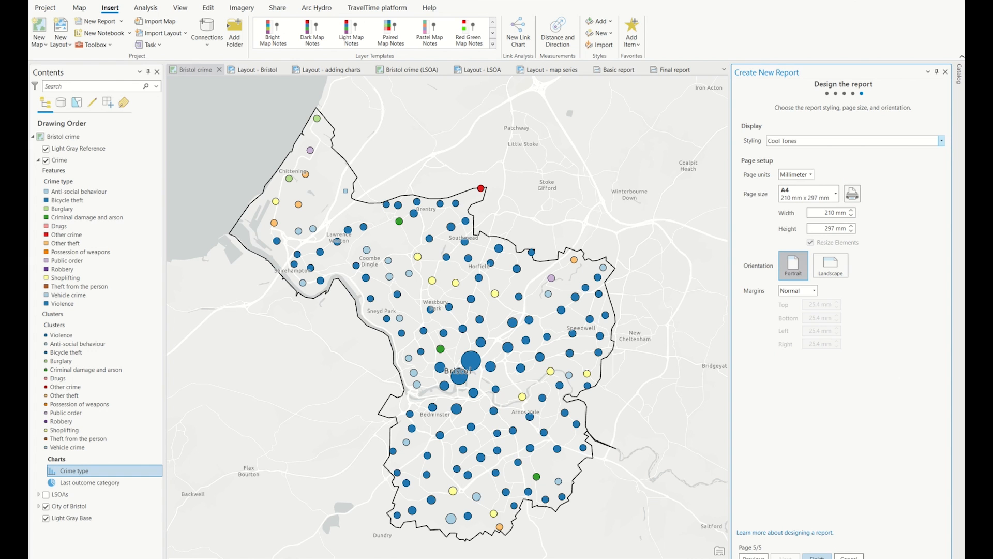
left_click(817, 557)
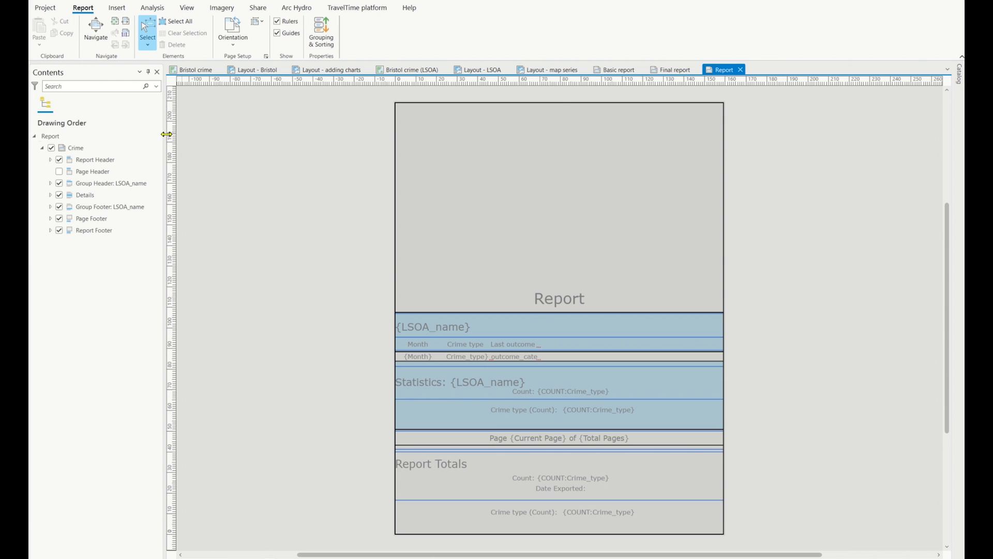
Examine the new report's sections, from the report header to the elements inside the LSOA_name group header
left_click(117, 148)
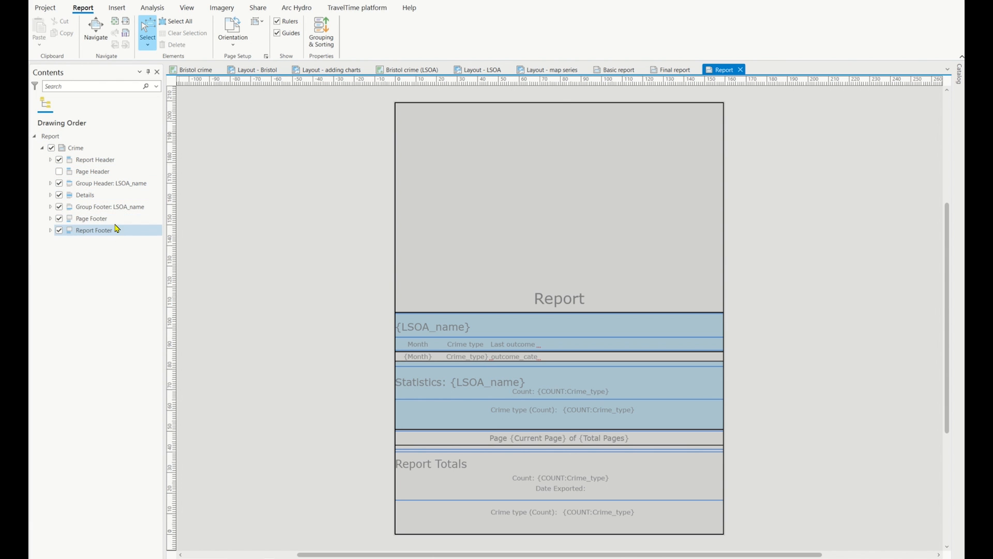
left_click(104, 162)
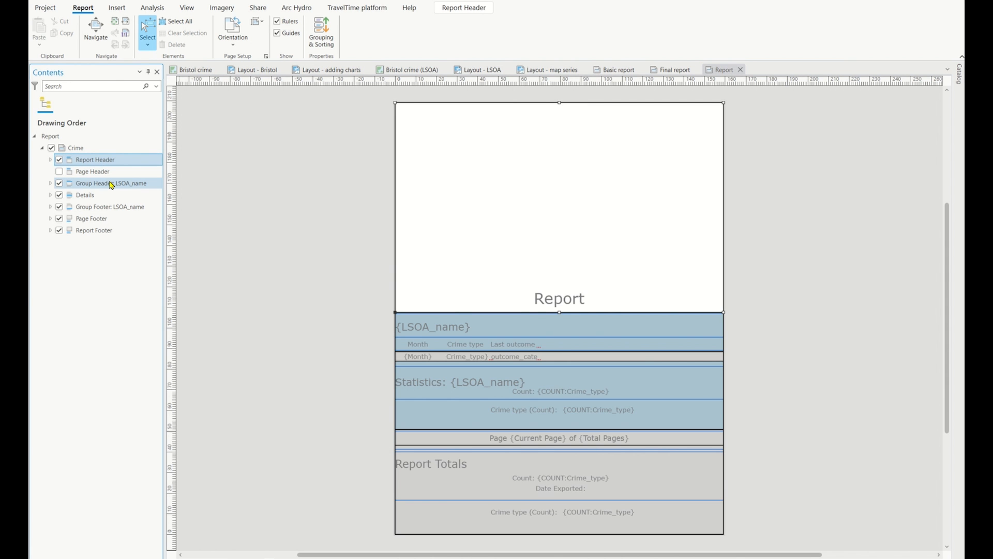
left_click(111, 185)
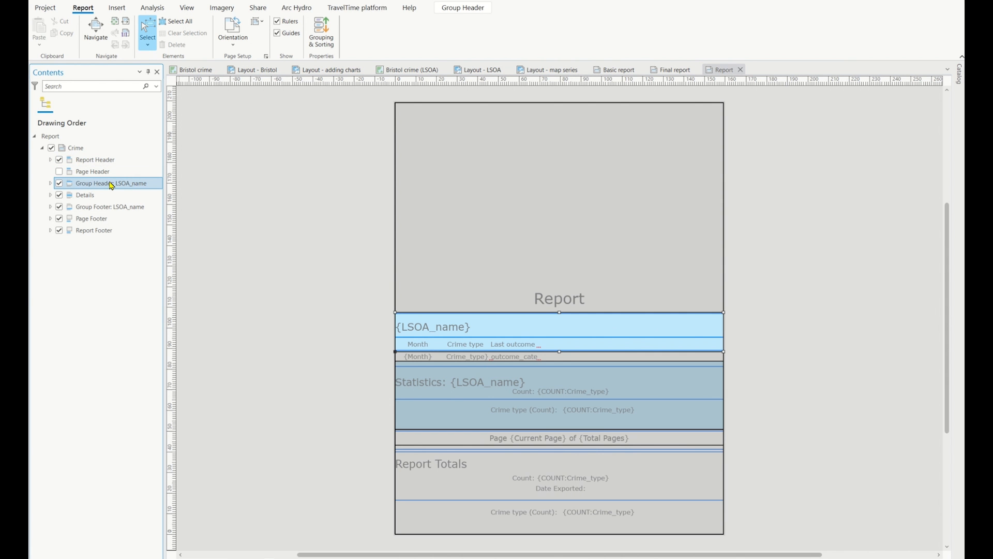
left_click(50, 184)
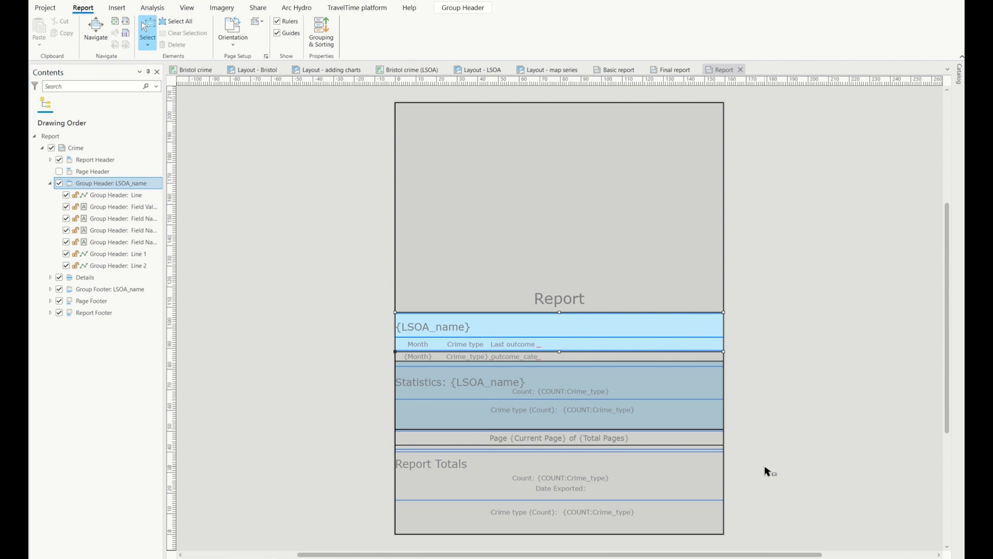
Switch to the PDF viewer and page through the exported Bristol Crime Report to examine each LSOA's records and statistics
key("alt+Tab")
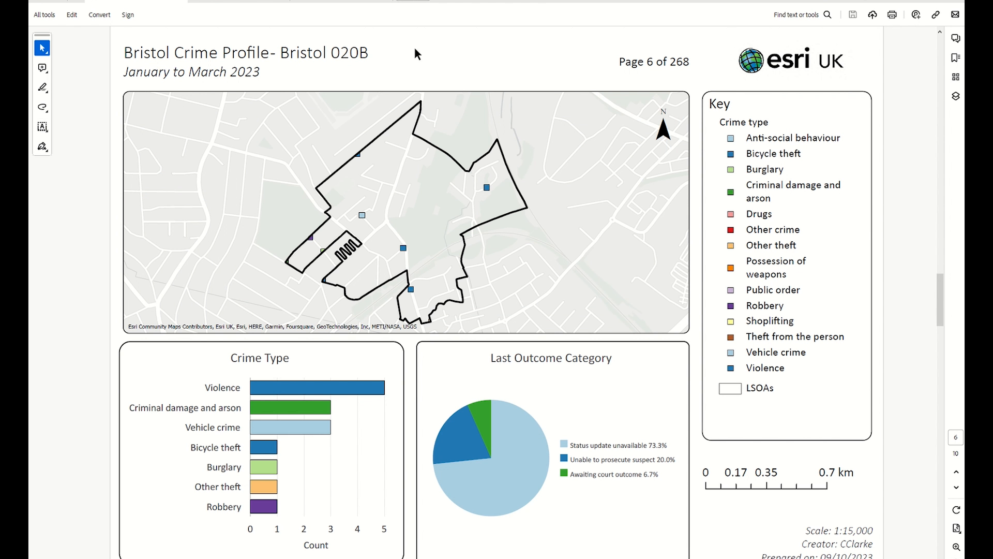
left_click(240, 3)
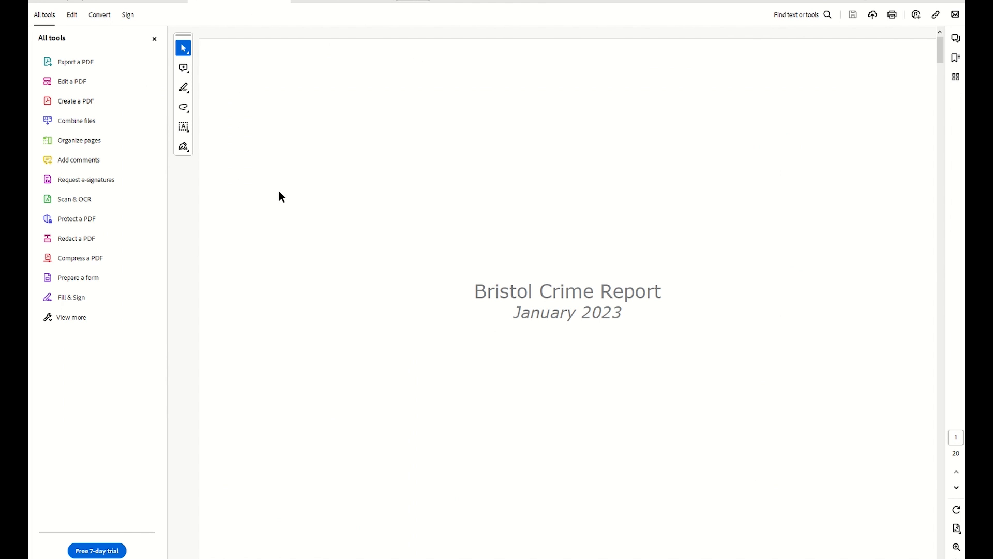
left_click(154, 40)
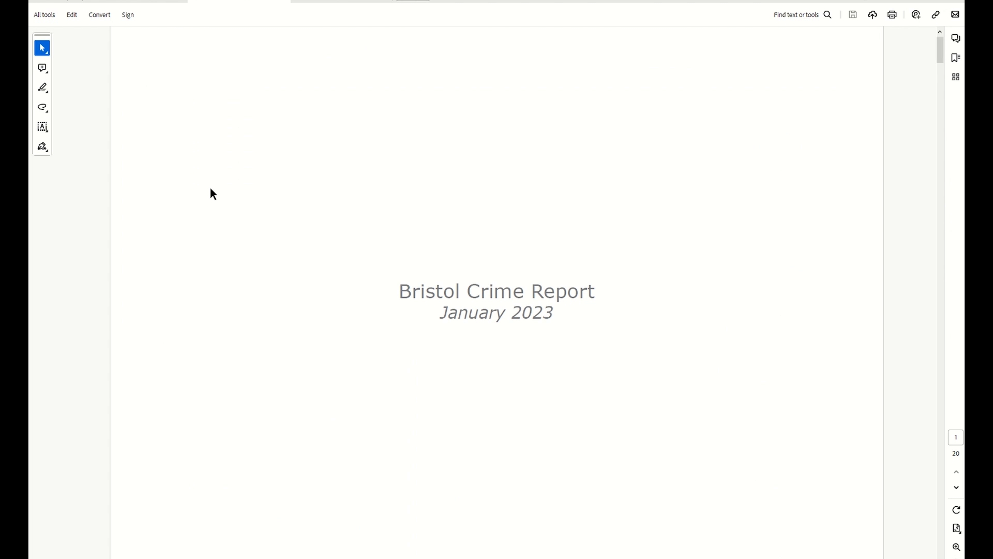
scroll(253, 302, "down", 2)
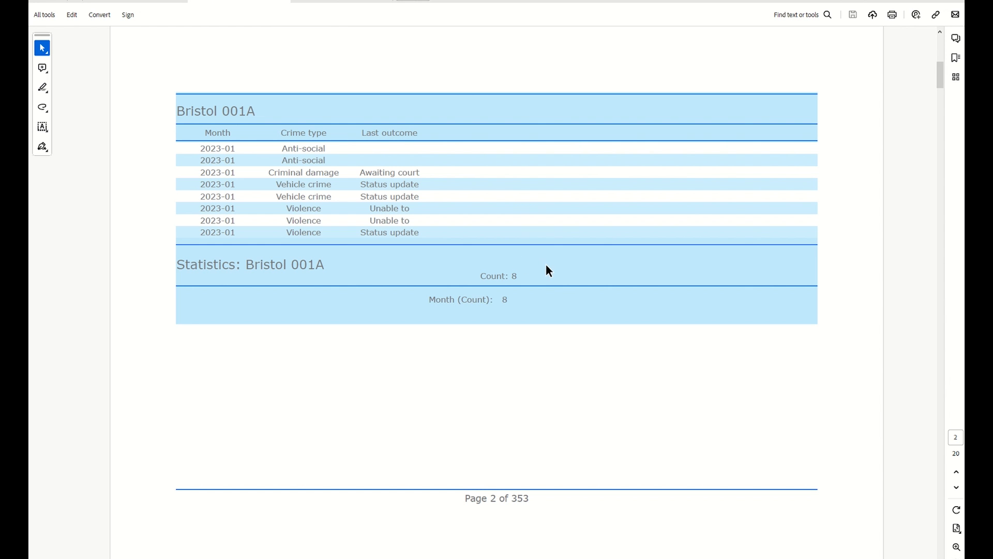
scroll(581, 273, "down", 3)
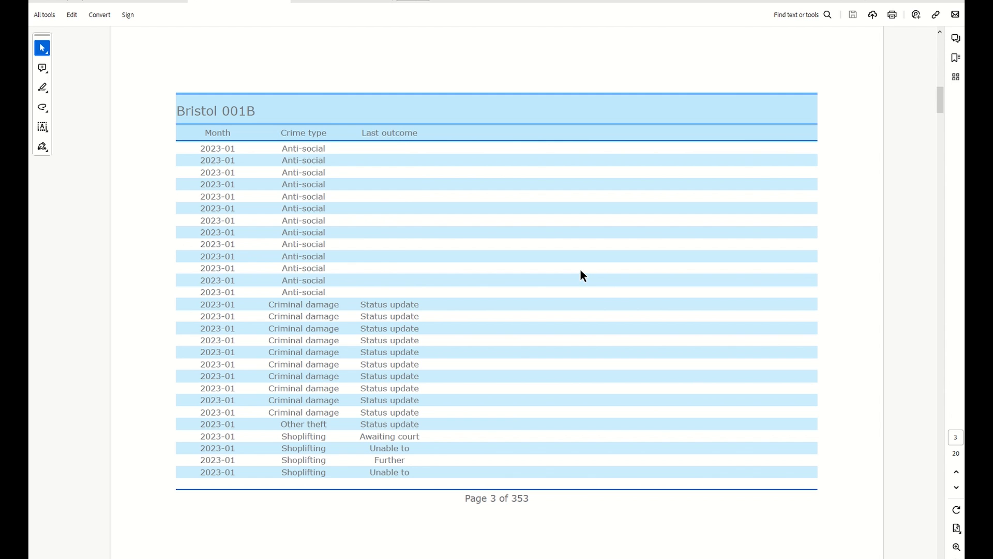
scroll(583, 276, "down", 3)
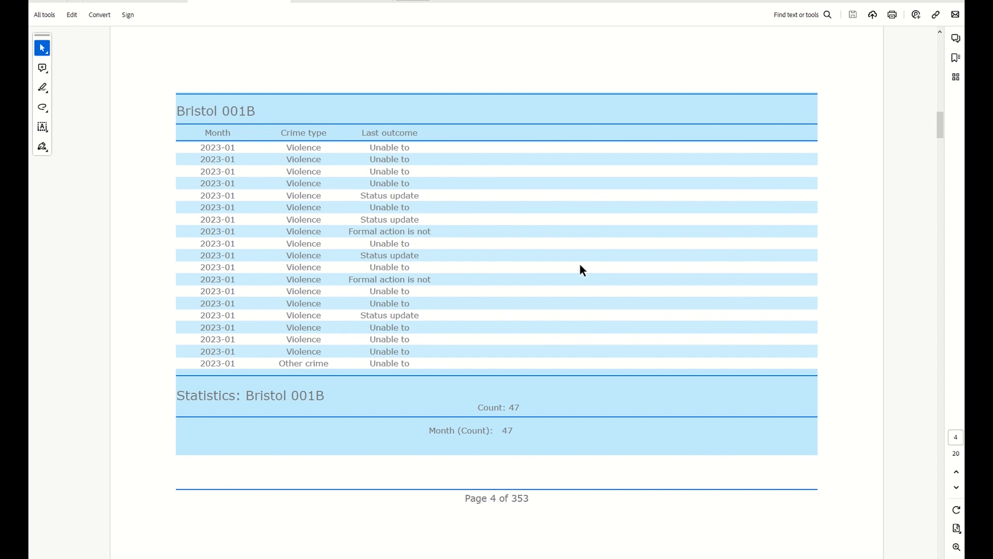
scroll(584, 270, "down", 3)
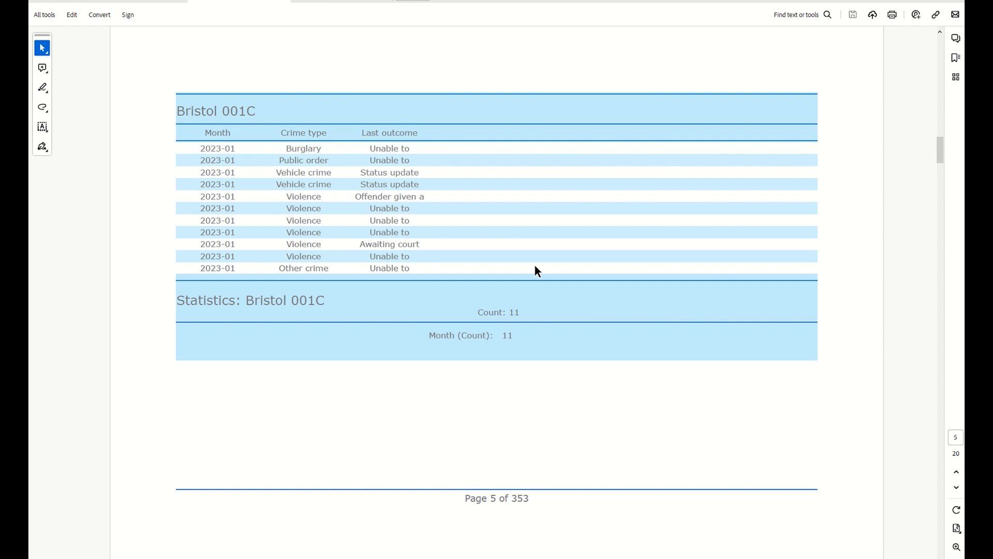
Switch back to ArcGIS Pro, open the Final report and examine the charts in its LSOA_name group footer
key("alt+Tab")
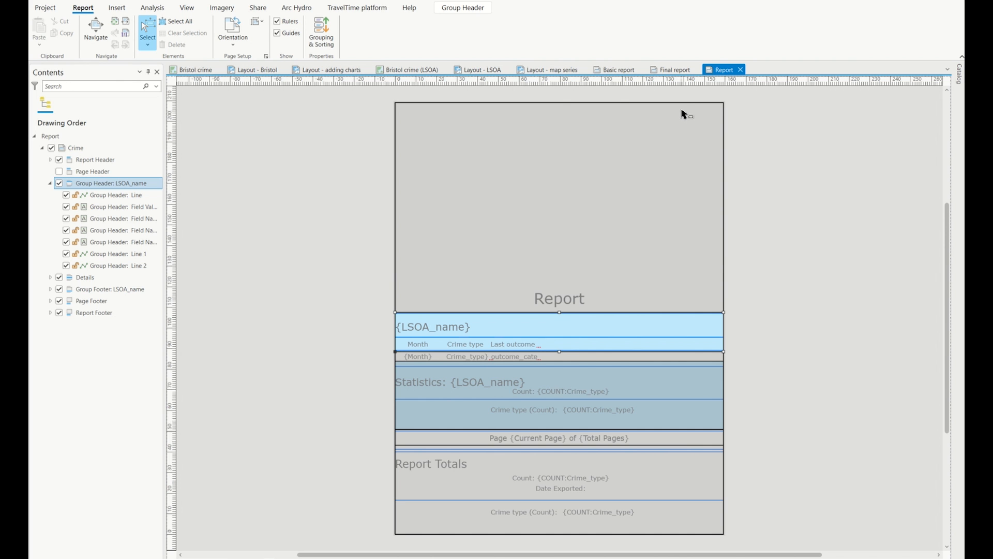
left_click(674, 70)
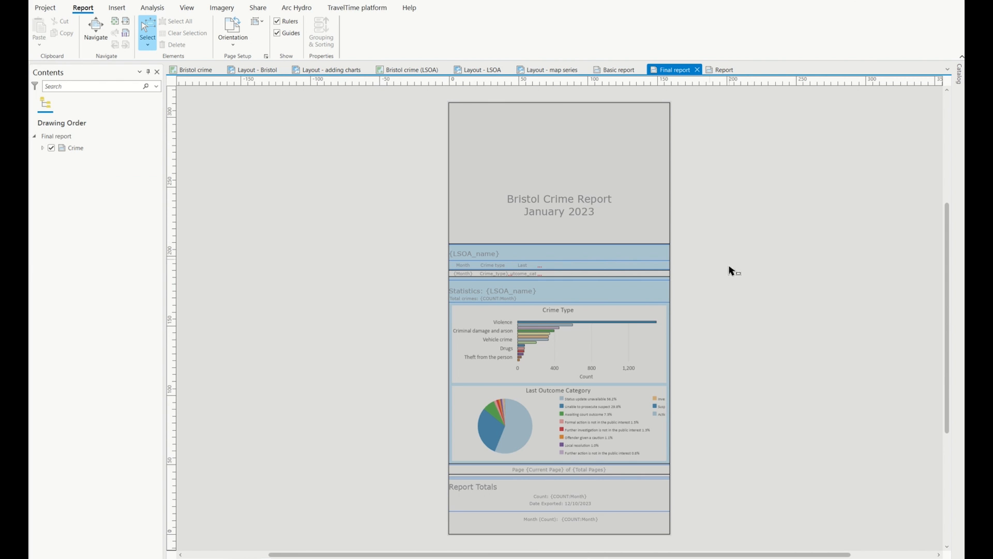
left_click(43, 148)
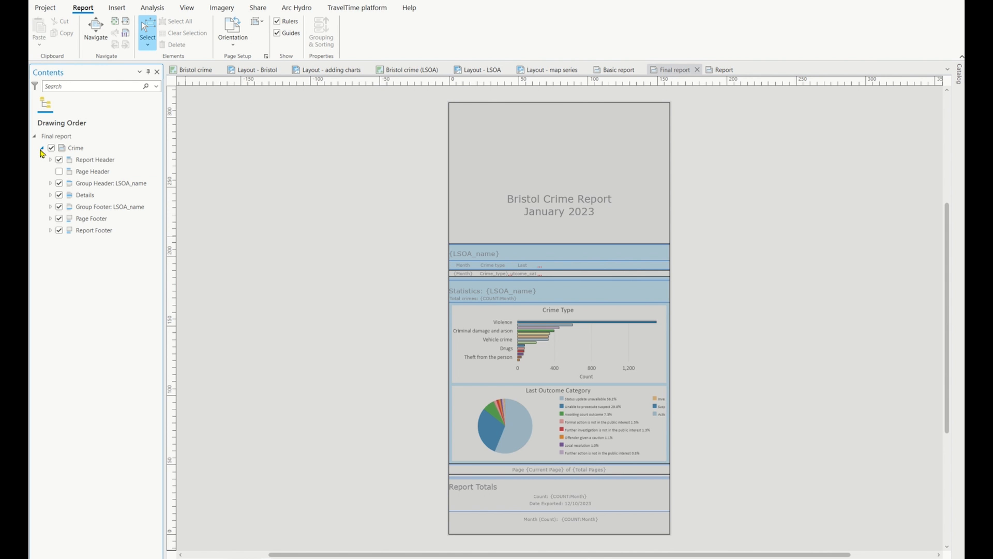
left_click(112, 208)
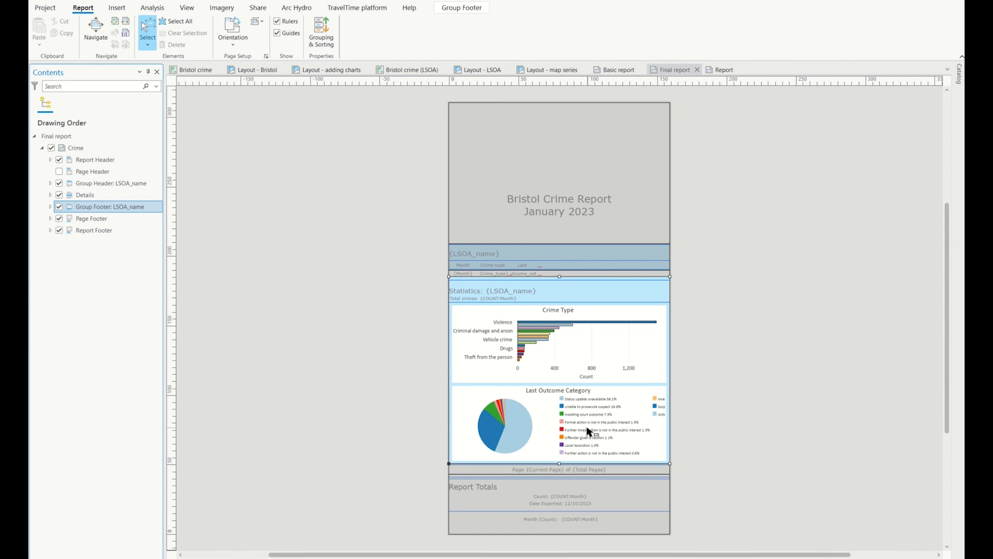
scroll(589, 431, "up", 2)
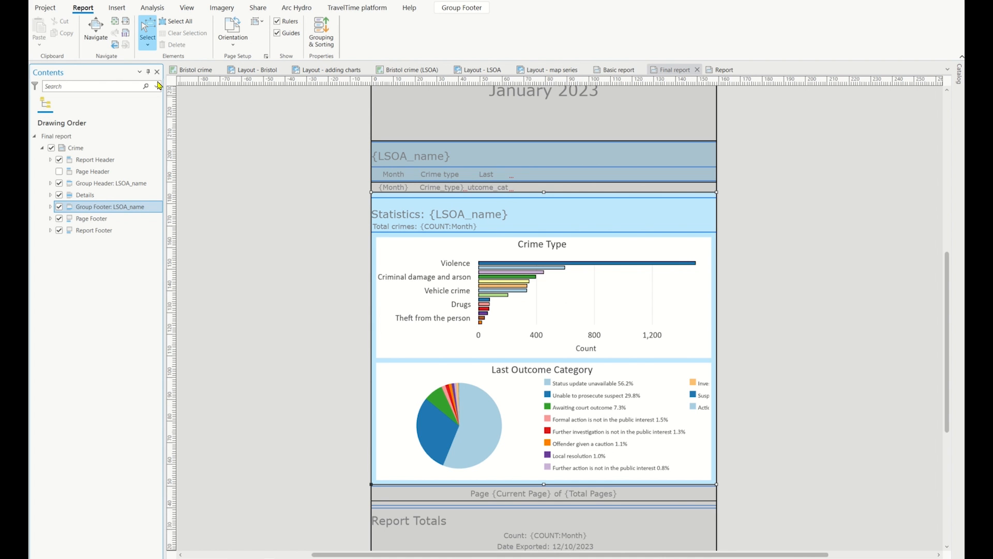
Review the Crime layer charts available as chart frames for the group footer, without inserting one
left_click(117, 7)
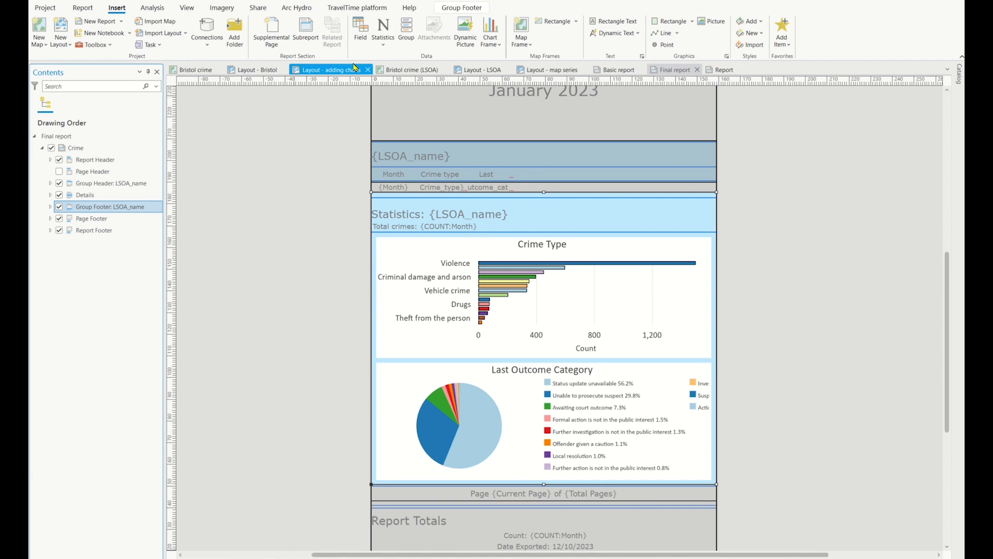
left_click(492, 47)
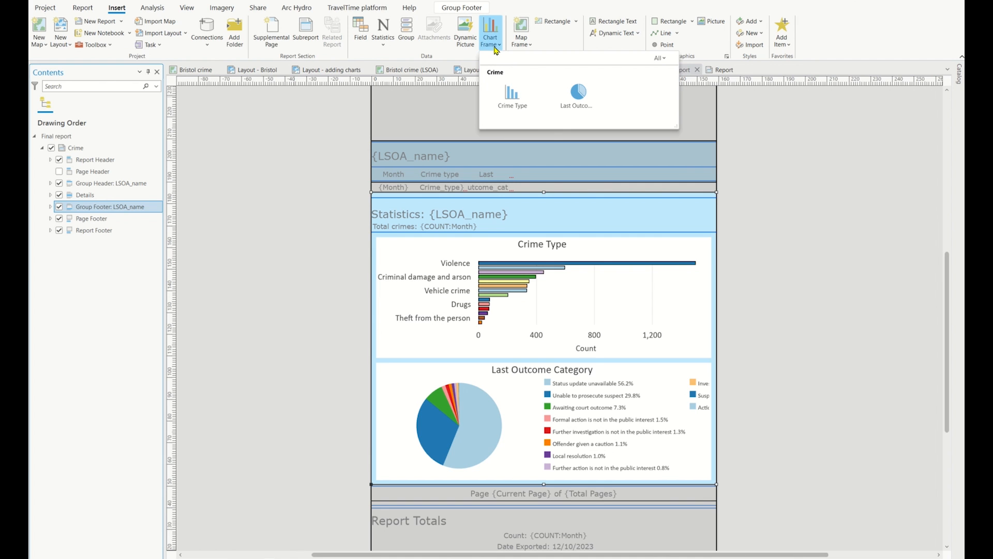
left_click(496, 49)
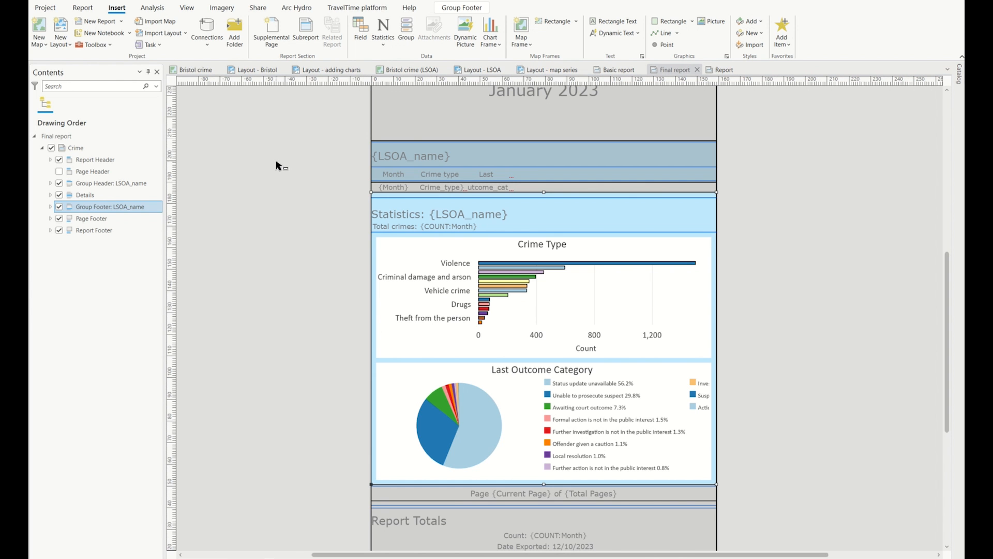
Switch to the PDF viewer and page through the exported final Bristol Crime Report to examine each LSOA's records, crime type chart and outcome chart
key("alt+Tab")
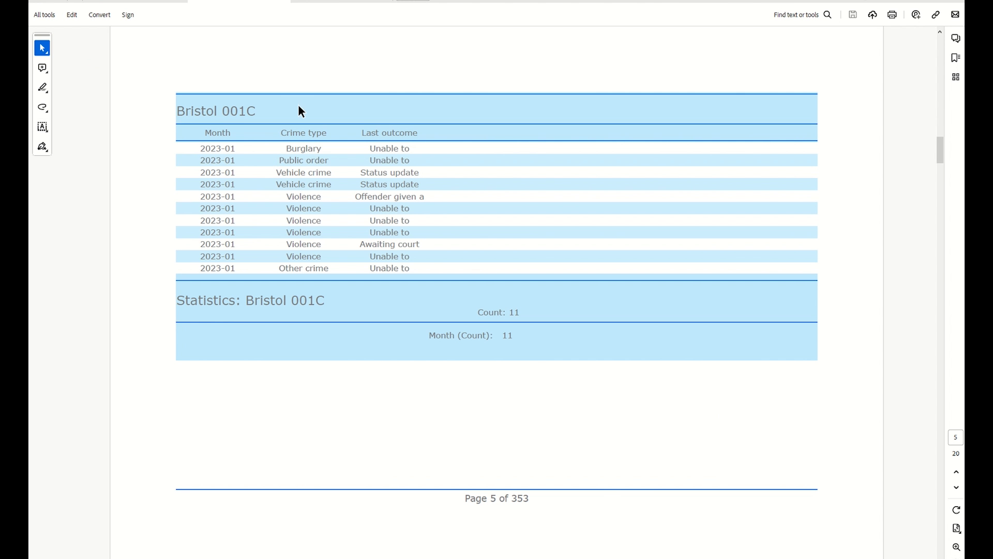
left_click(364, 4)
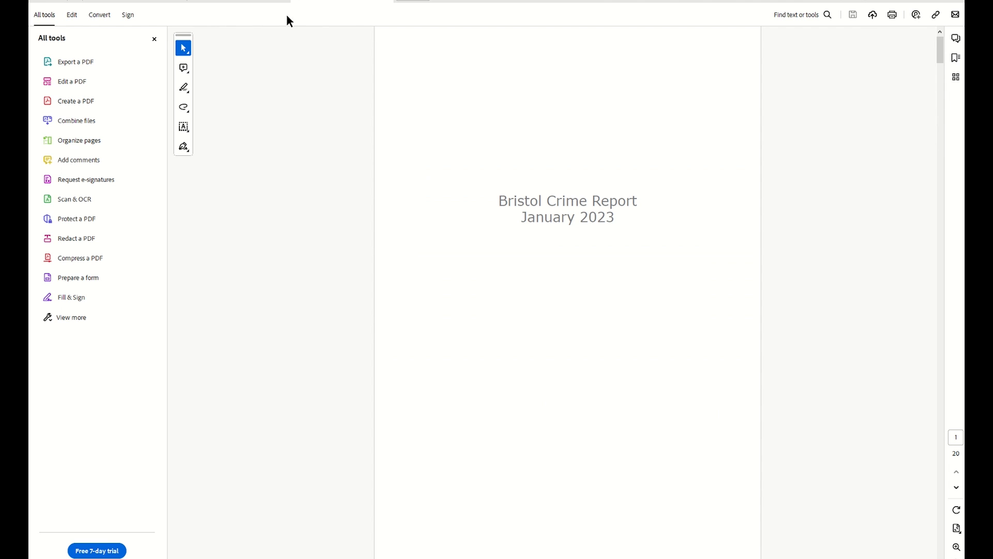
left_click(154, 39)
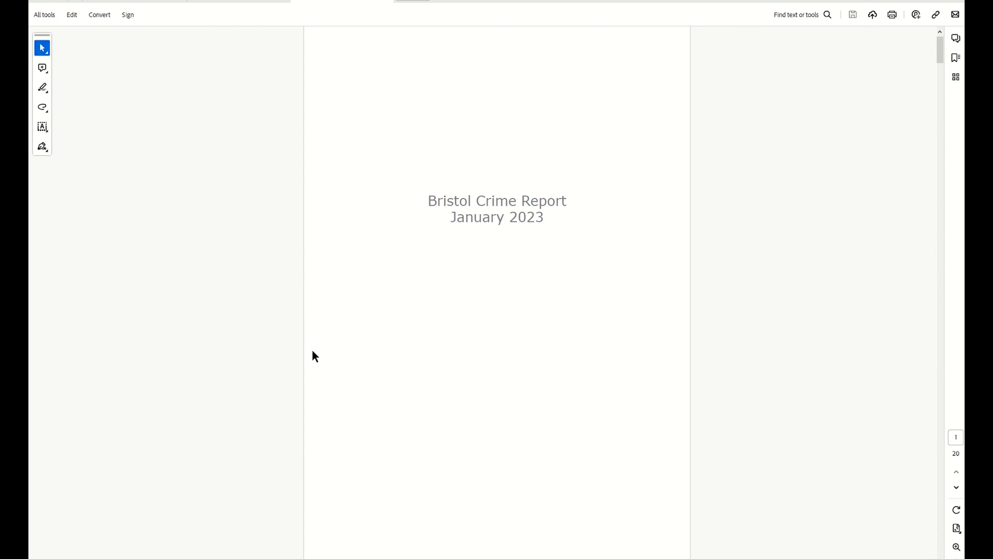
scroll(312, 350, "down", 3)
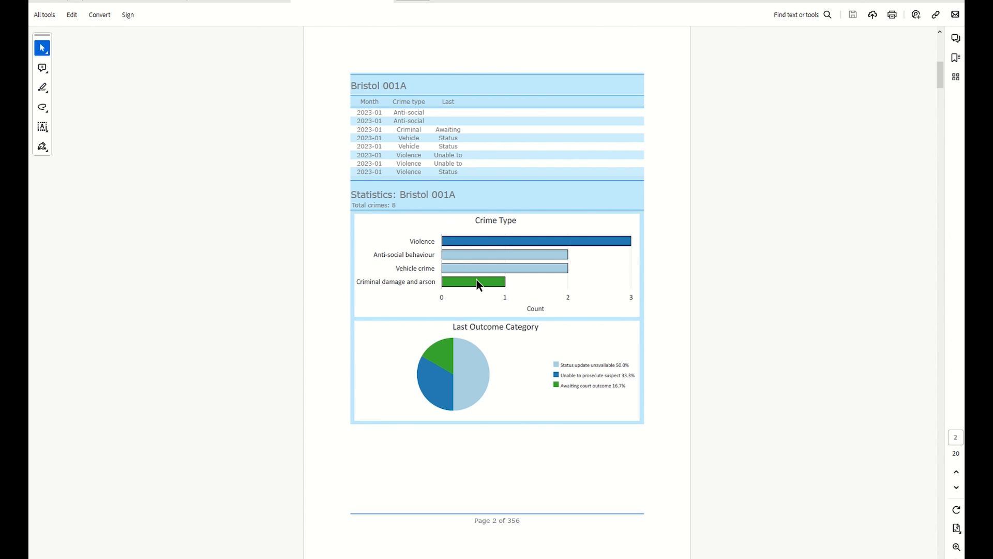
scroll(558, 458, "down", 3)
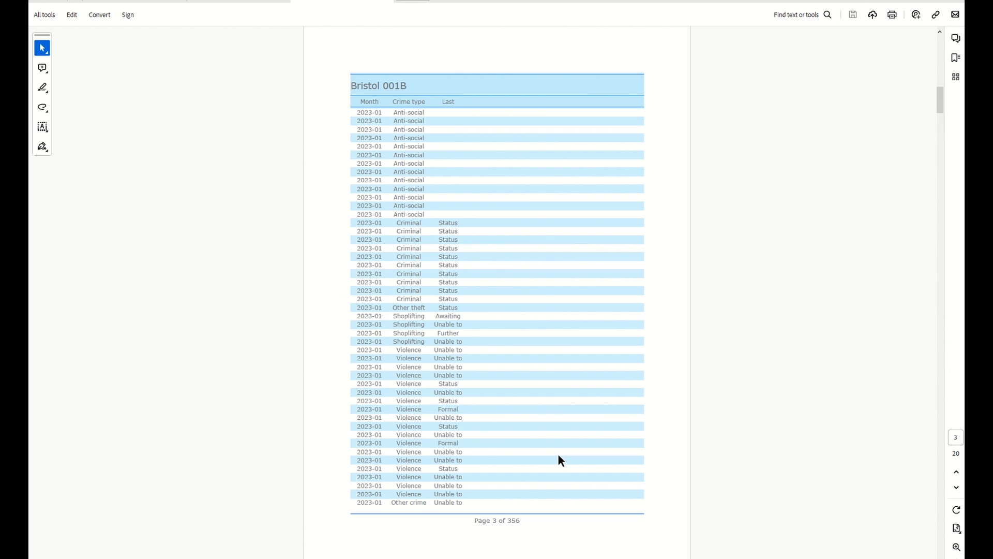
scroll(560, 453, "down", 3)
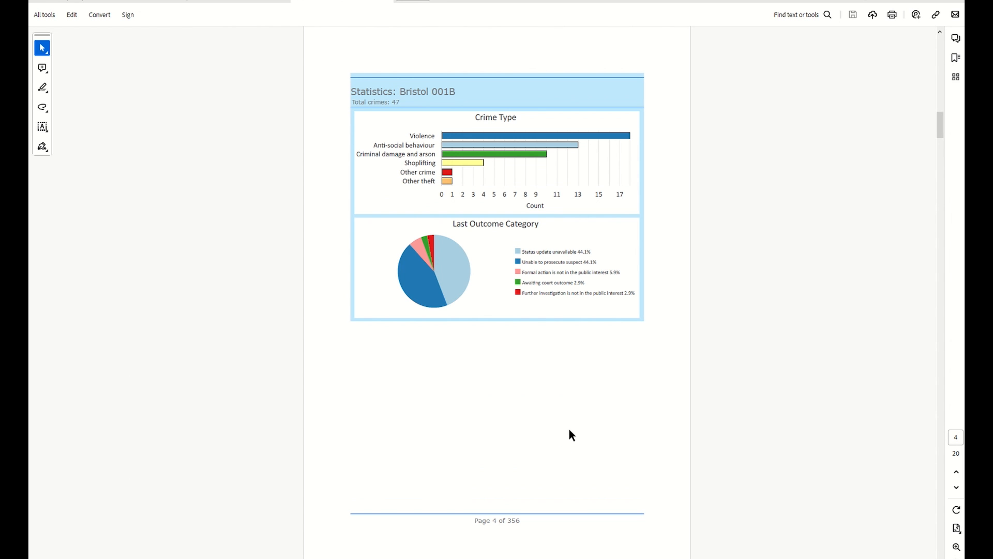
scroll(569, 430, "down", 3)
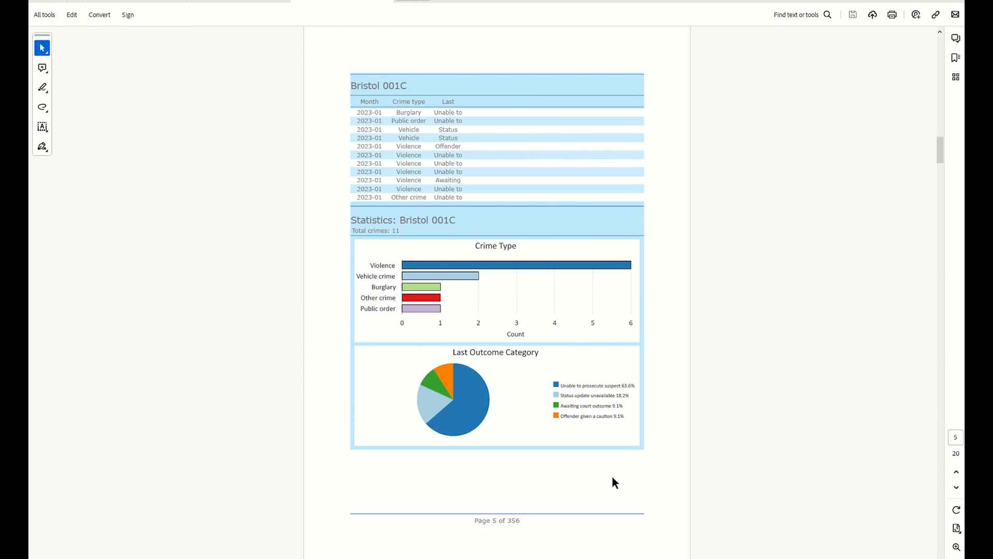
scroll(634, 478, "down", 3)
scroll(633, 475, "down", 3)
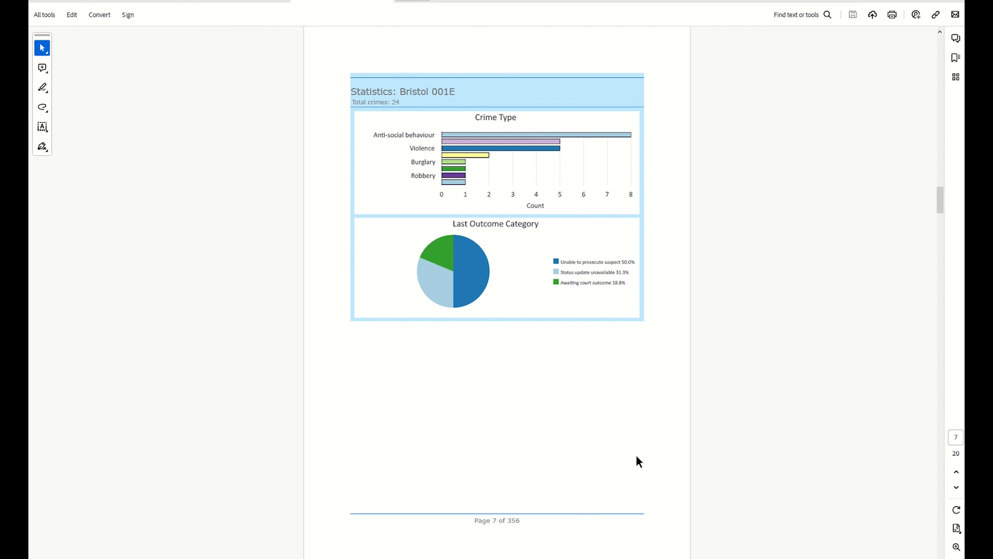
scroll(637, 452, "down", 3)
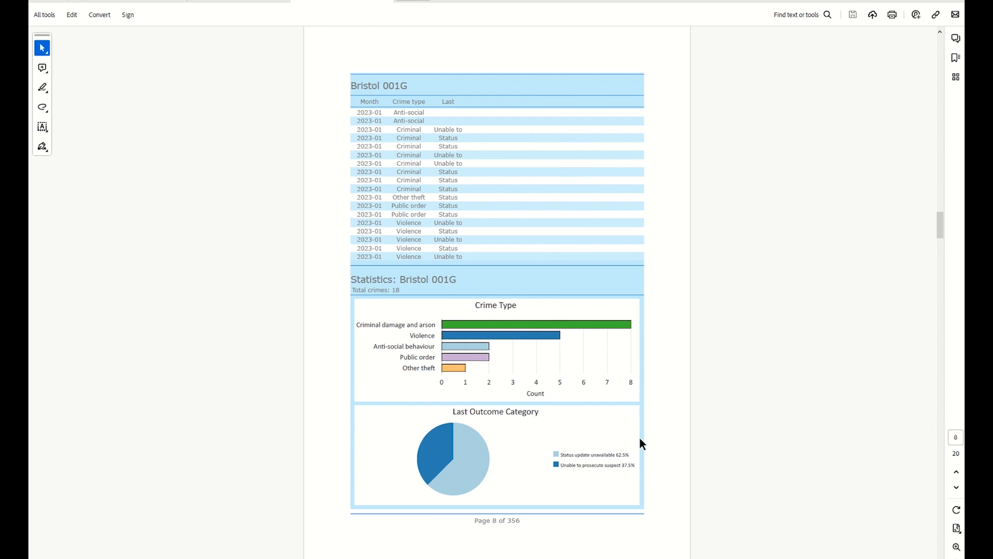
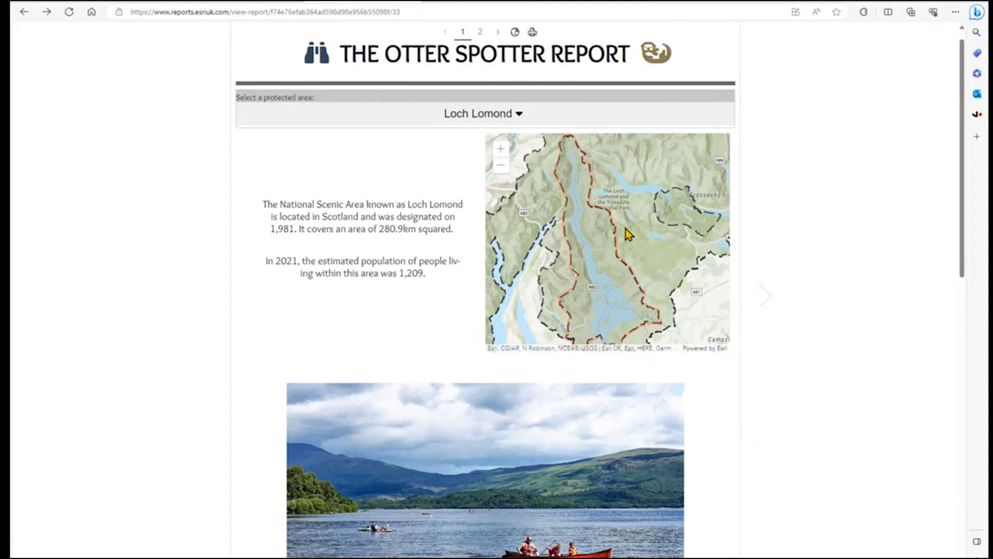
Zoom the Loch Lomond map in The Otter Spotter Report and examine the page's description, photo, sightings total and land cover chart
scroll(588, 232, "up", 1)
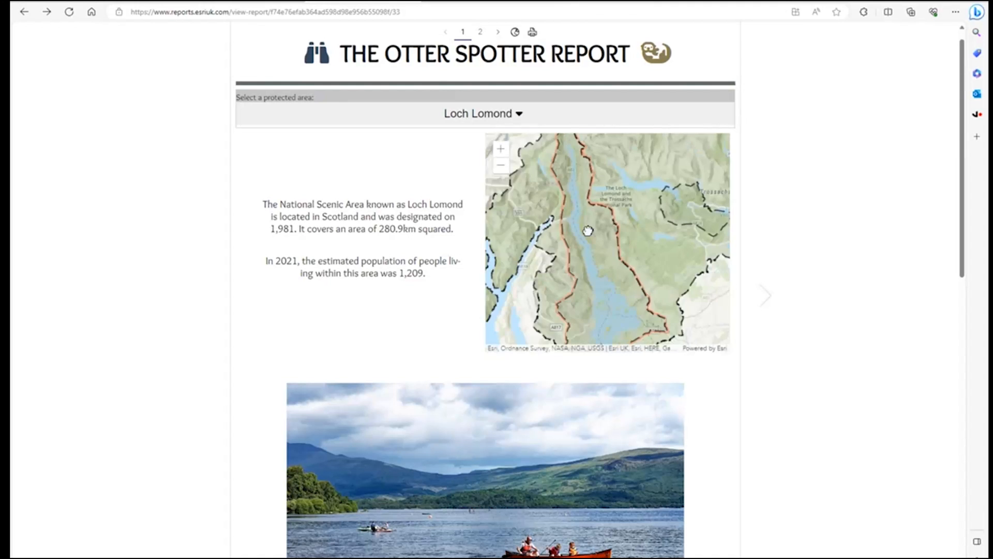
scroll(589, 232, "down", 3)
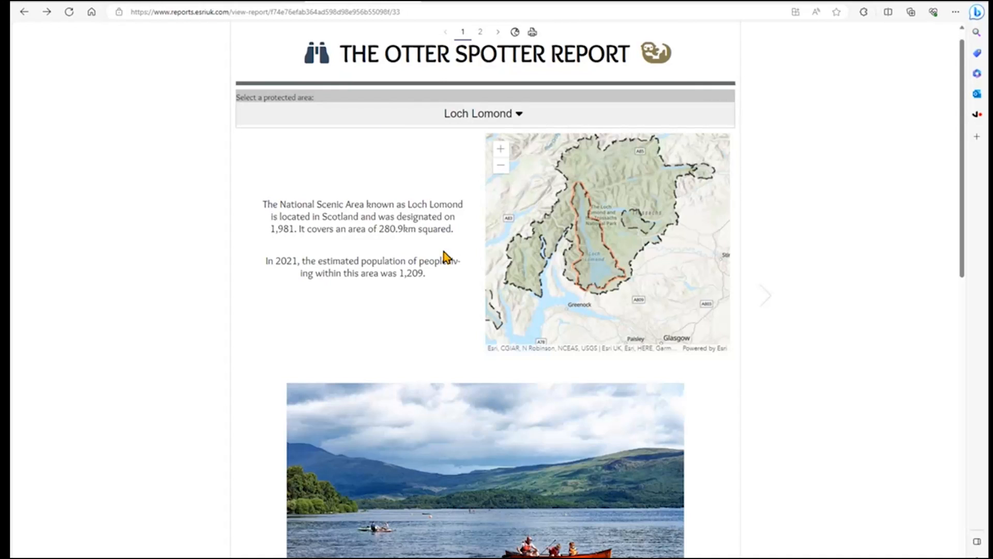
scroll(443, 253, "down", 4)
scroll(443, 251, "down", 2)
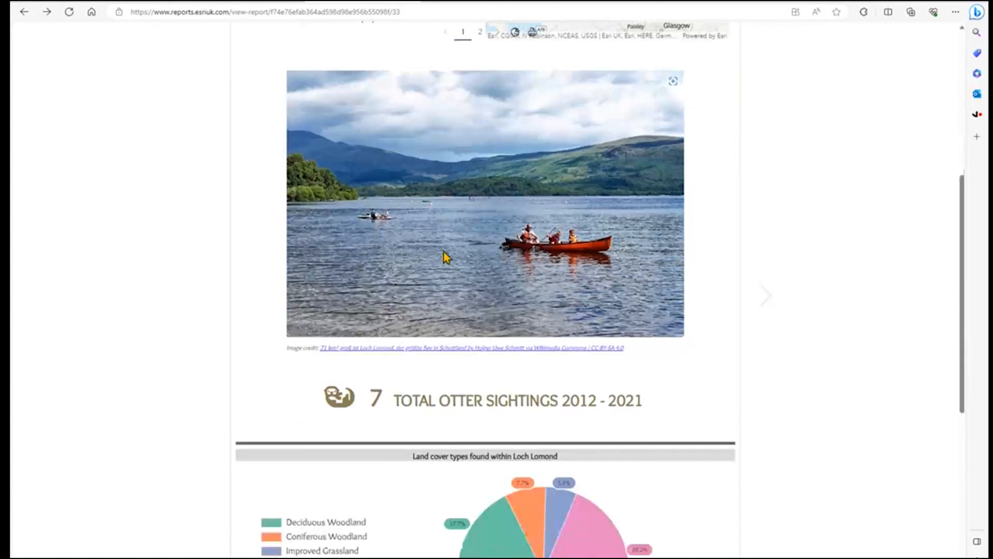
scroll(529, 258, "down", 3)
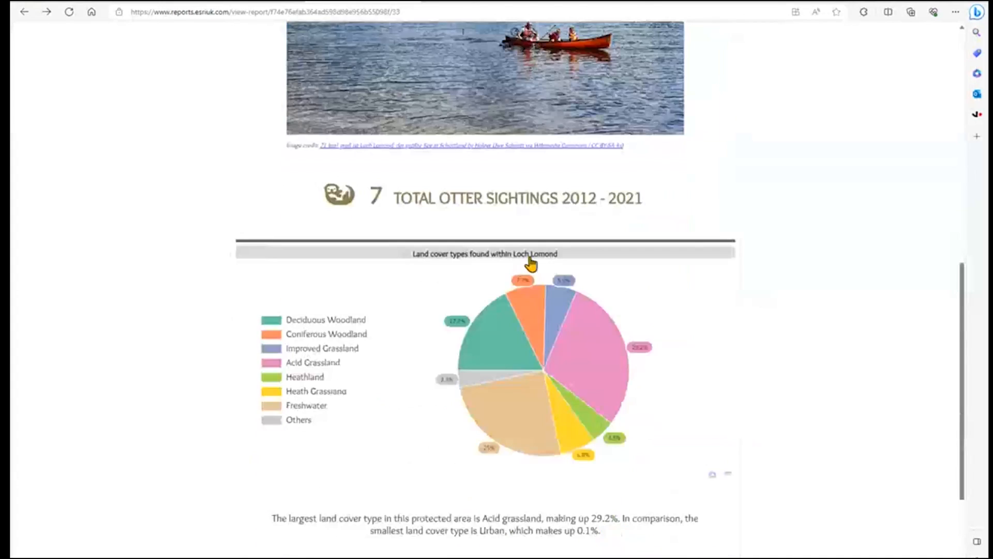
scroll(531, 264, "down", 1)
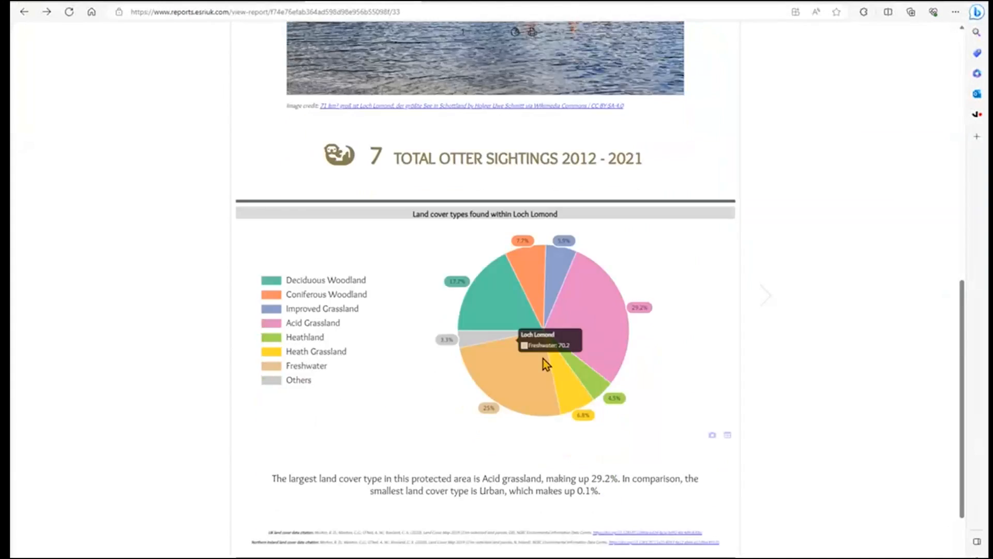
Open page 2 of The Otter Spotter Report and examine the yearly otter sightings chart and the comparison across all areas
left_click(765, 298)
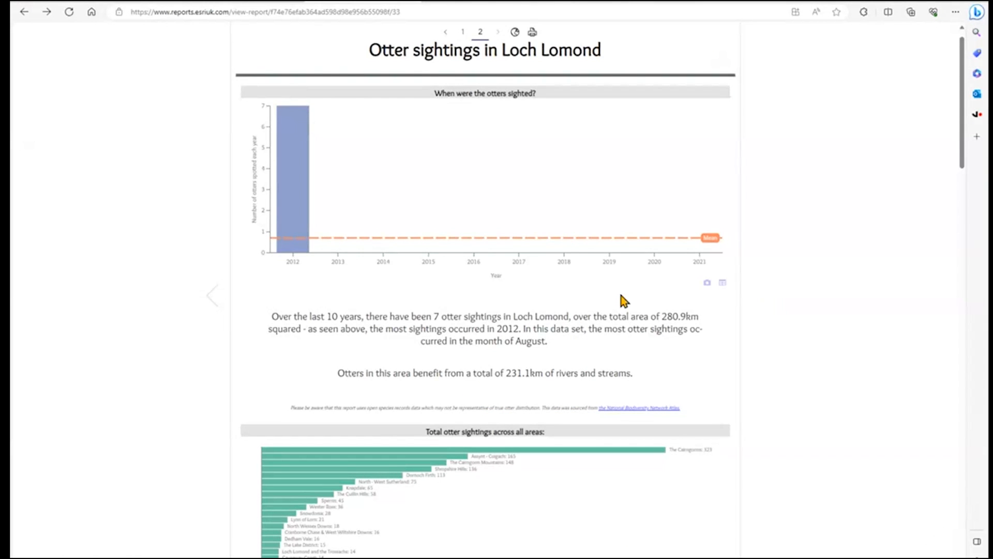
scroll(622, 296, "down", 2)
scroll(622, 296, "down", 2)
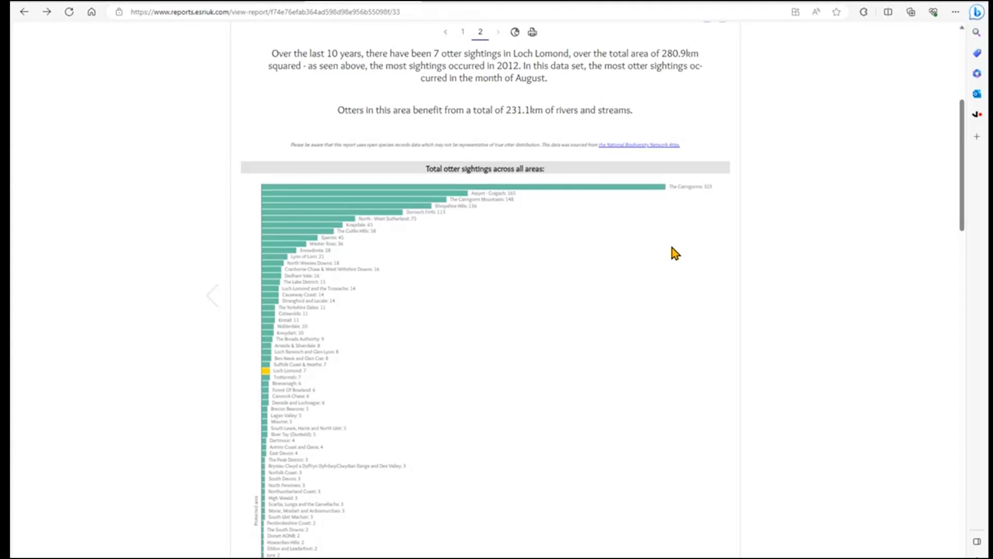
scroll(600, 132, "up", 5)
scroll(600, 132, "up", 1)
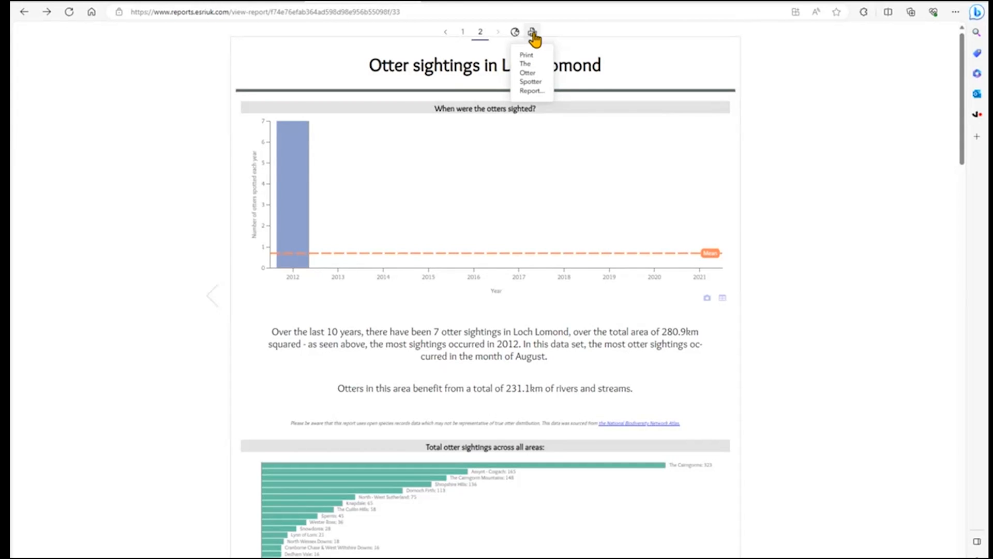
Open the overview map and list of protected areas for The Otter Spotter Report and view the South Devon report
left_click(516, 34)
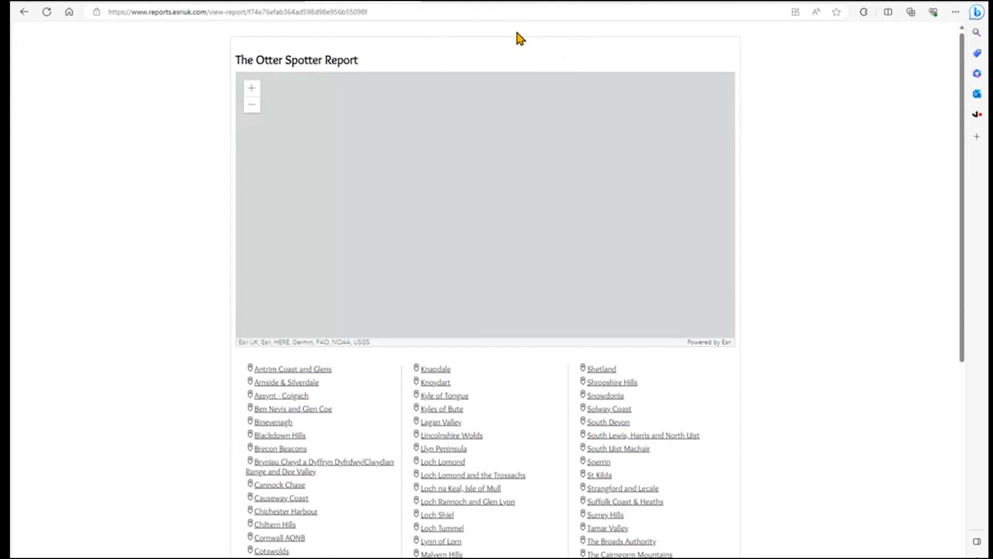
scroll(774, 321, "down", 1)
scroll(772, 318, "down", 1)
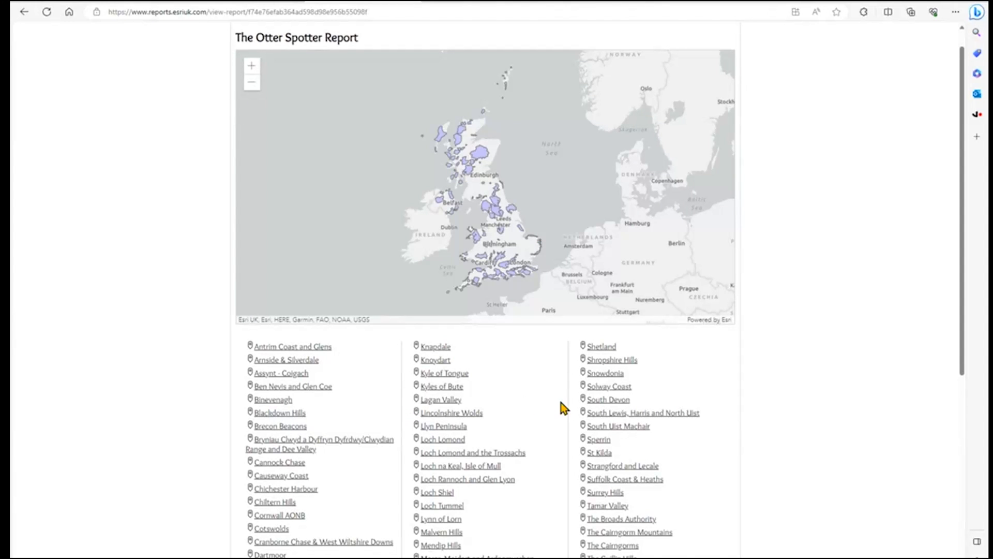
left_click(596, 401)
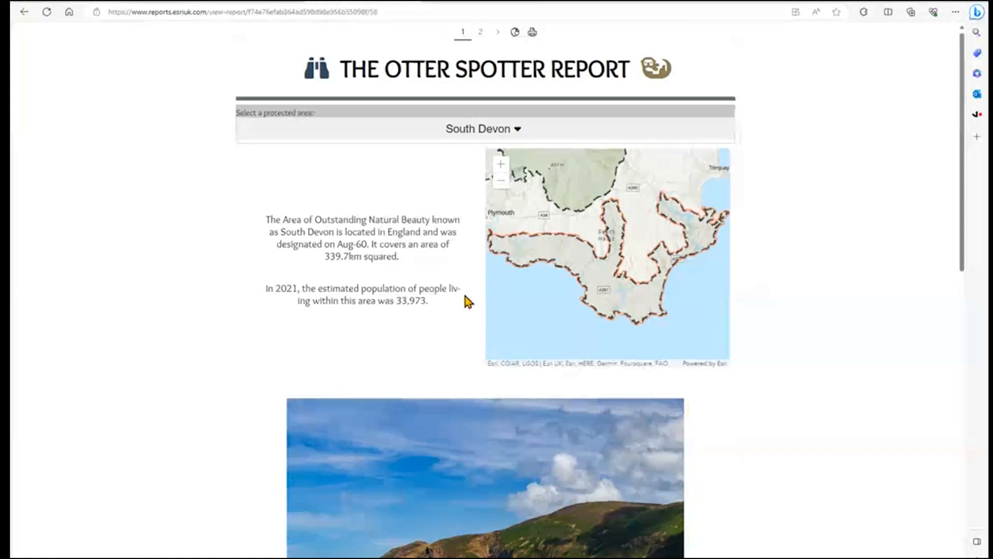
View the M&S Food Market Report for Fife and the East Riding of Yorkshire key facts report as further examples
left_click(473, 1)
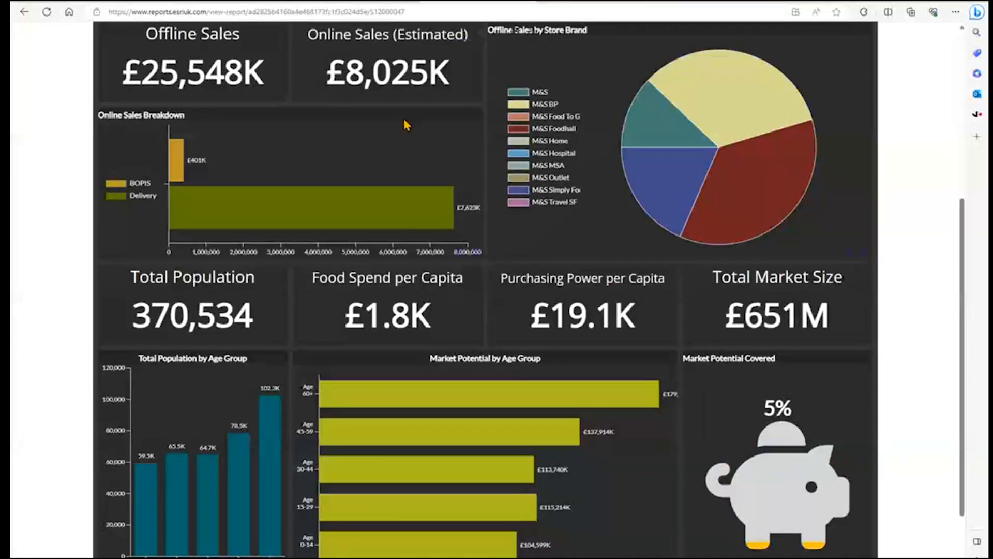
scroll(425, 204, "up", 3)
scroll(428, 202, "up", 3)
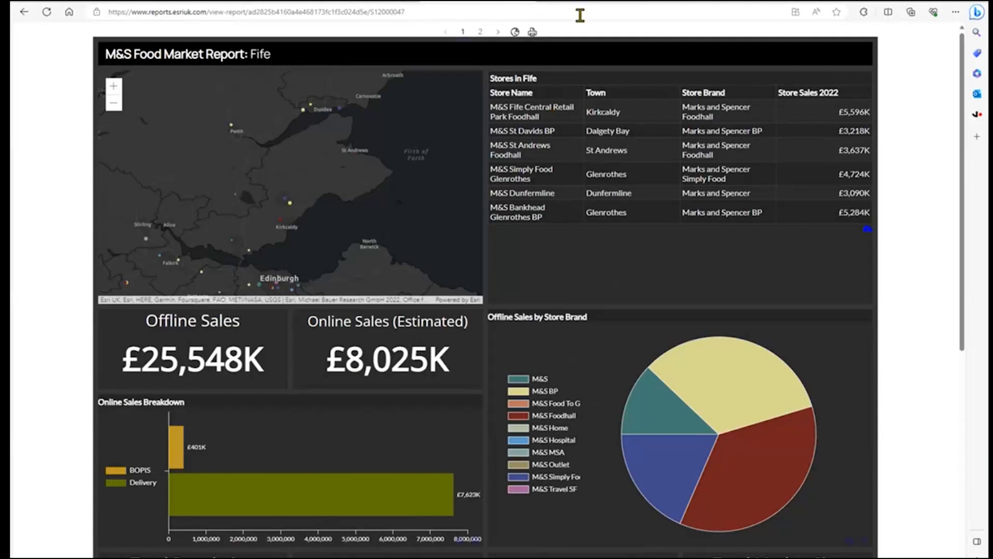
left_click(586, 1)
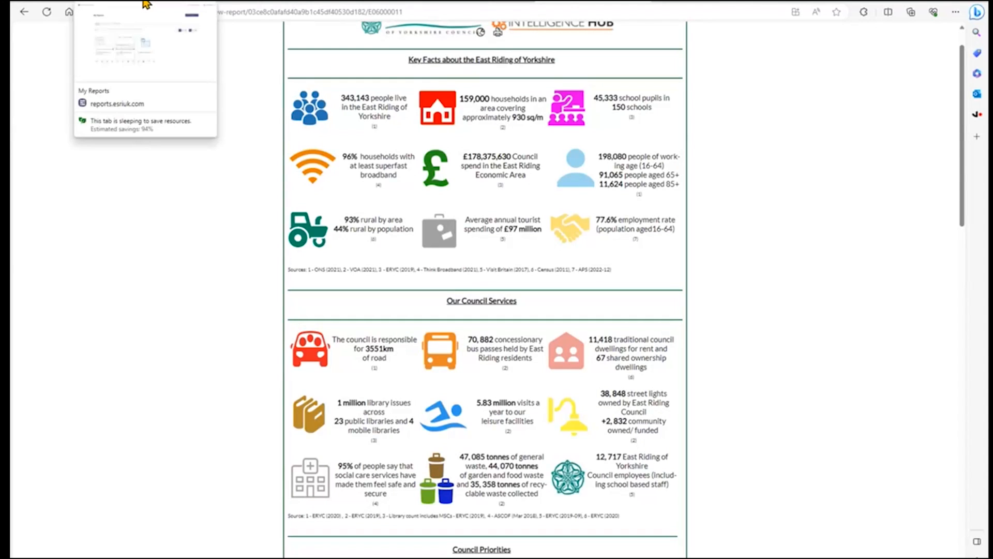
Go to My Reports in Report Builder for ArcGIS and open New RSPB Reserves Report (2023-10-04) for editing
left_click(144, 1)
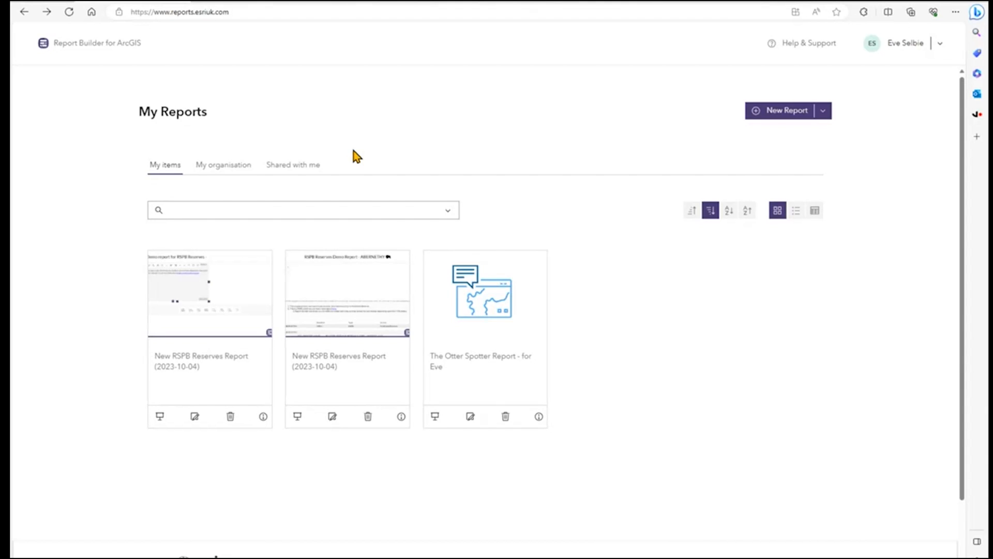
left_click(823, 117)
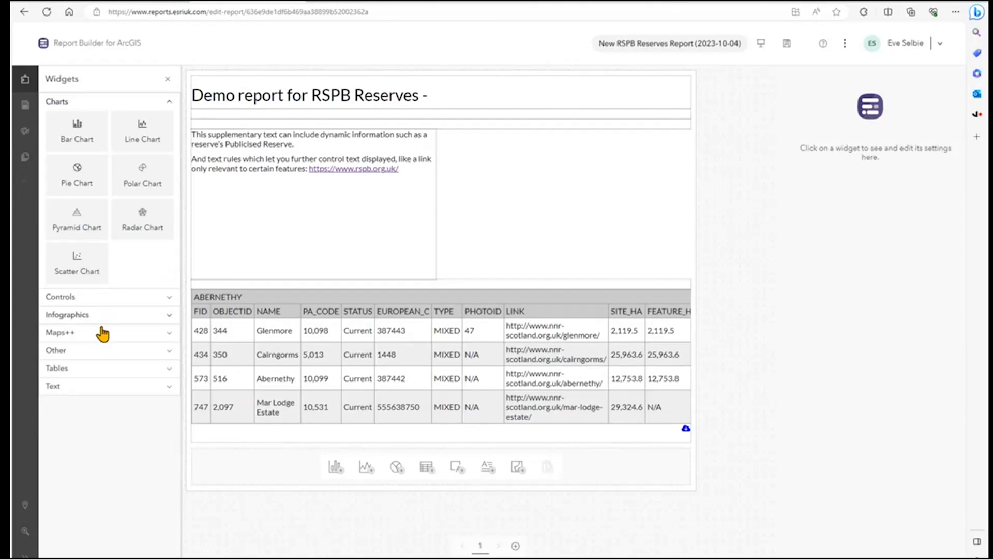
mouse_move(140, 235)
left_mouse_down()
mouse_move(210, 224)
mouse_move(155, 220)
mouse_move(142, 234)
left_mouse_up()
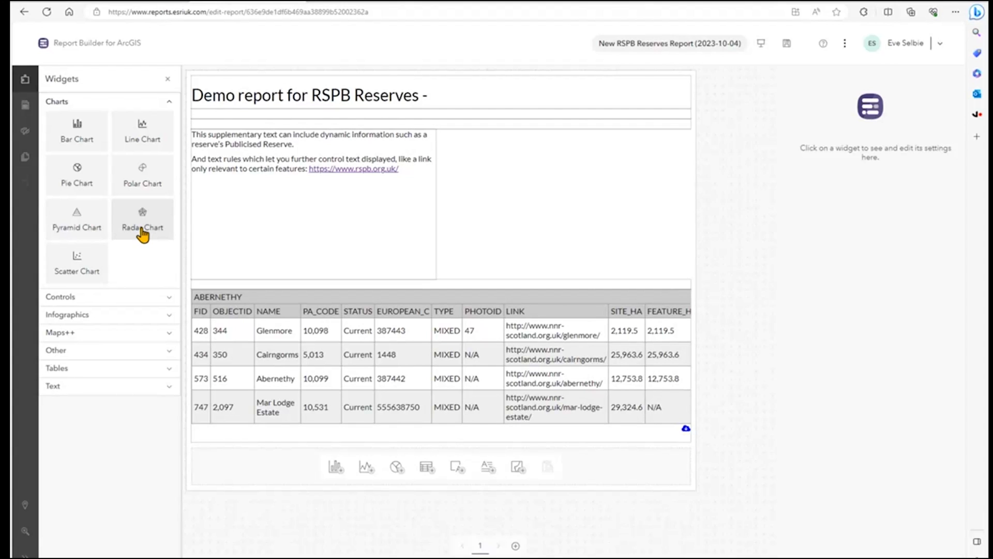
Insert the Feature Name(s) value at the end of the title "Demo report for RSPB Reserves -"
left_click(292, 213)
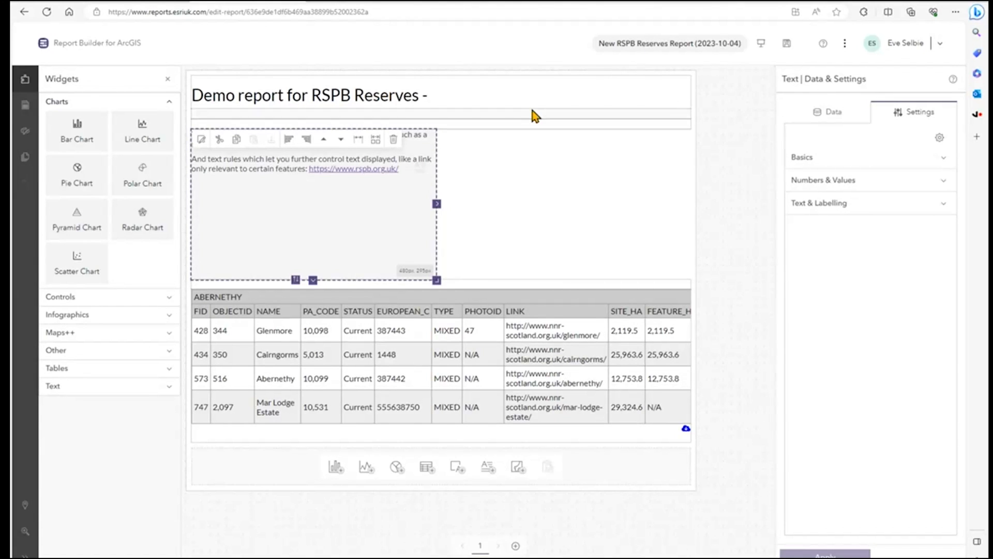
left_click(317, 96)
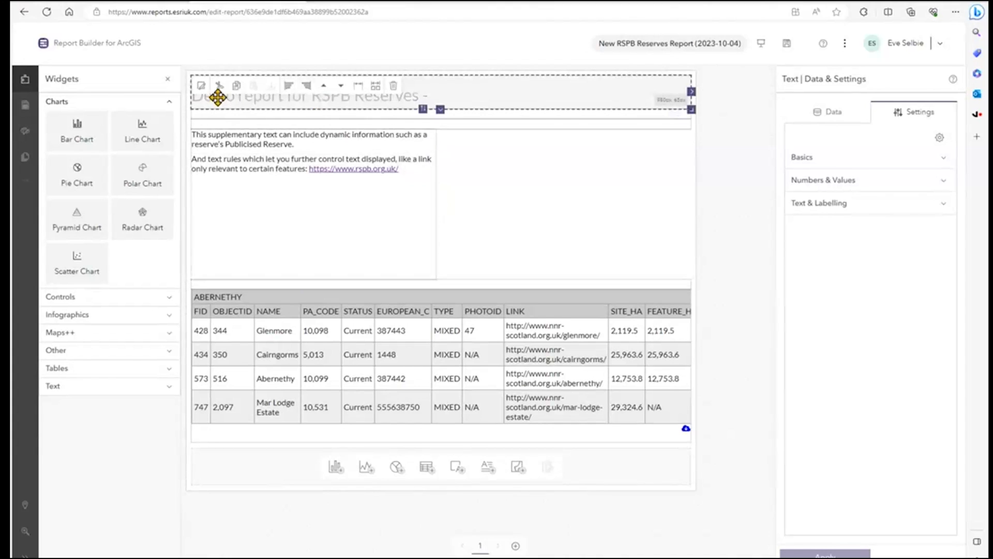
left_click(202, 89)
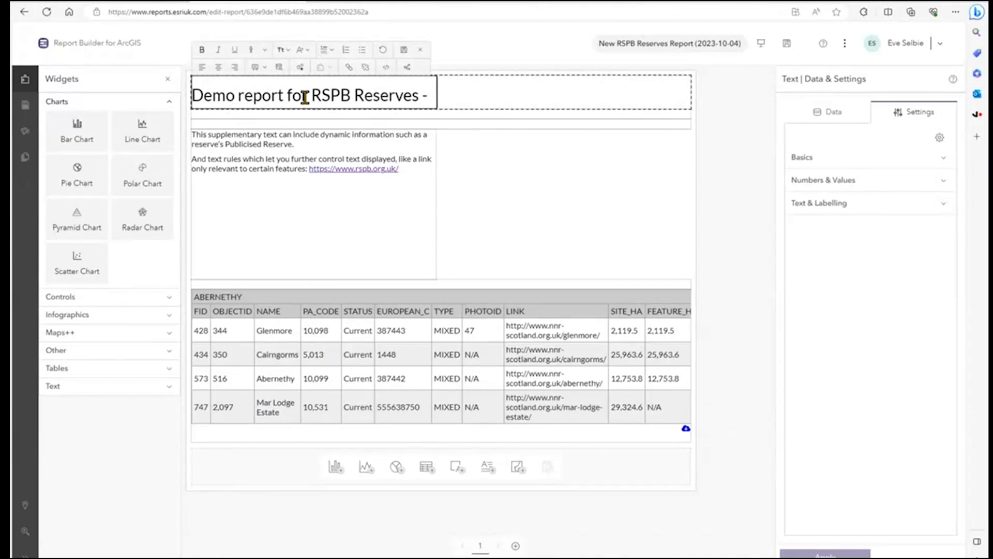
left_click(427, 96)
left_click(266, 67)
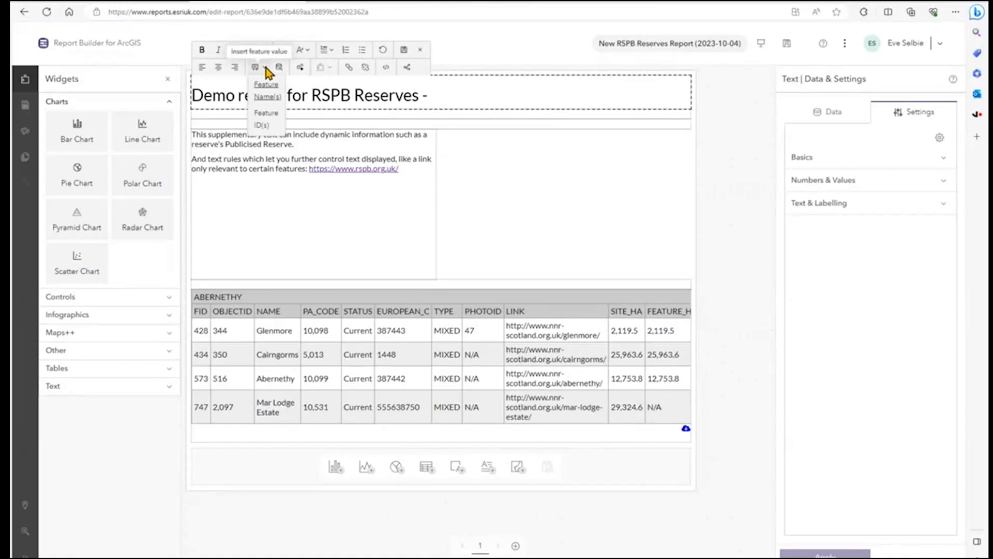
left_click(266, 97)
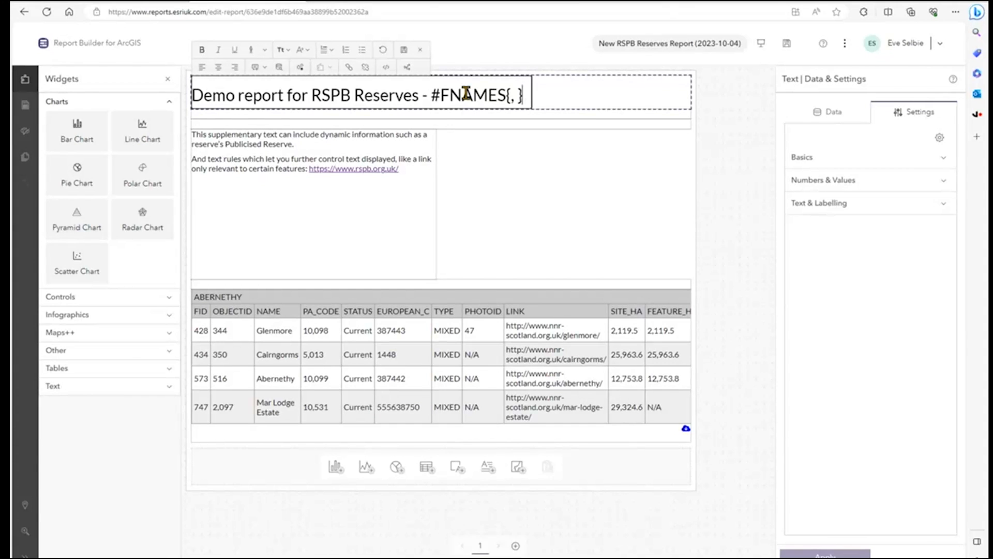
Colour the #FNAMES{, } placeholder in the report title light blue
left_click_drag(431, 95, 523, 96)
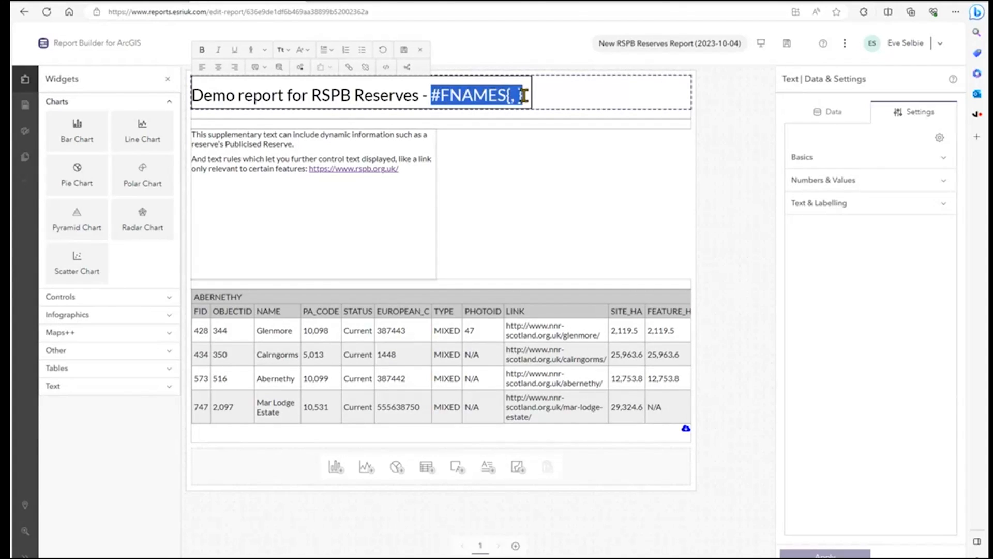
left_click(265, 50)
left_click(310, 82)
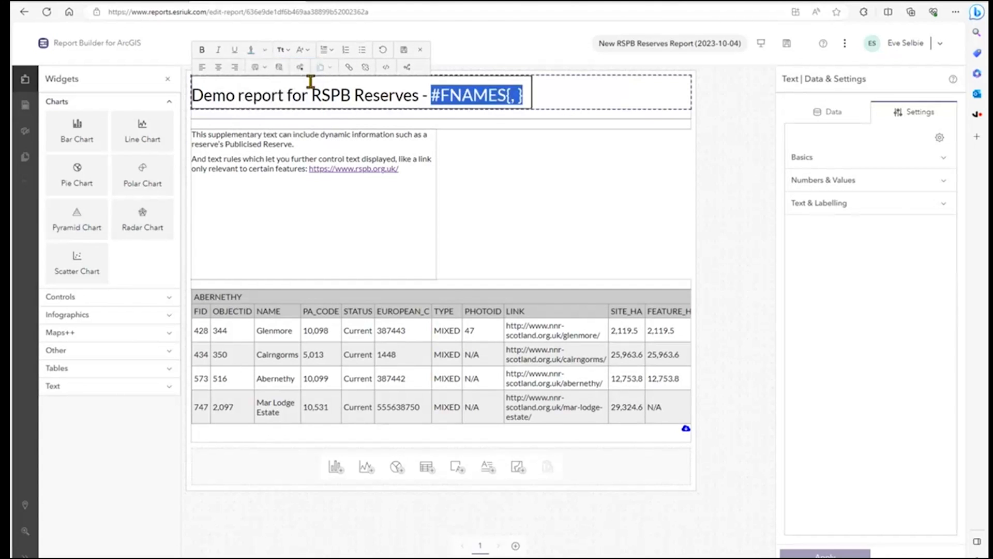
Insert the kiwi-bird icon before the feature name placeholder in the title and save the text
left_click(434, 96)
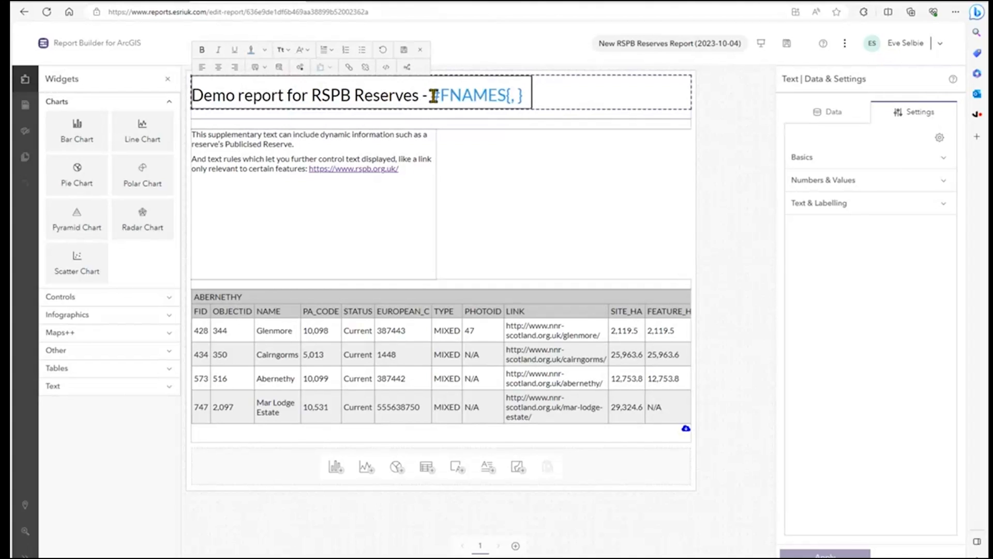
left_click(300, 67)
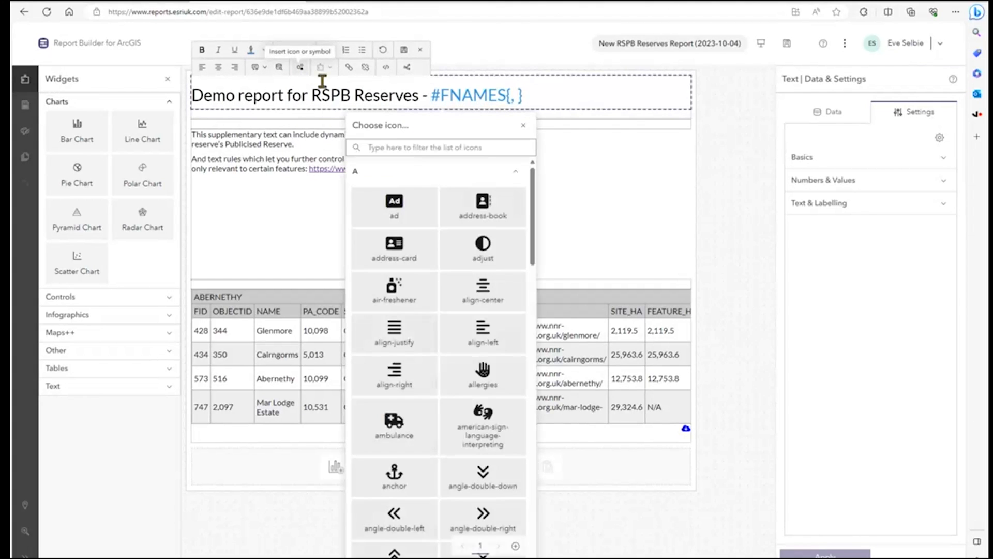
left_click(400, 148)
type("bird")
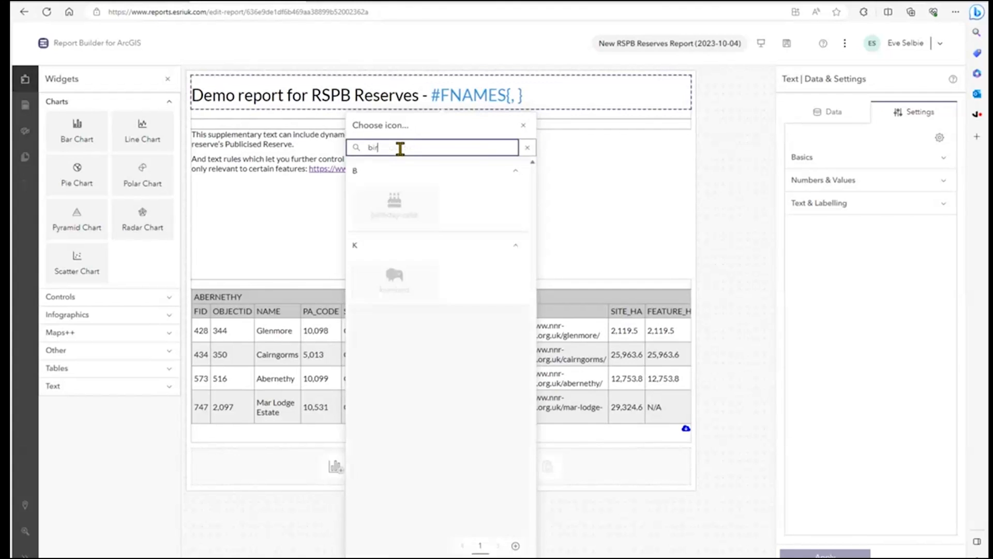
left_click(399, 207)
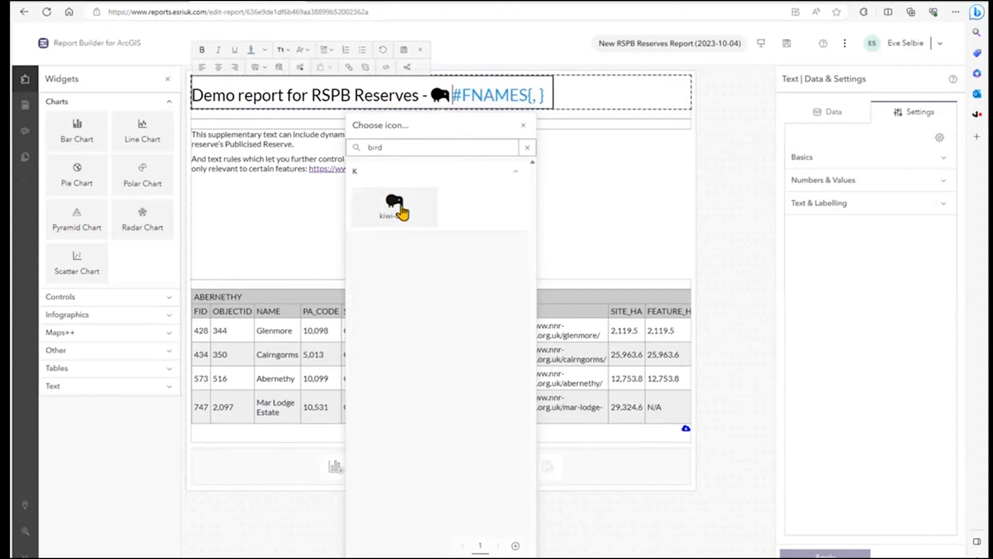
left_click(526, 130)
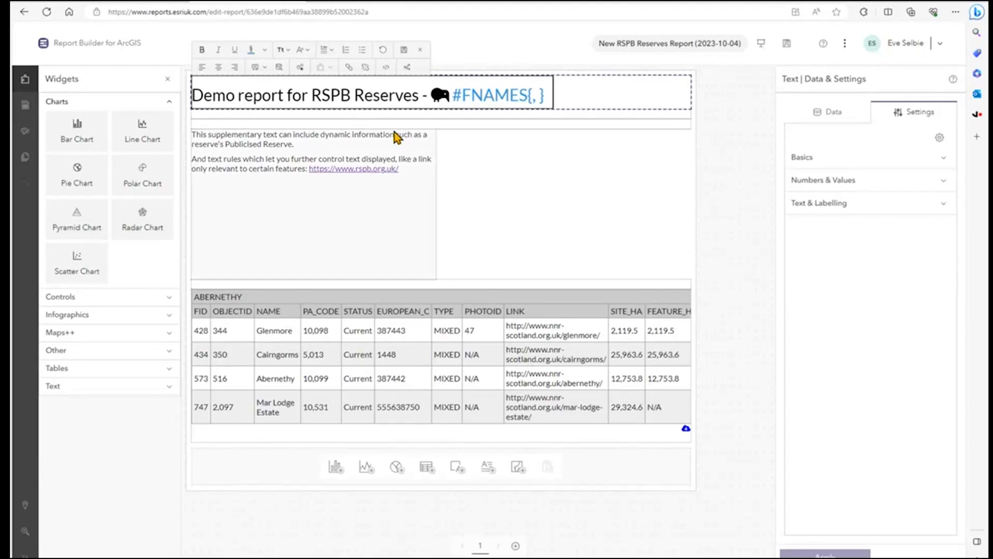
left_click(406, 51)
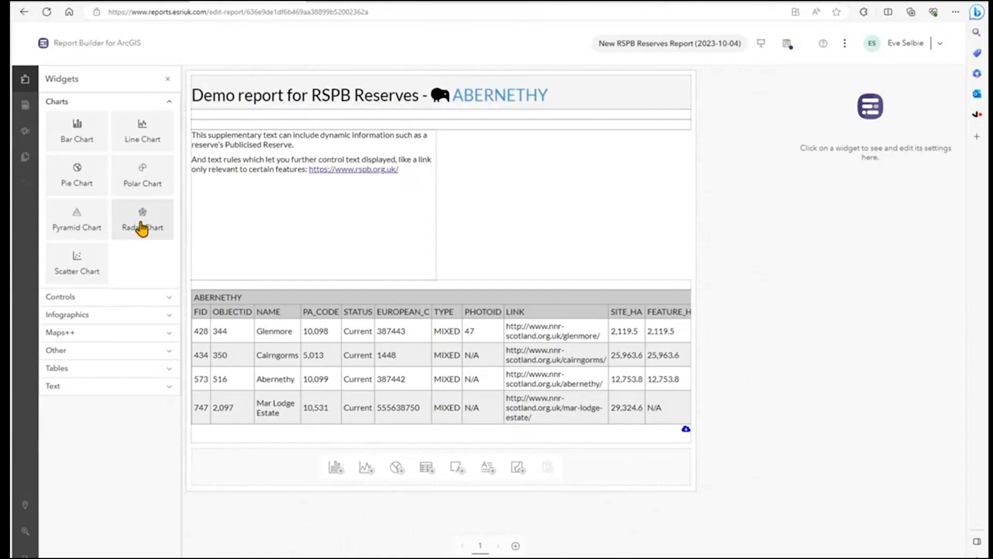
Add a half-width Web Map widget beside the supplementary text and enable Zoom to active feature for it
left_click(109, 338)
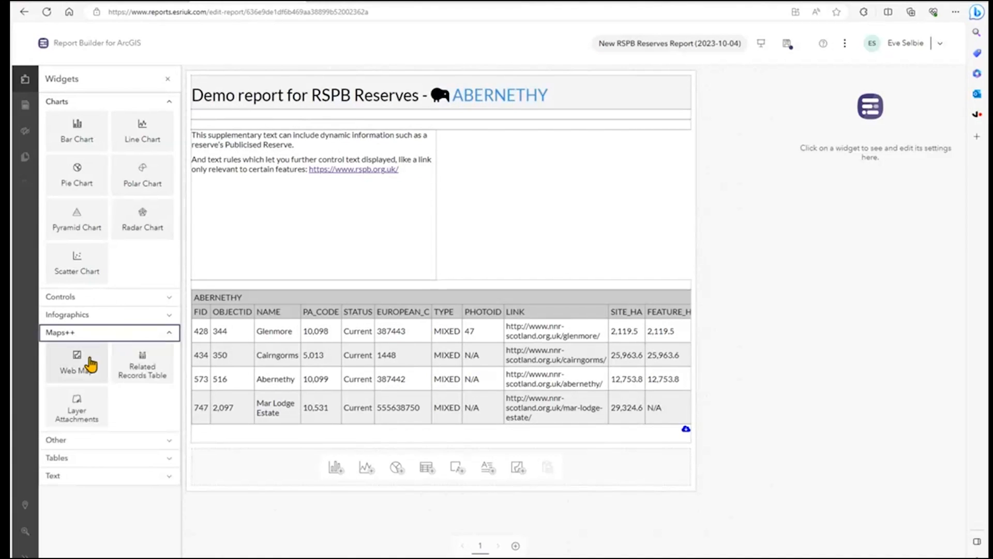
left_click_drag(90, 365, 550, 203)
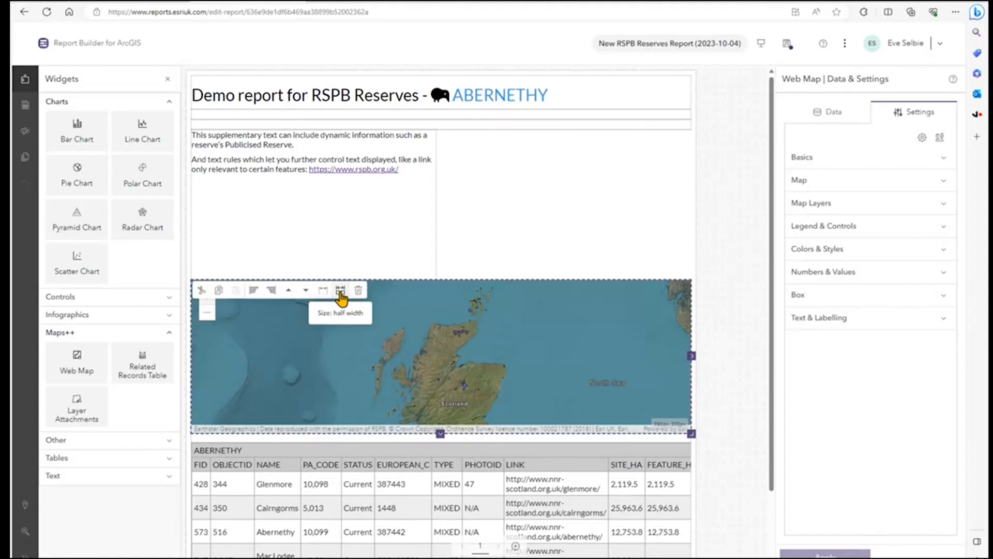
left_click(340, 291)
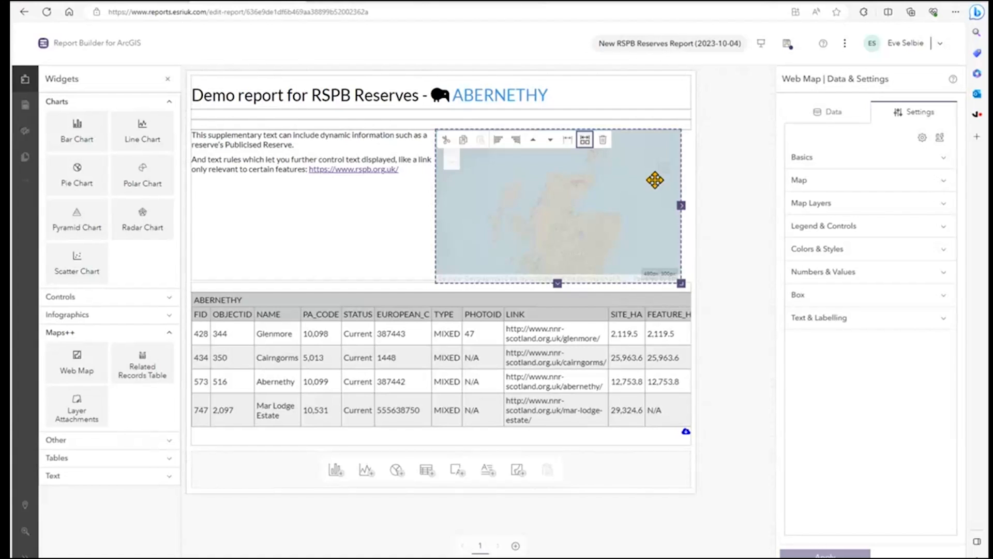
left_click(829, 181)
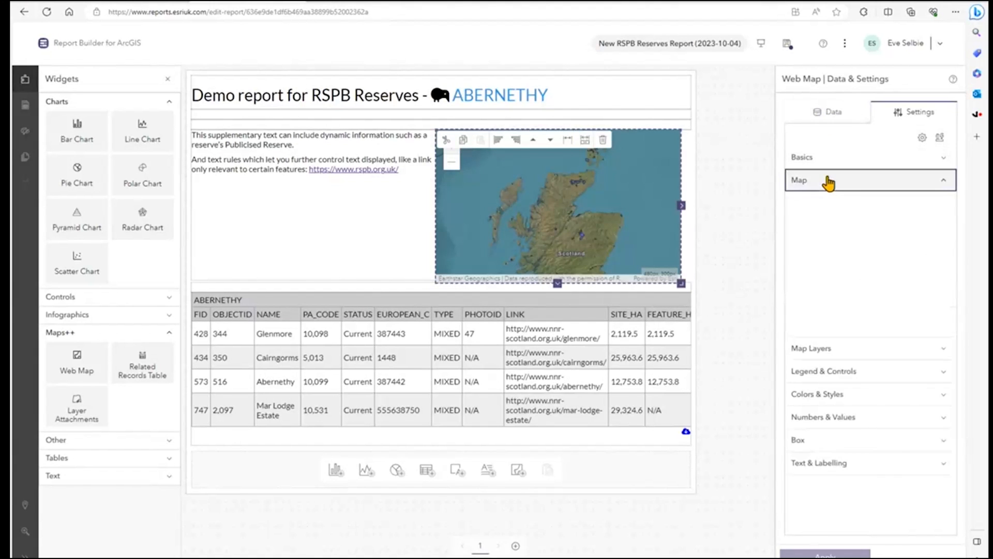
left_click(797, 217)
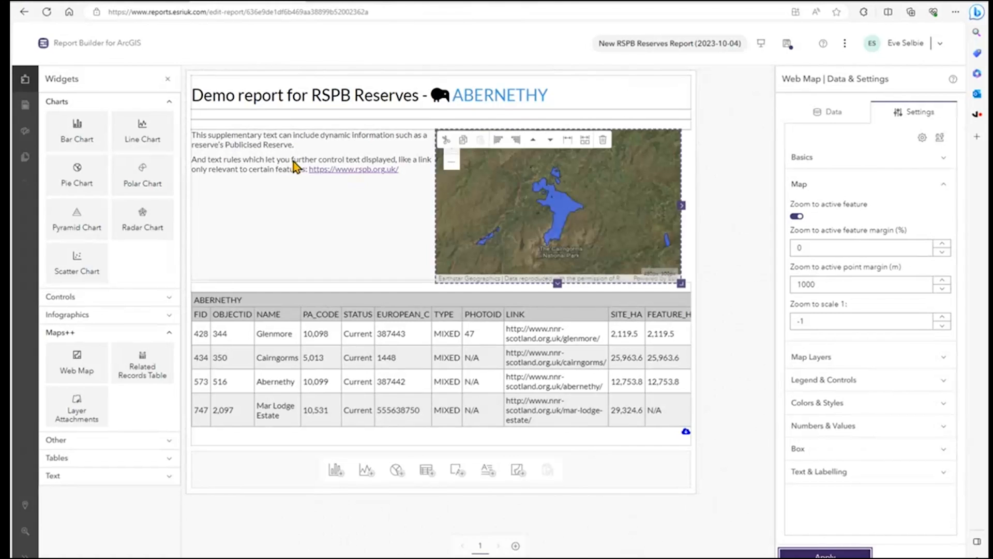
Review the supplementary text's rules: the Access placeholder and RSPB_Reserve_Boundaries_20230927v2 indicator values under Default, and the condition of Rule #1
left_click(269, 161)
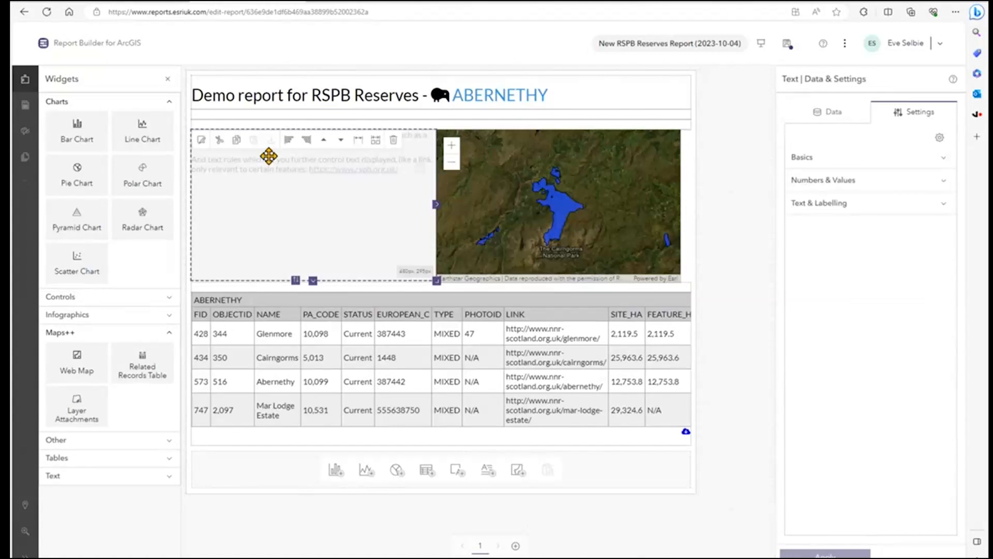
left_click(201, 140)
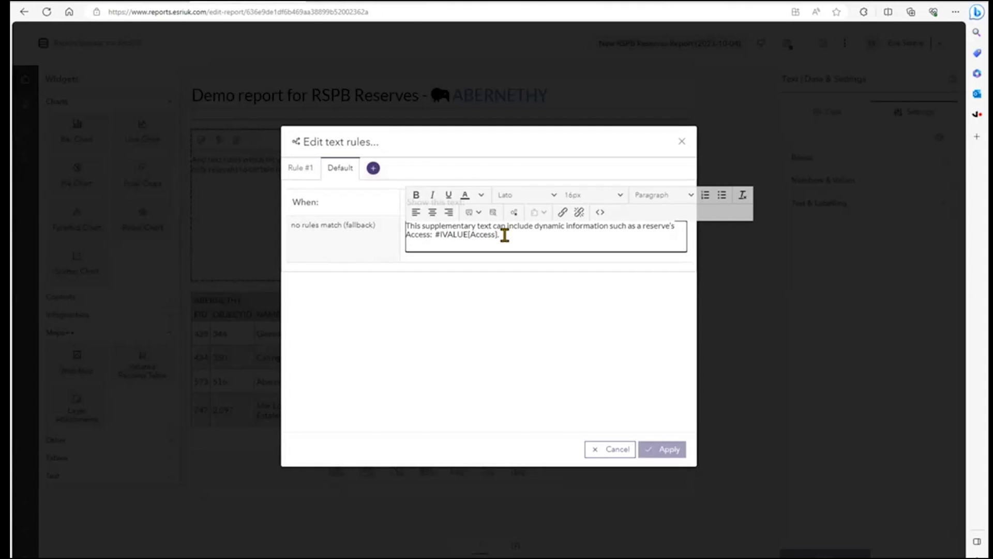
left_click_drag(505, 235, 436, 236)
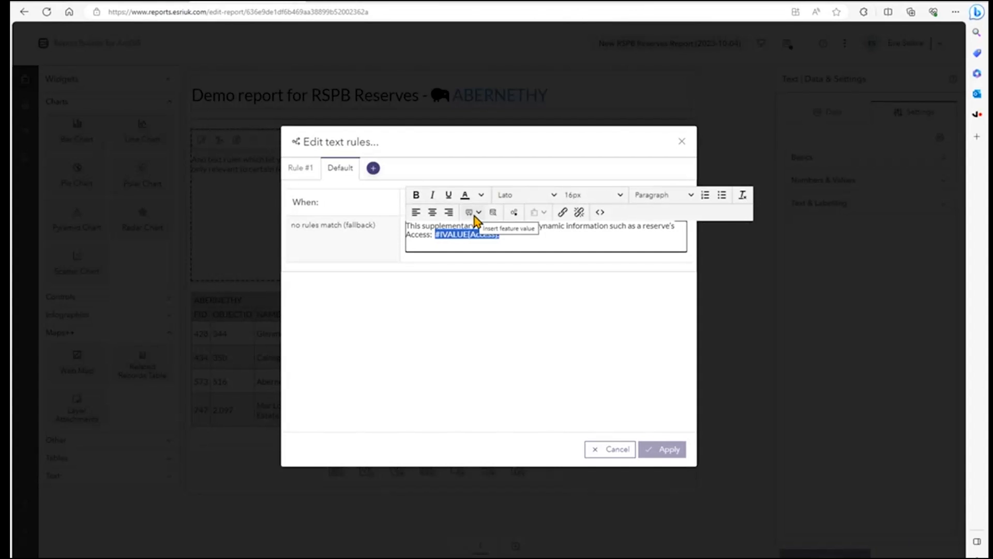
left_click(493, 214)
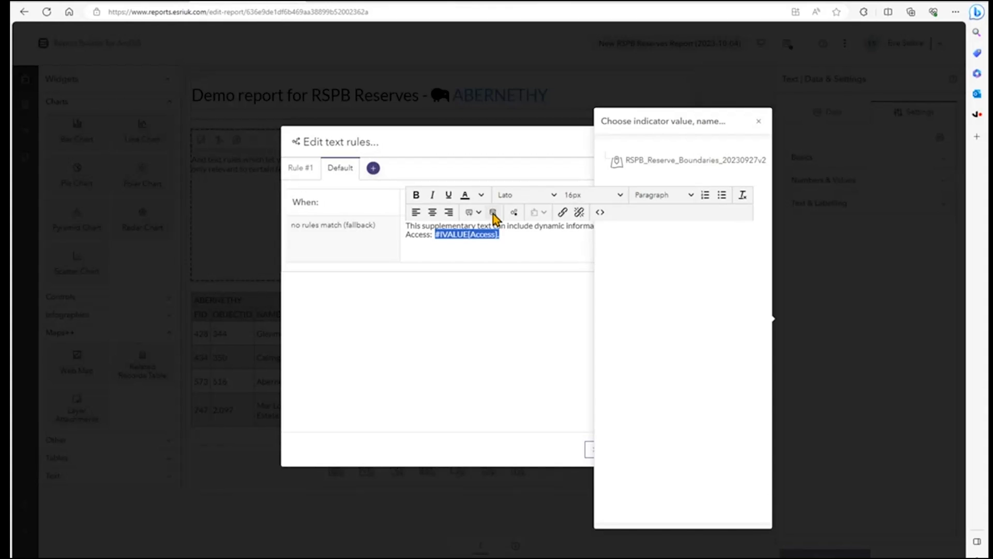
left_click(662, 165)
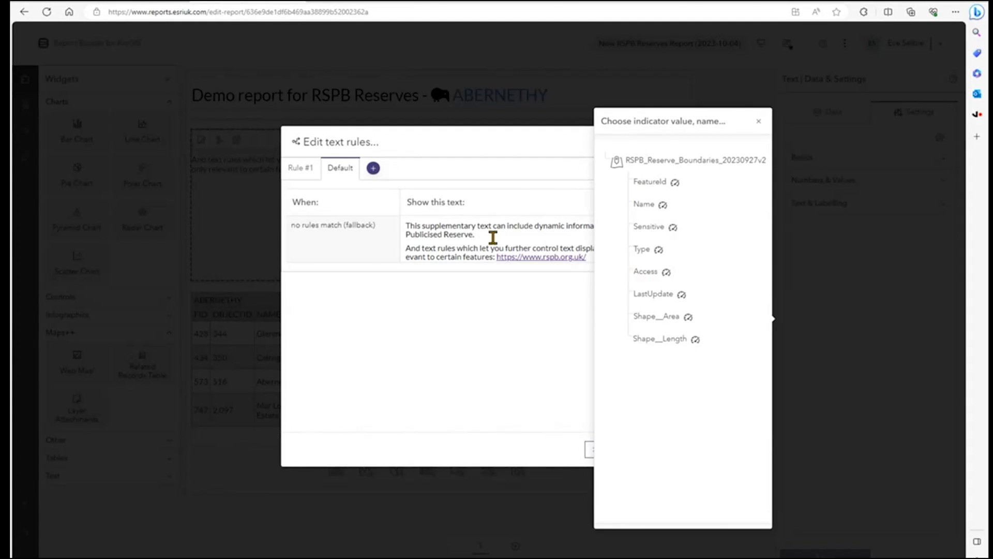
left_click(305, 173)
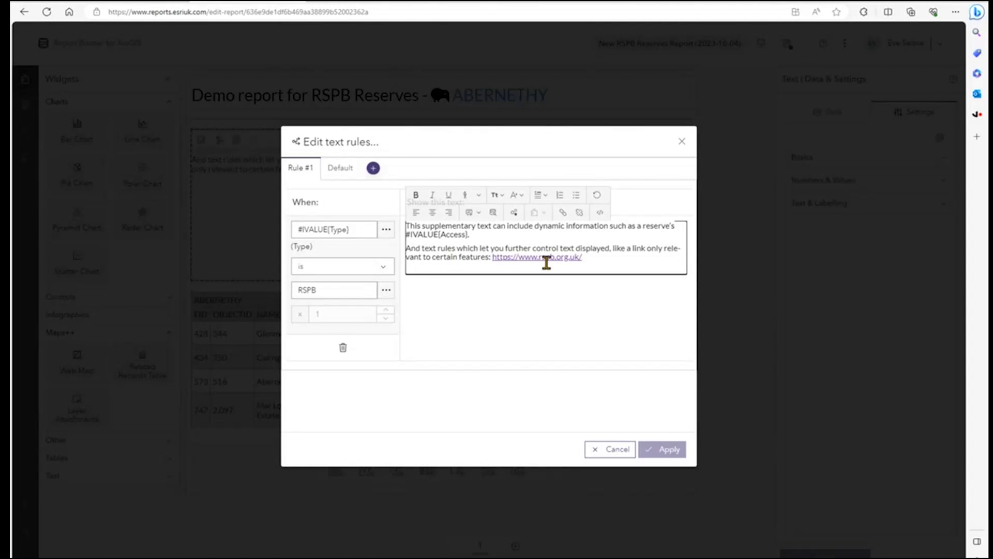
left_click(682, 142)
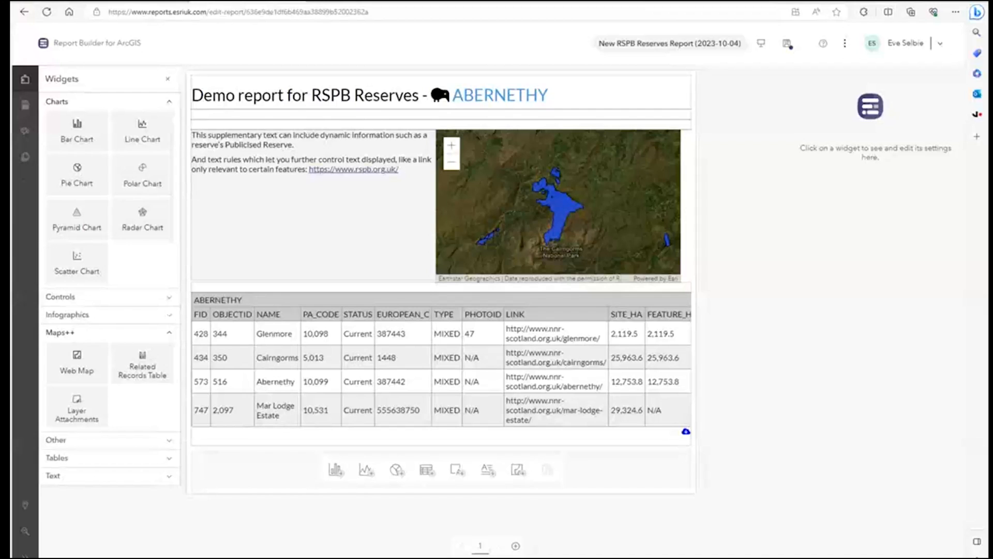
Add a Data Table below the related records table showing LastUpdate, Access, Type and Sensitive, without Shape__Area and Shape__Length
left_click(423, 478)
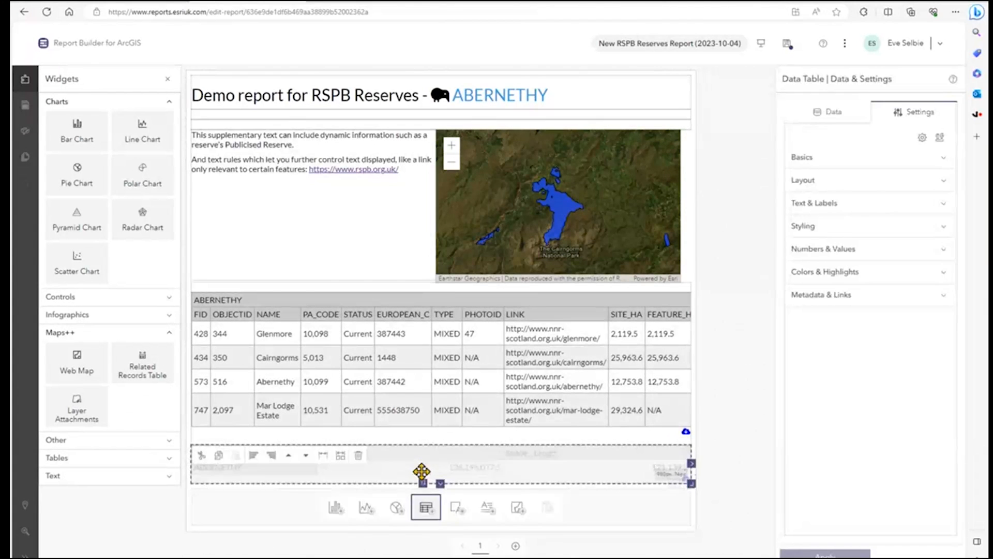
left_click(826, 114)
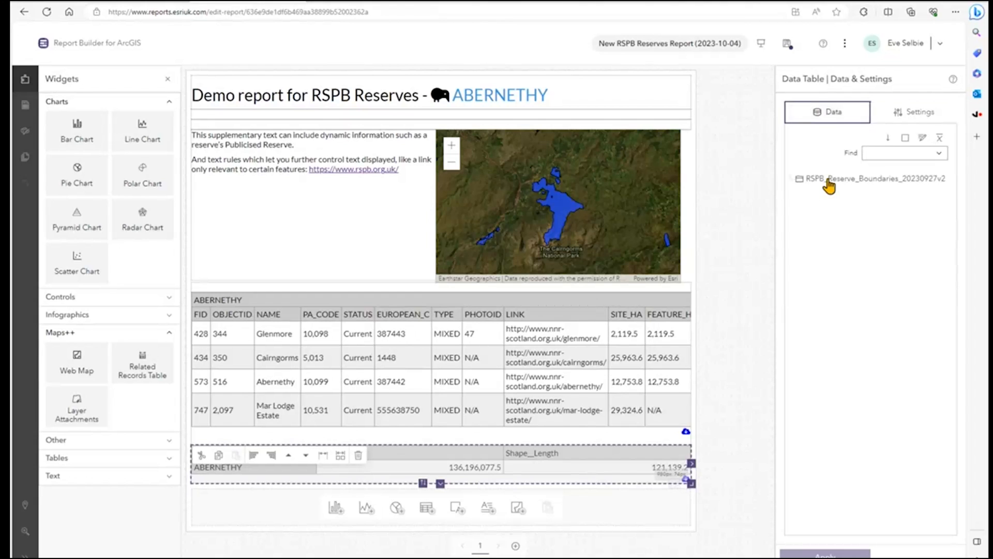
left_click(829, 181)
left_click(810, 365)
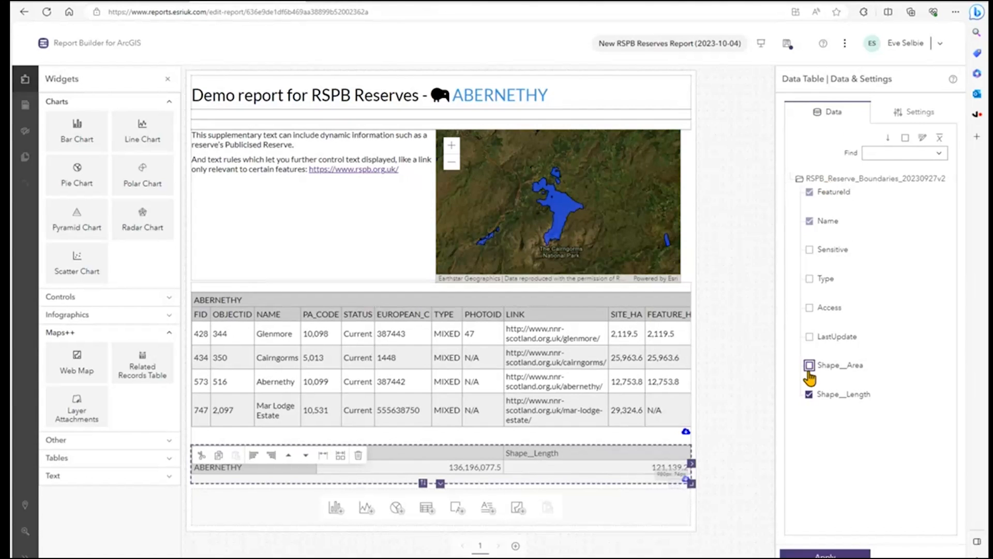
left_click(809, 395)
left_click(811, 338)
left_click(810, 309)
left_click(809, 279)
left_click(810, 250)
left_click(825, 554)
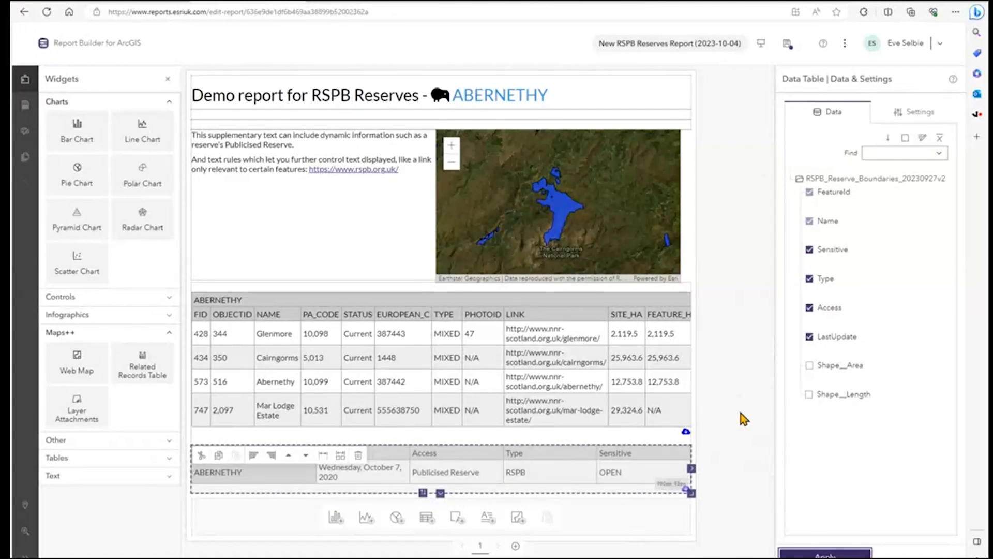
Examine the related records table's Query & Lookups settings and the items in My items available as its query layer
right_click(475, 342)
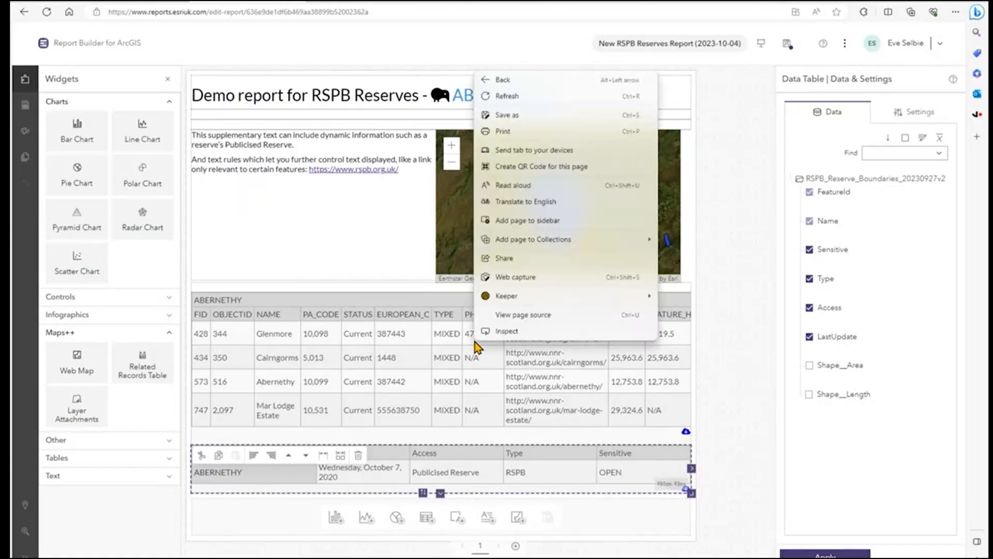
left_click(431, 344)
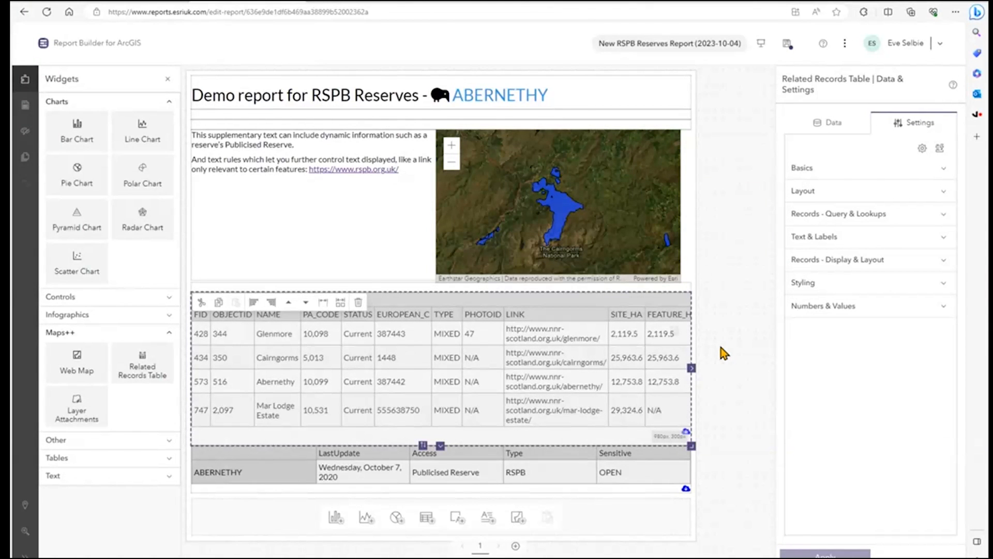
left_click(835, 217)
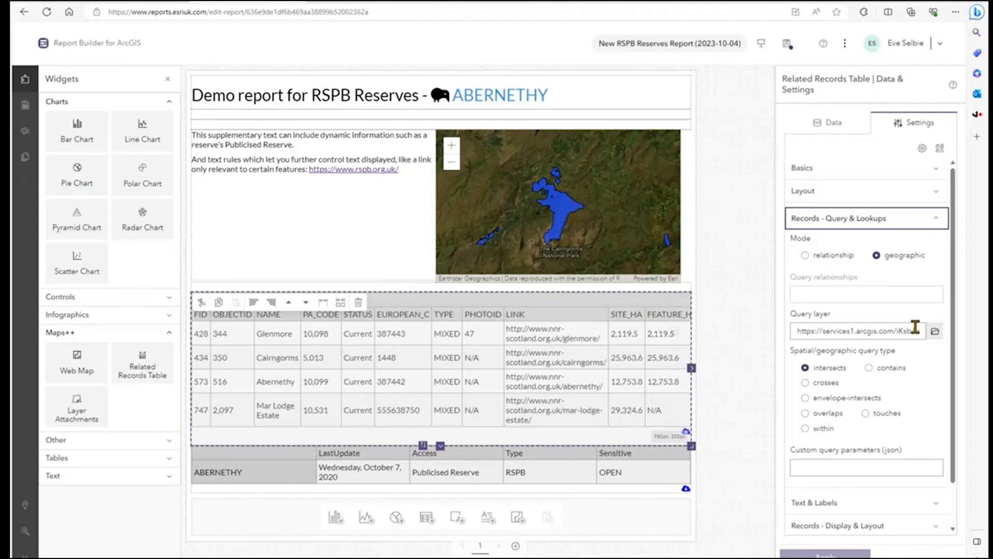
left_click(935, 330)
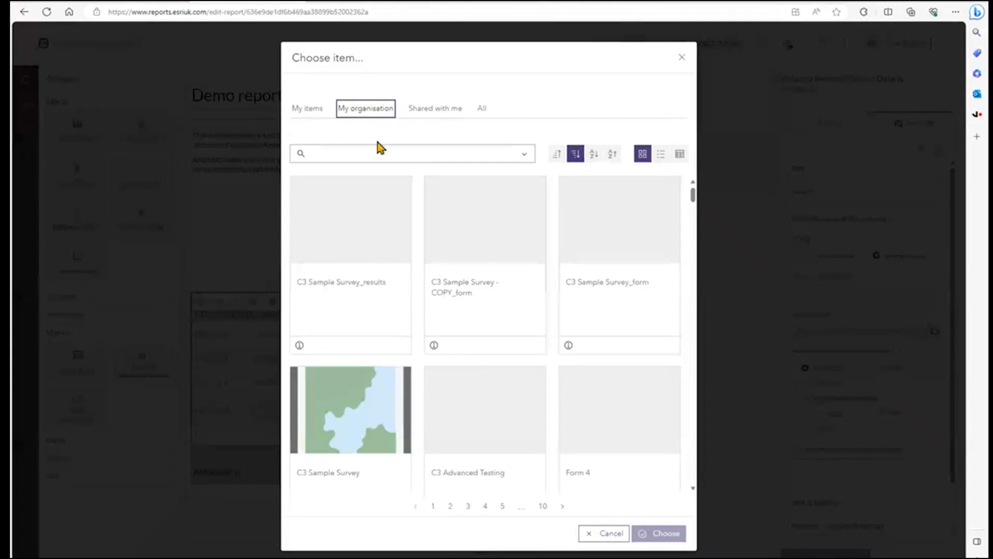
left_click(318, 108)
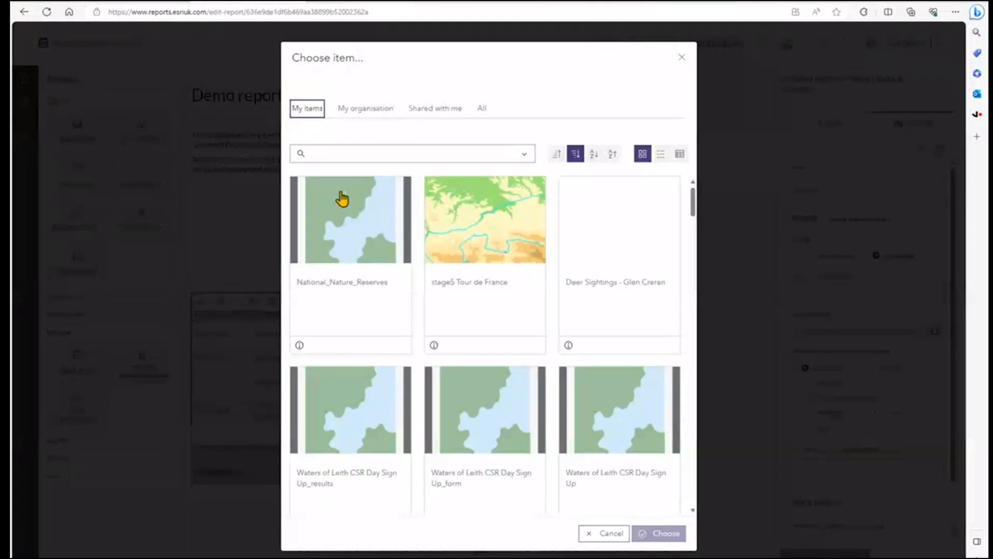
left_click(681, 56)
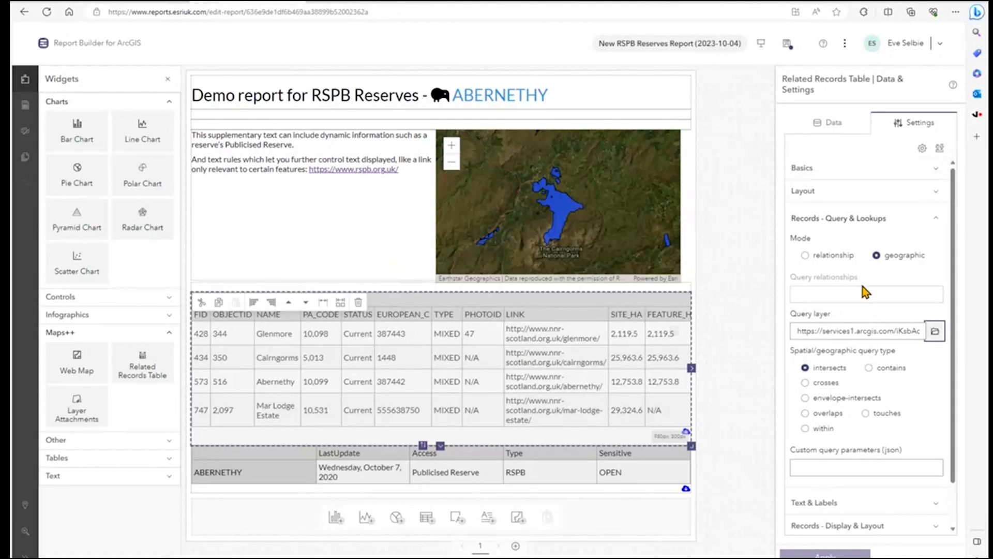
scroll(862, 285, "down", 1)
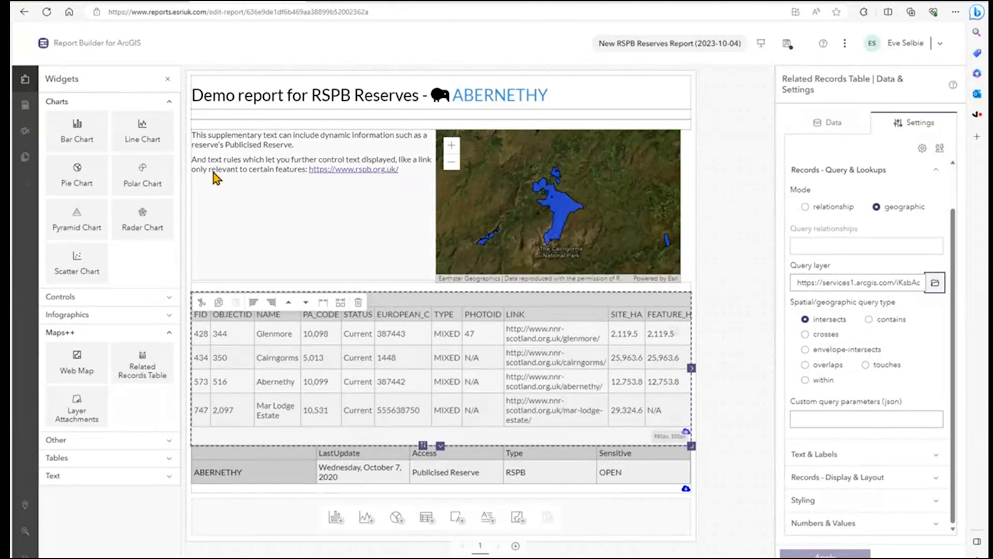
View the report's styling options for colours, including the page background, and close them
left_click(24, 137)
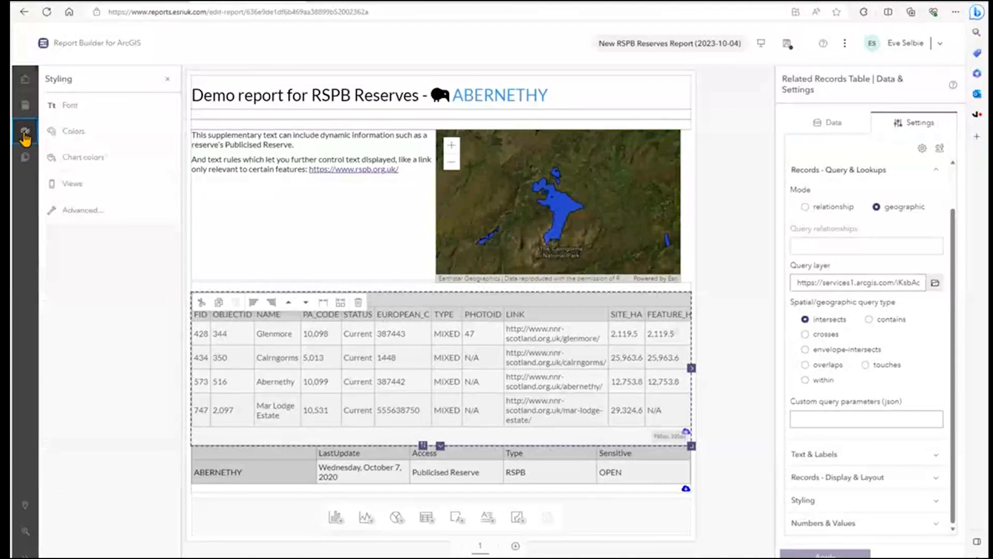
left_click(78, 134)
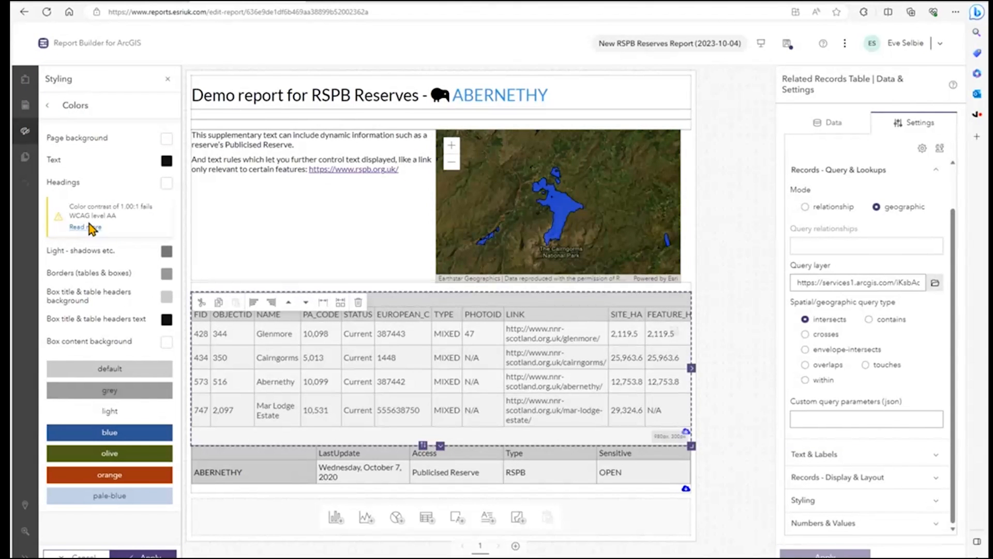
left_click(167, 138)
mouse_move(53, 147)
left_mouse_down()
mouse_move(148, 146)
mouse_move(49, 147)
left_mouse_up()
left_click(67, 135)
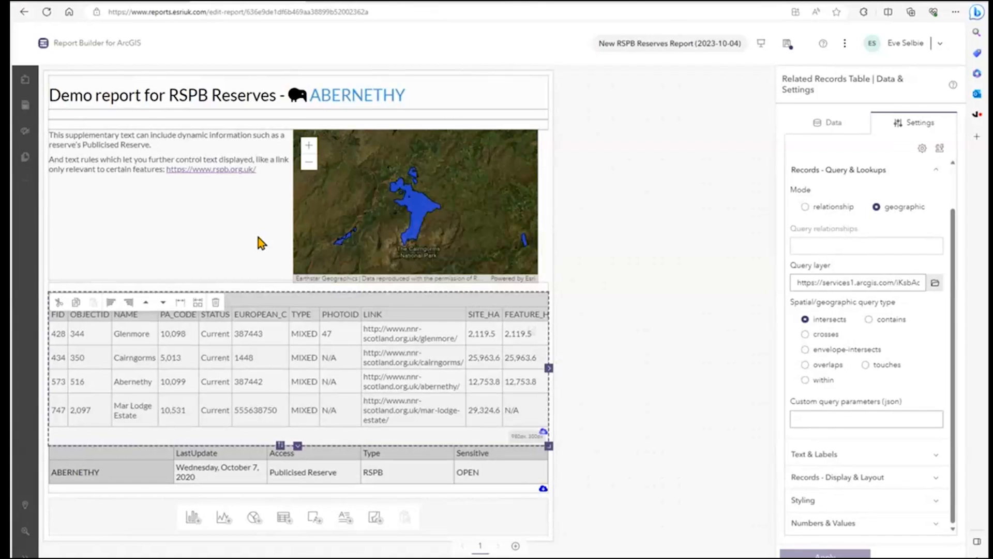
Switch to the New Local Plan Review StoryMap and read its introduction and the What is the Local Plan? section
left_click(784, 2)
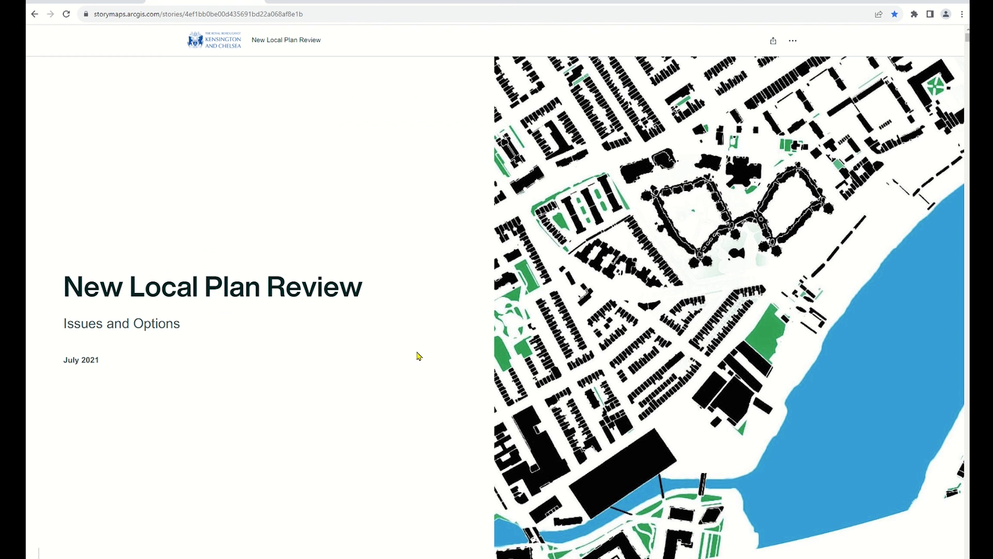
scroll(413, 358, "down", 5)
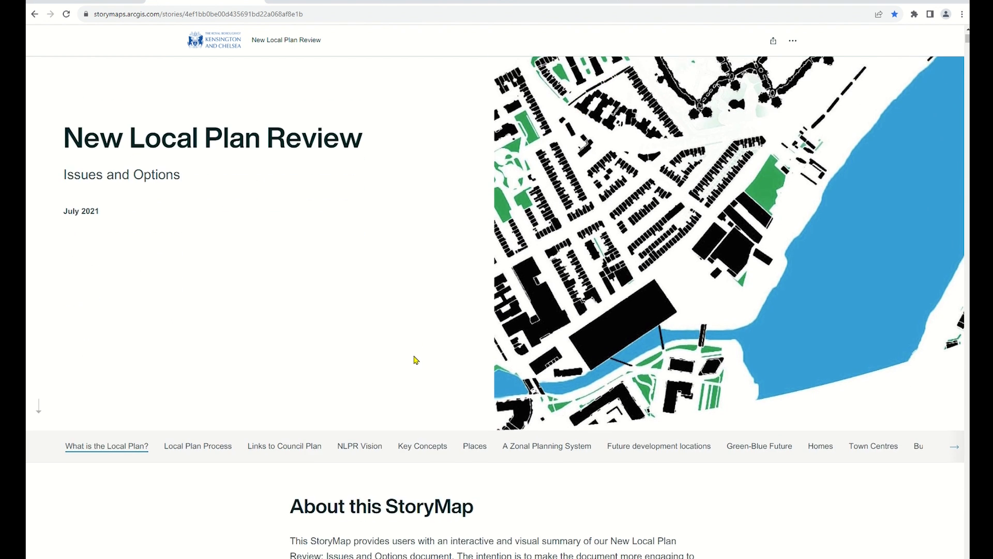
scroll(423, 356, "down", 4)
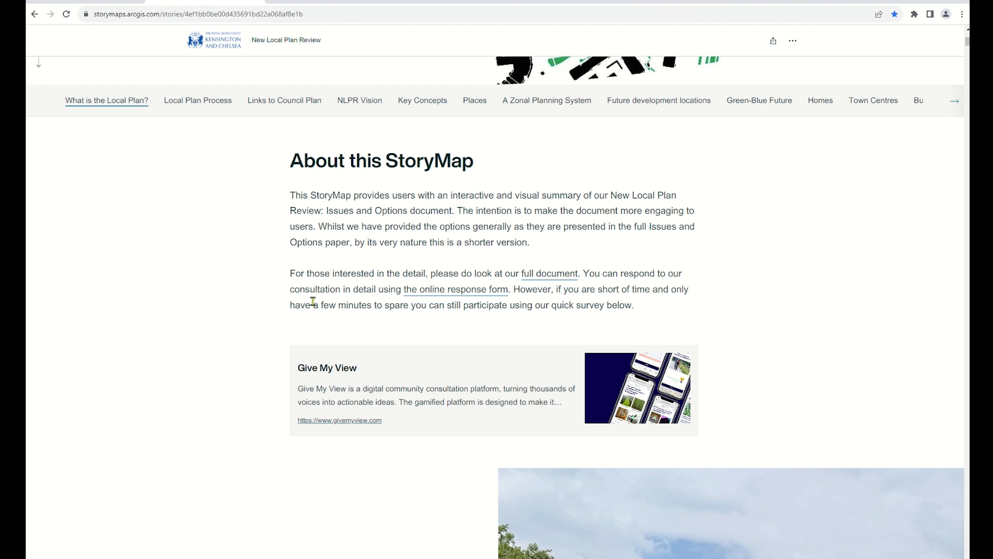
scroll(227, 367, "down", 5)
scroll(450, 417, "down", 5)
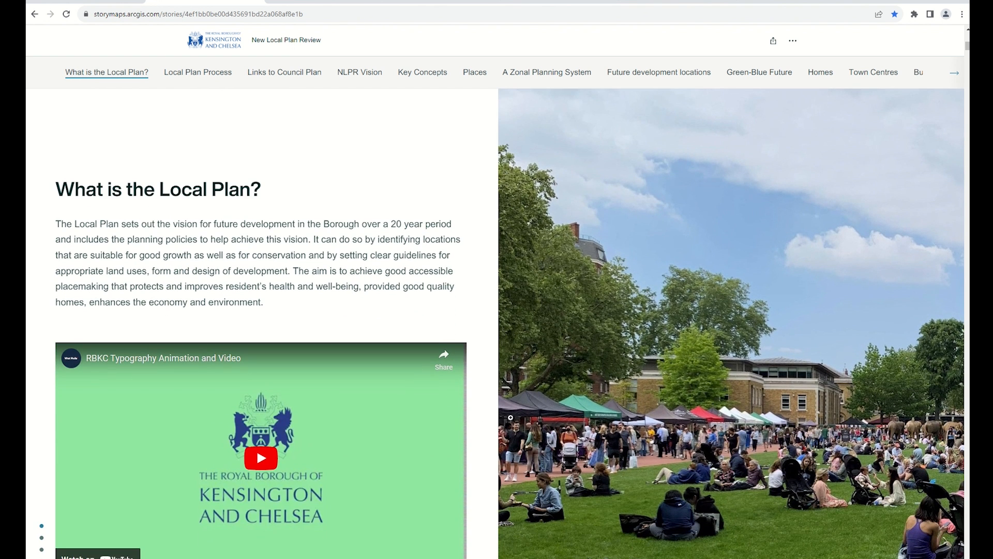
scroll(440, 439, "down", 1)
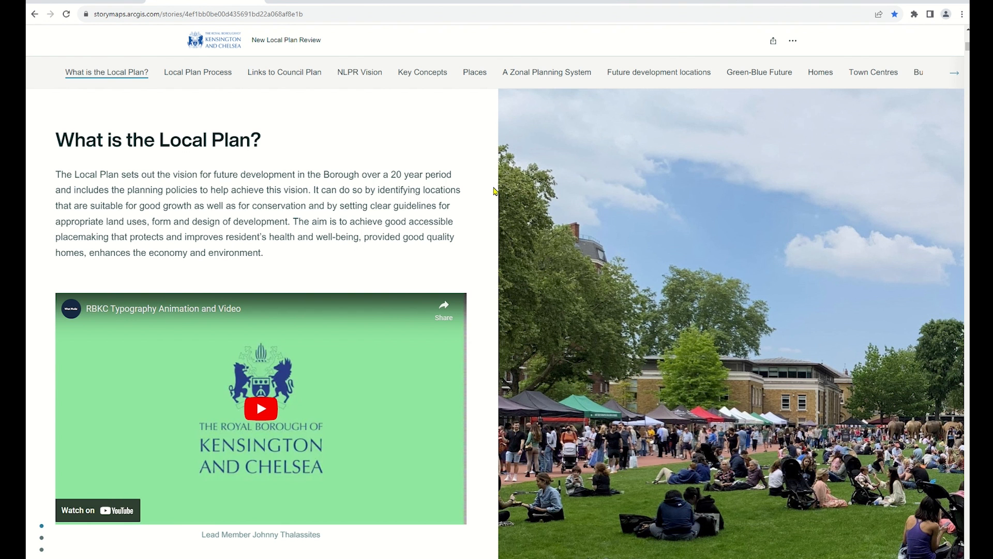
Examine the Places section of the New Local Plan Review story, including the growth areas map and the numbered site allocation map tour
left_click(475, 73)
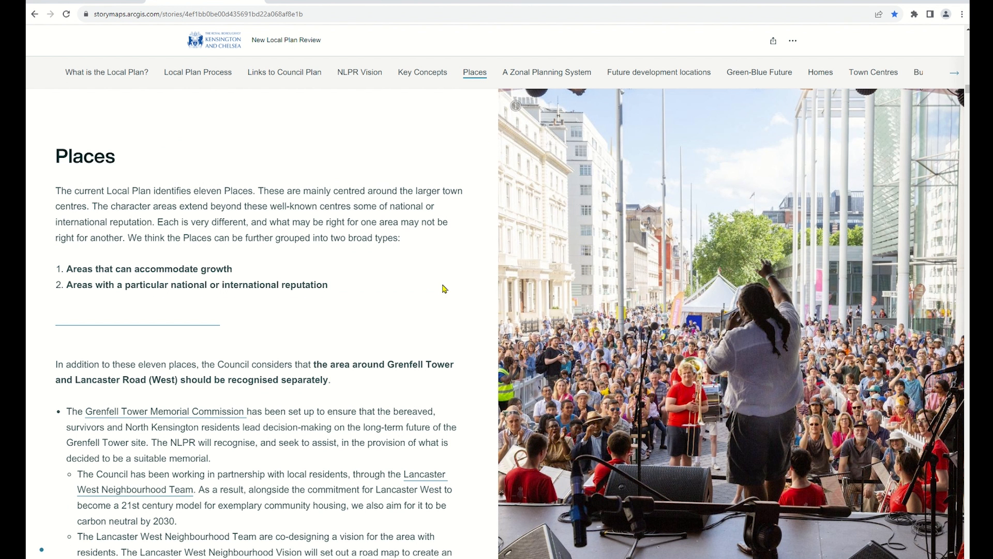
scroll(487, 370, "down", 6)
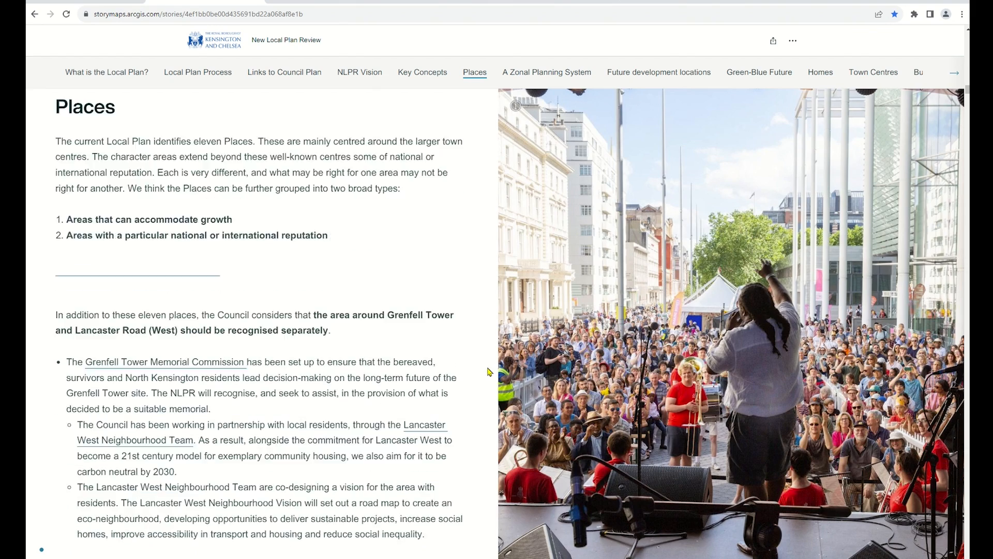
scroll(486, 372, "down", 10)
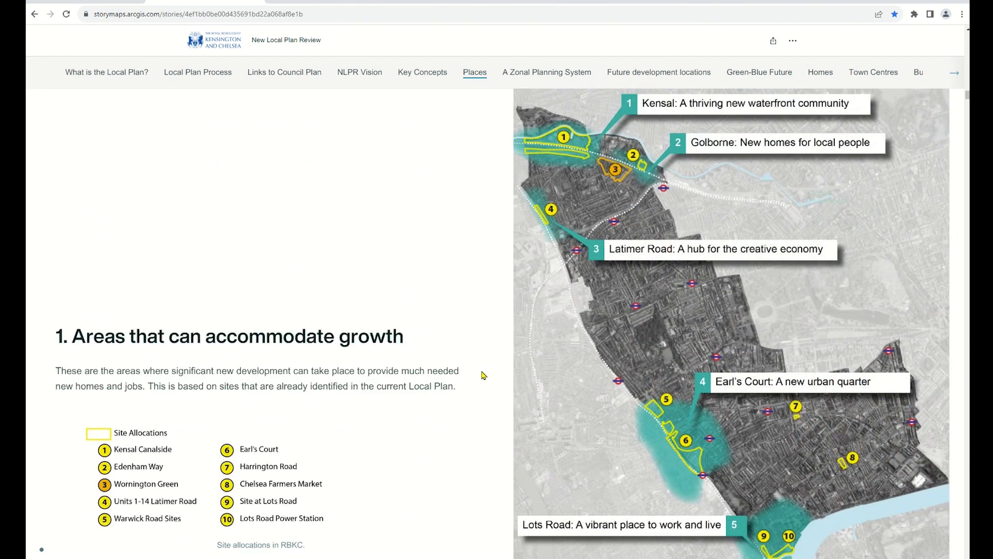
scroll(485, 379, "down", 10)
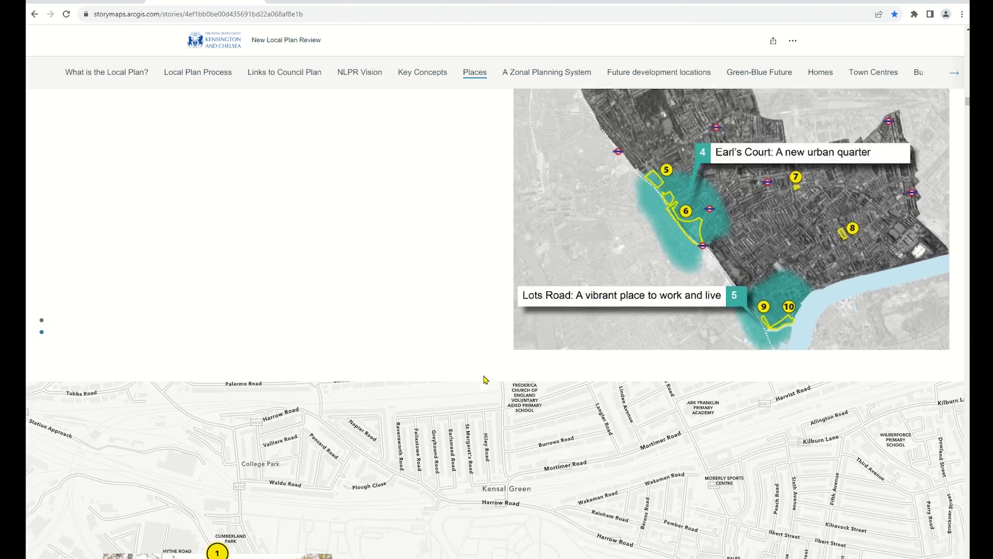
scroll(485, 379, "down", 6)
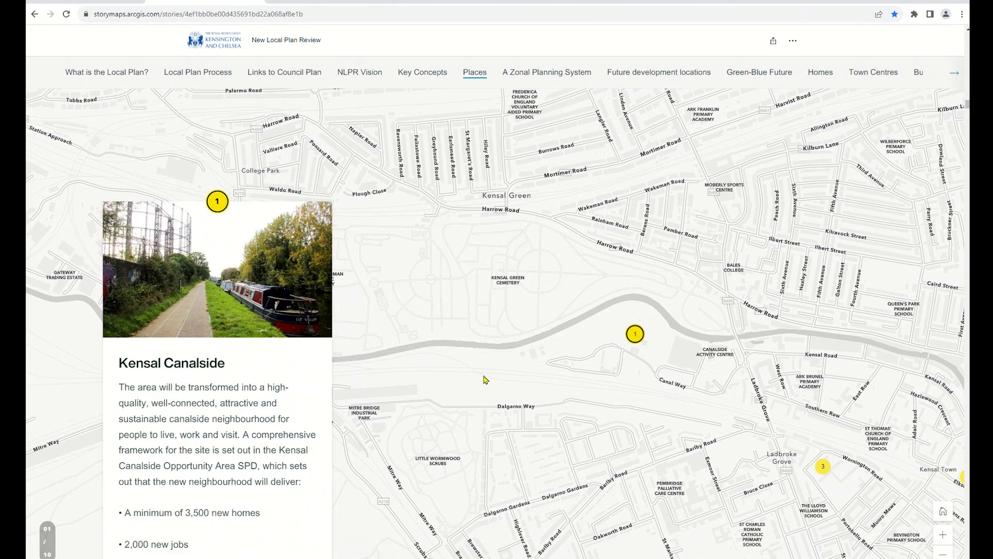
scroll(485, 379, "down", 6)
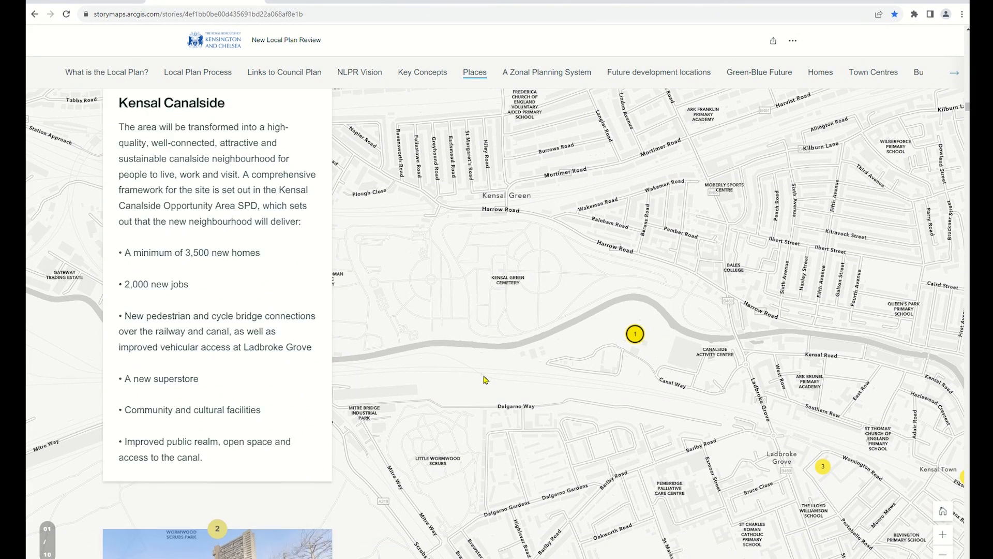
scroll(485, 379, "down", 5)
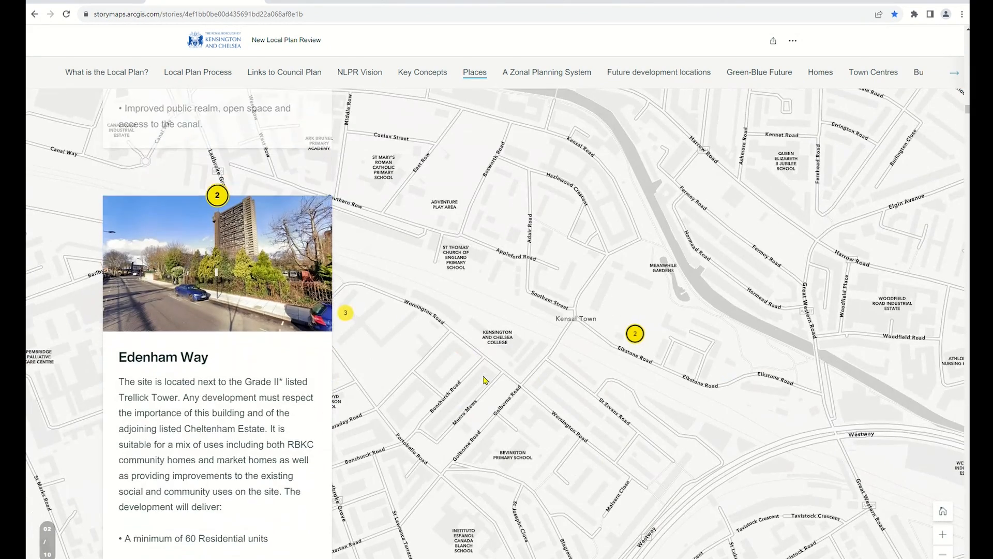
scroll(485, 380, "down", 6)
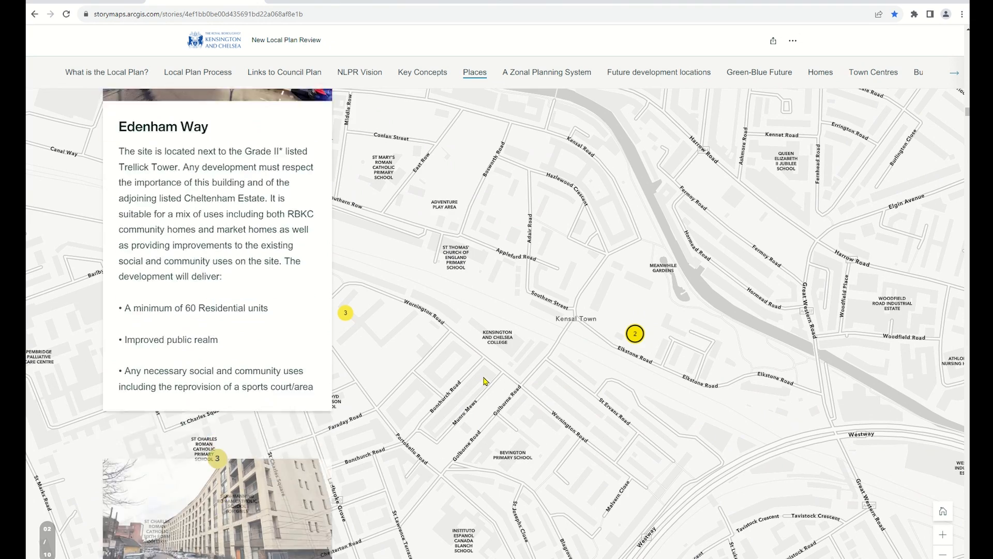
scroll(485, 383, "down", 5)
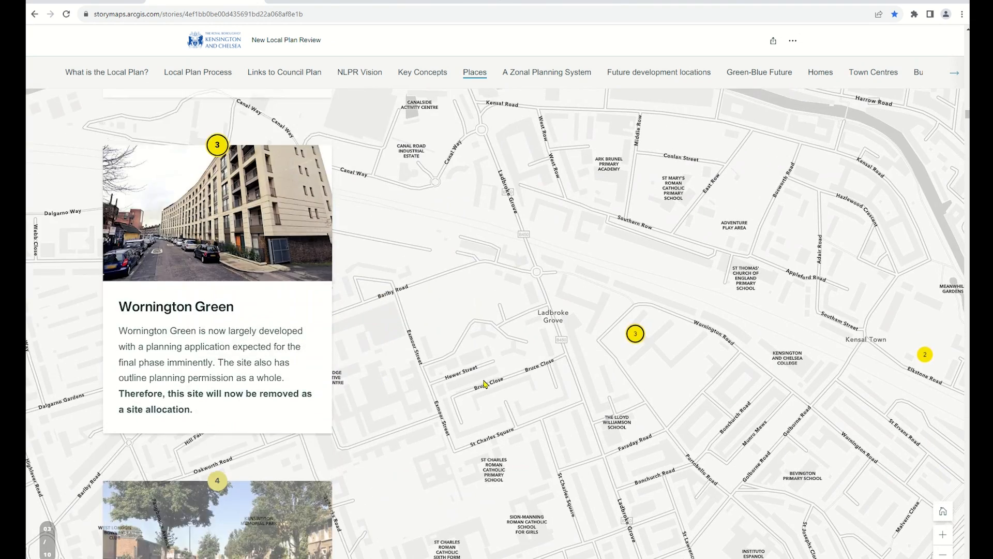
scroll(485, 383, "down", 6)
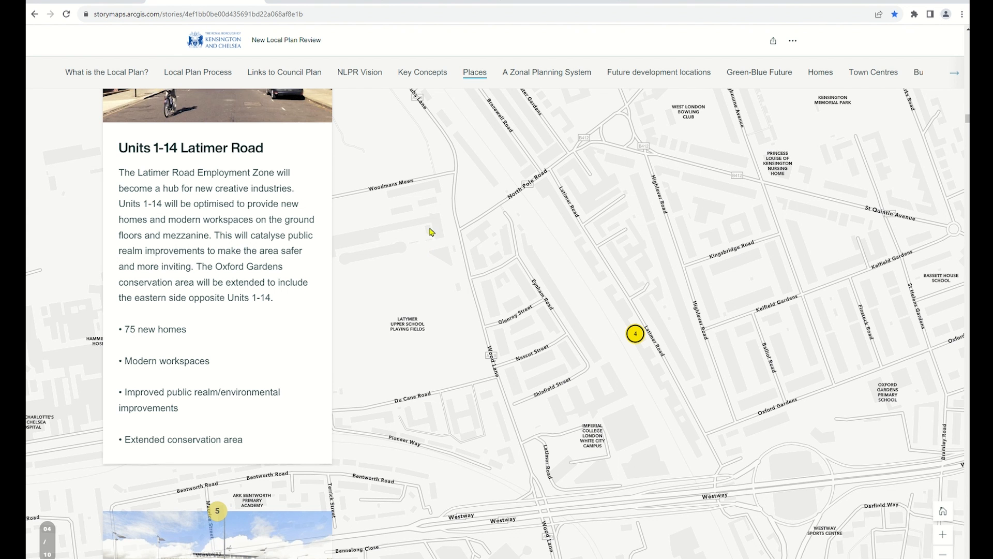
Switch to the ArcGIS StoryMaps stories page, start a new story from scratch and title it Bristol Crime Profile
left_click(340, 3)
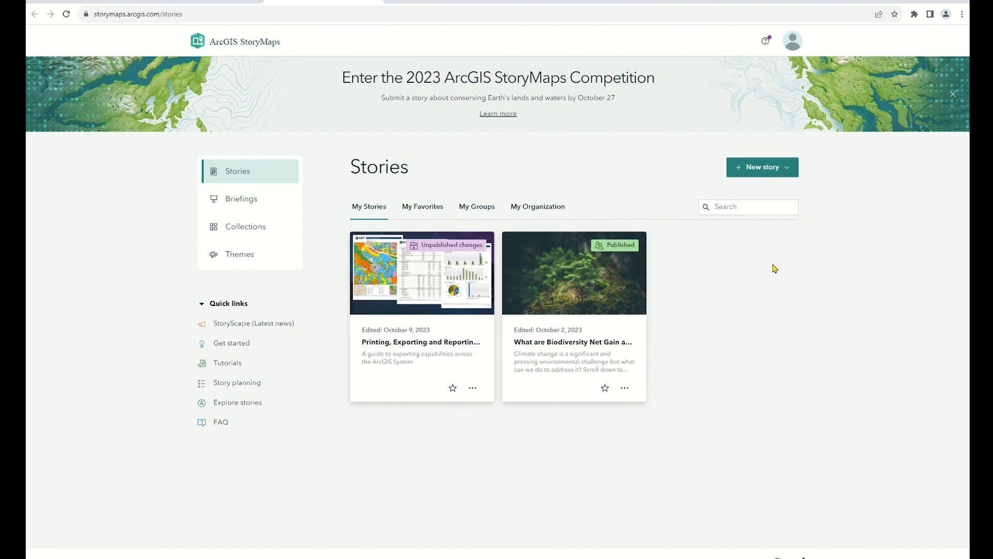
left_click(780, 174)
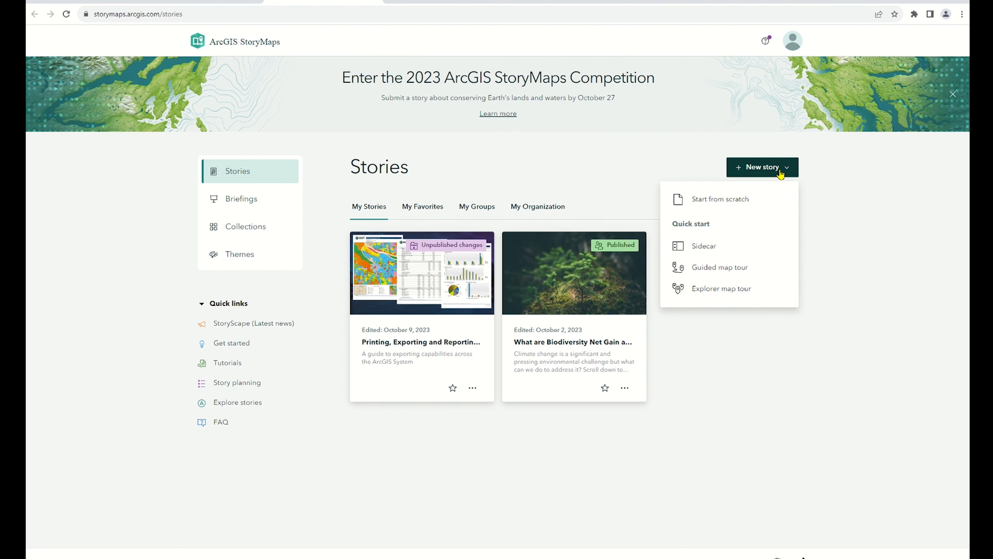
left_click(775, 206)
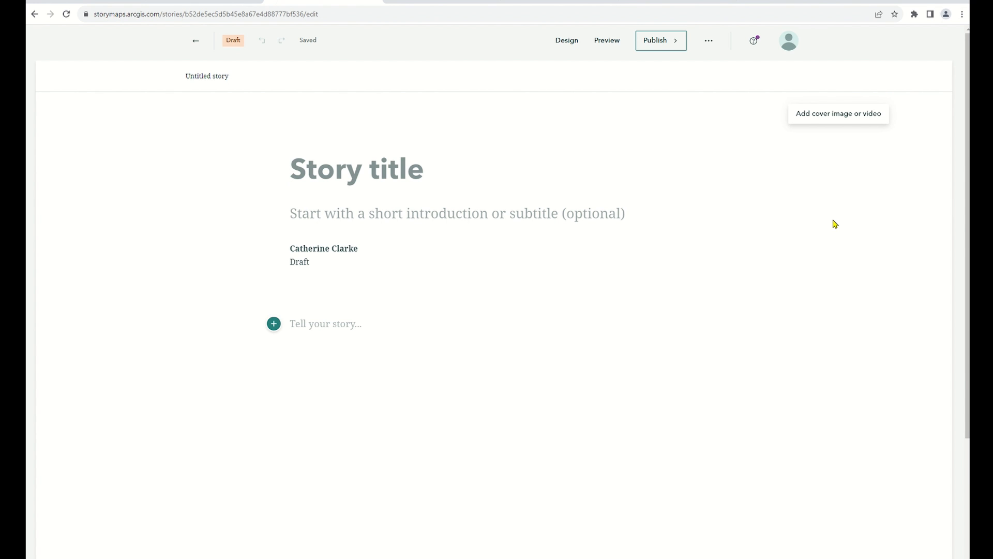
type("Brist")
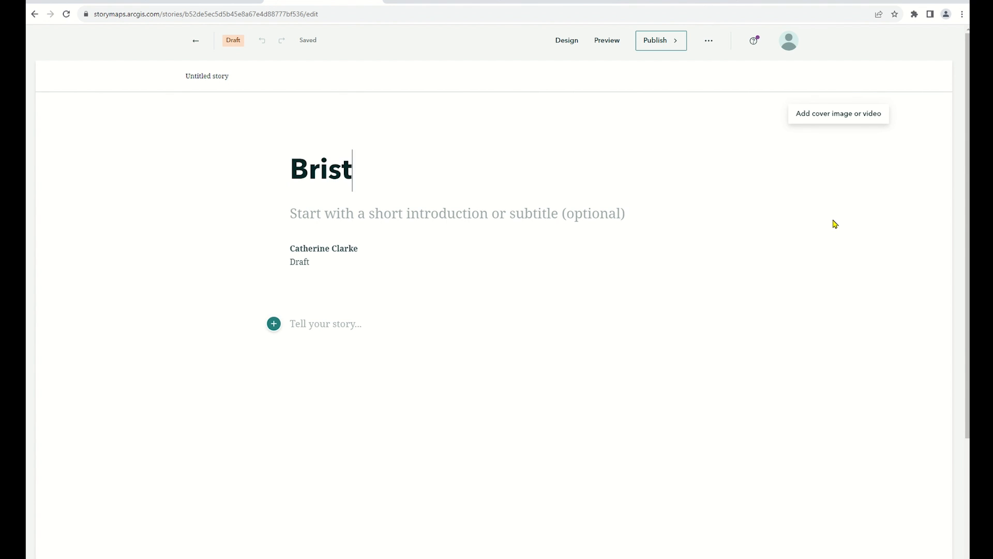
type("ol Crime ")
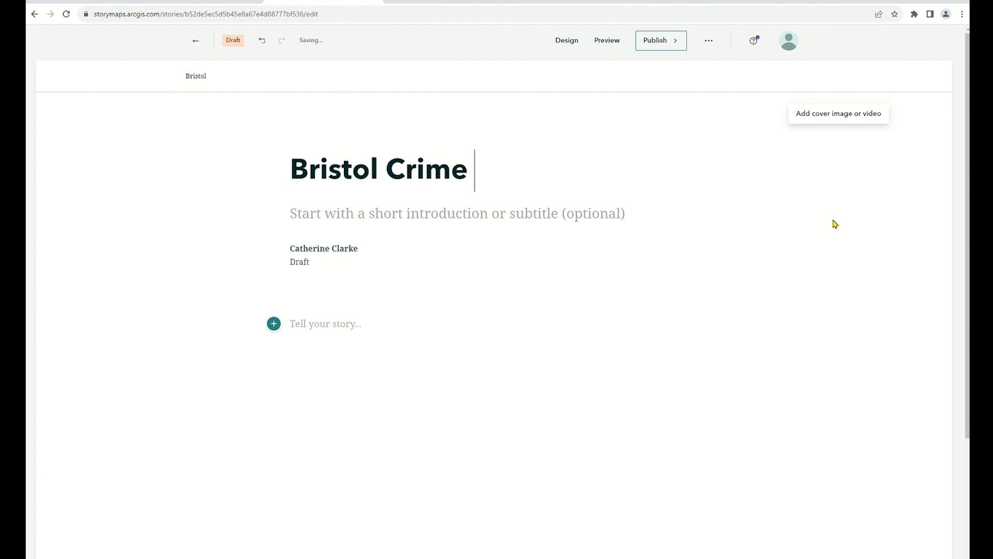
type("Profile")
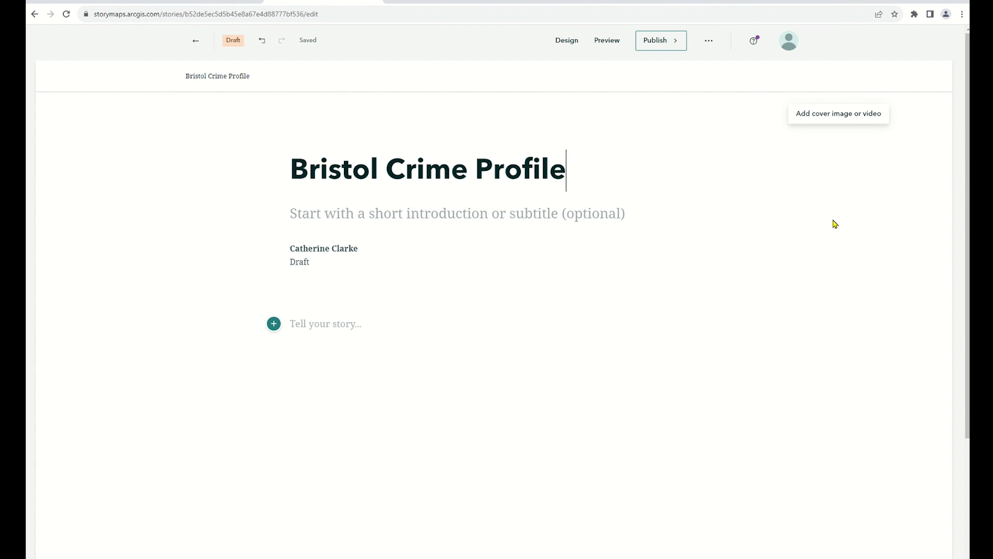
Set the story's cover to the layout with text beside the image and enable the Navigation section
left_click(570, 42)
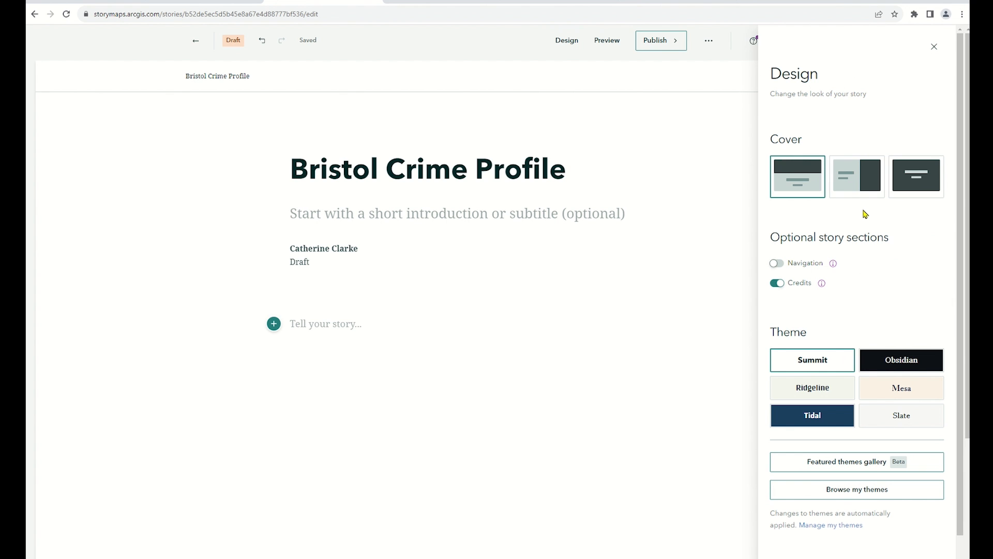
left_click(863, 188)
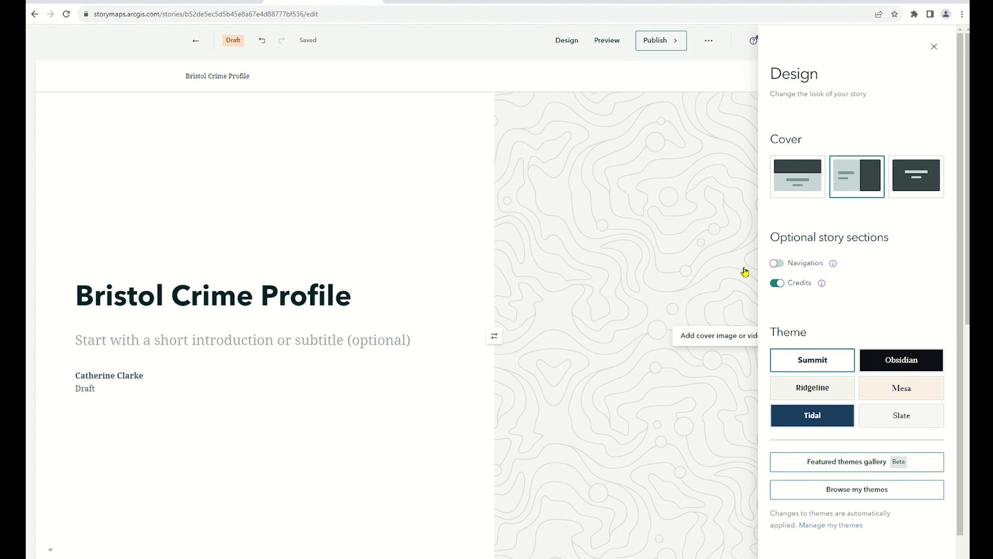
left_click(778, 265)
Browse the featured themes gallery and return to the story's design settings
scroll(945, 272, "down", 2)
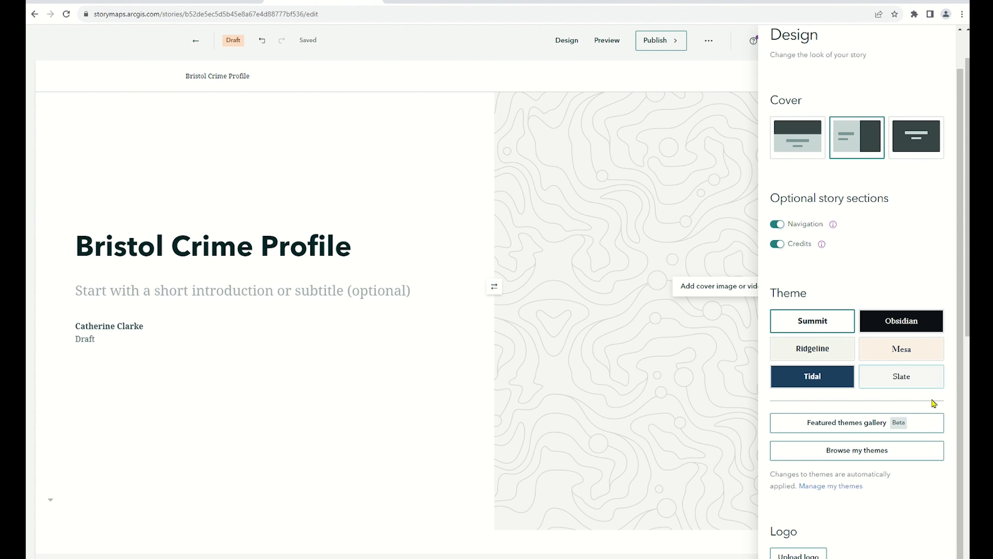
left_click(928, 429)
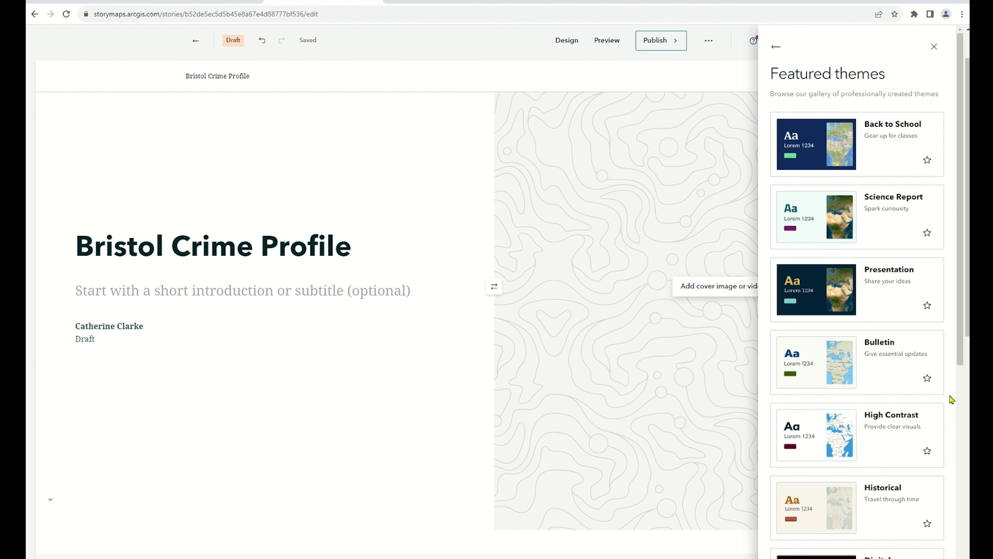
scroll(951, 399, "down", 6)
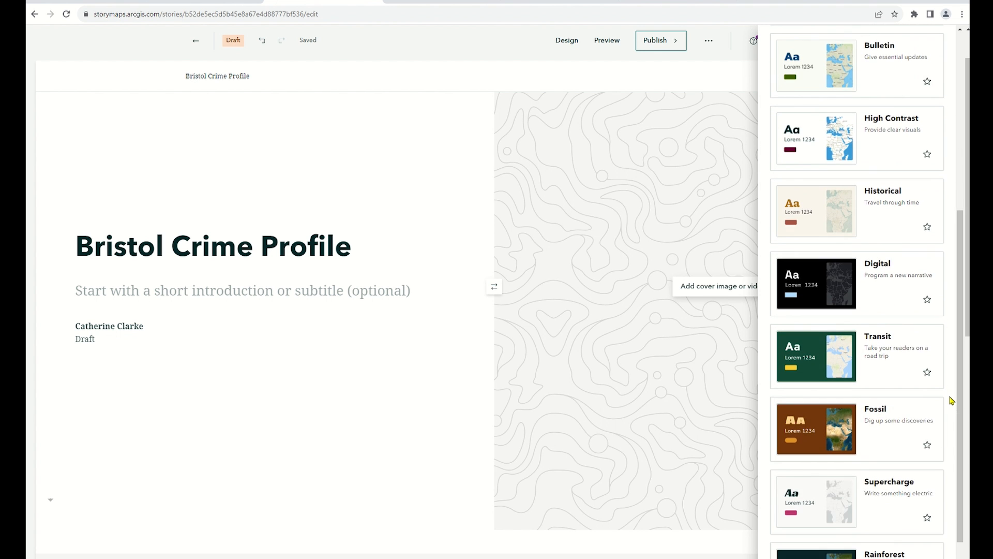
scroll(951, 399, "up", 6)
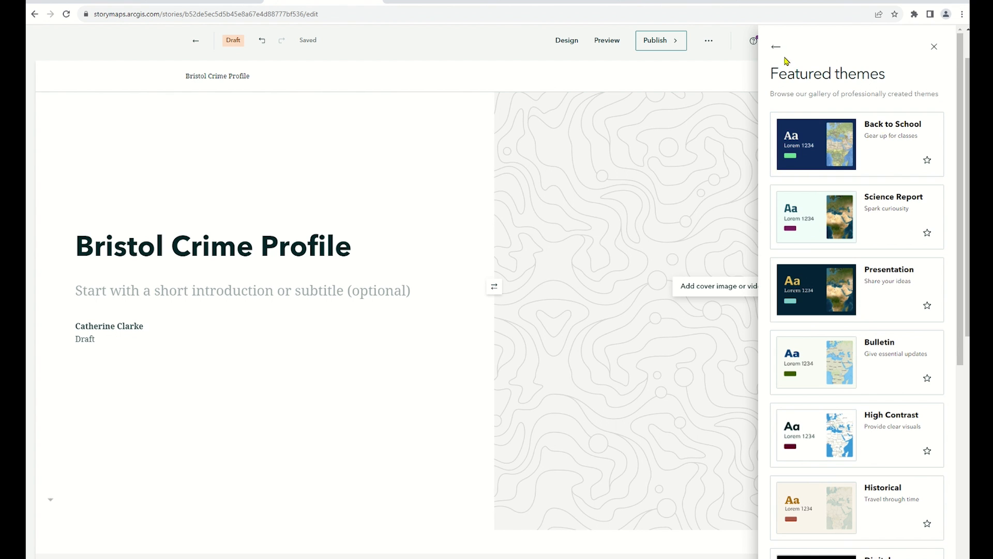
left_click(776, 49)
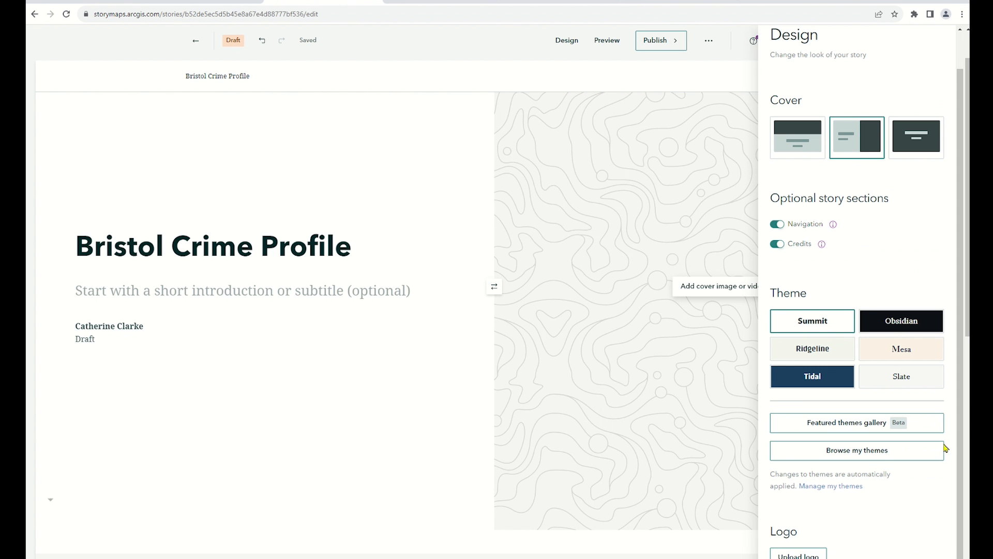
Apply the Reporting in the web theme from the saved themes to the story and close the design settings
left_click(931, 459)
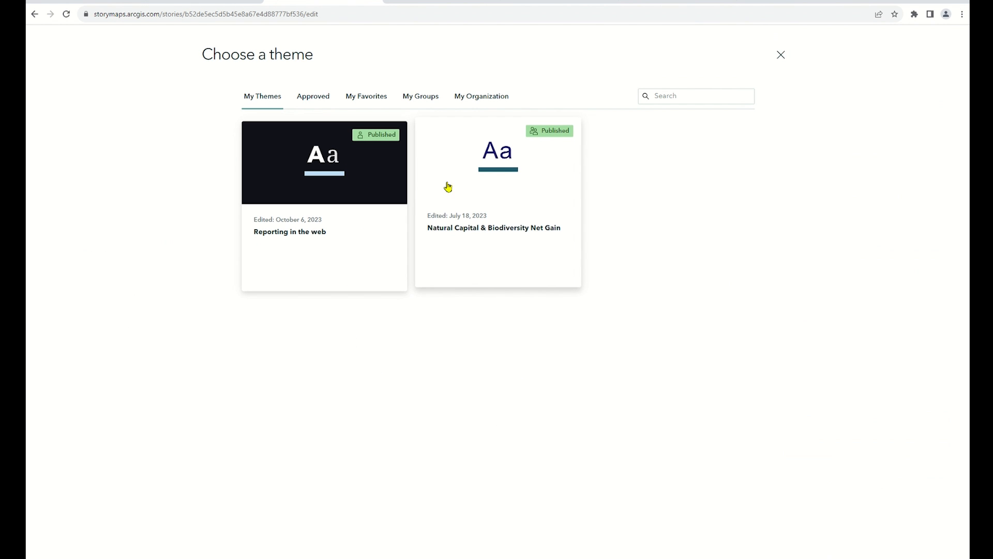
left_click(368, 191)
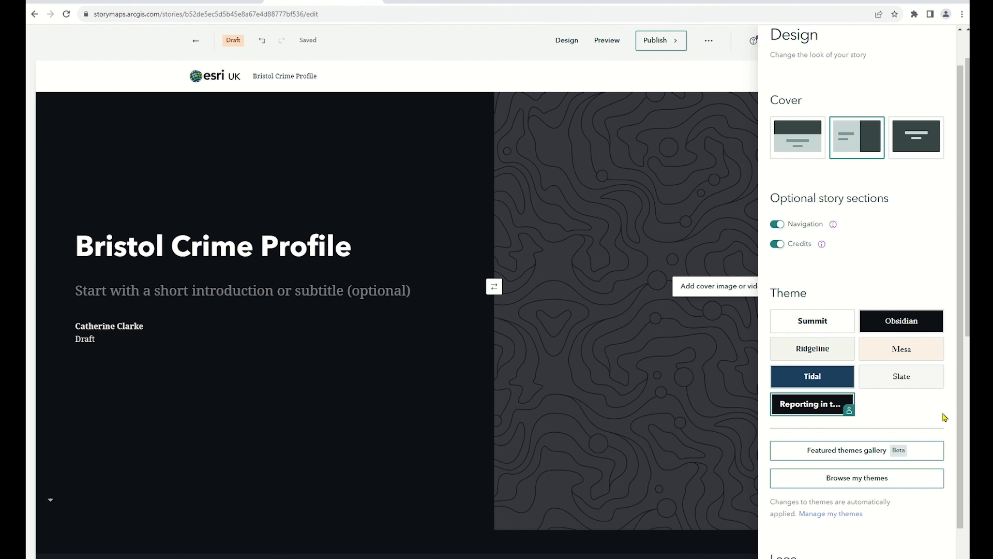
scroll(945, 420, "down", 1)
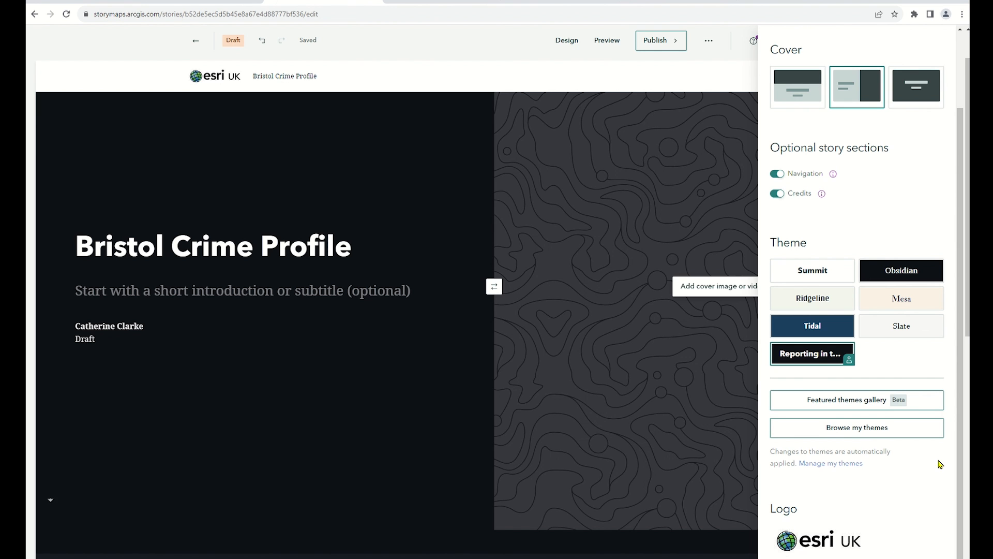
scroll(941, 455, "up", 2)
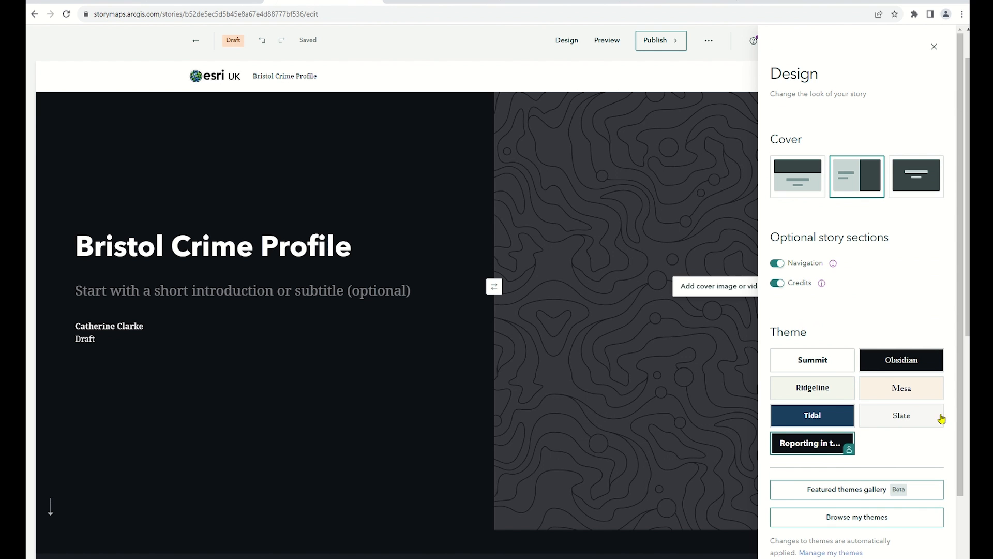
left_click(937, 46)
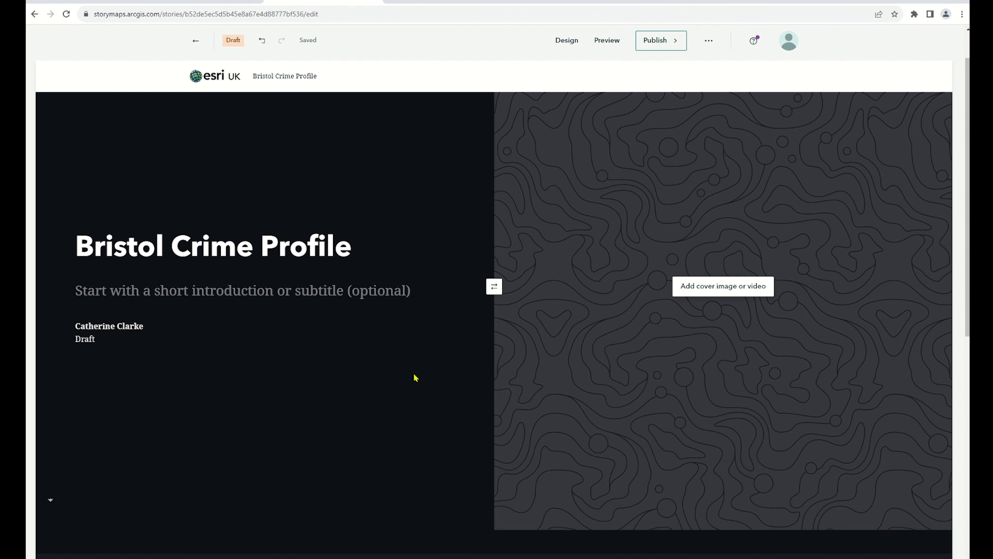
Add the text Priority Patrol Areas below the cover in the story body and format it as Heading 1
scroll(430, 394, "down", 5)
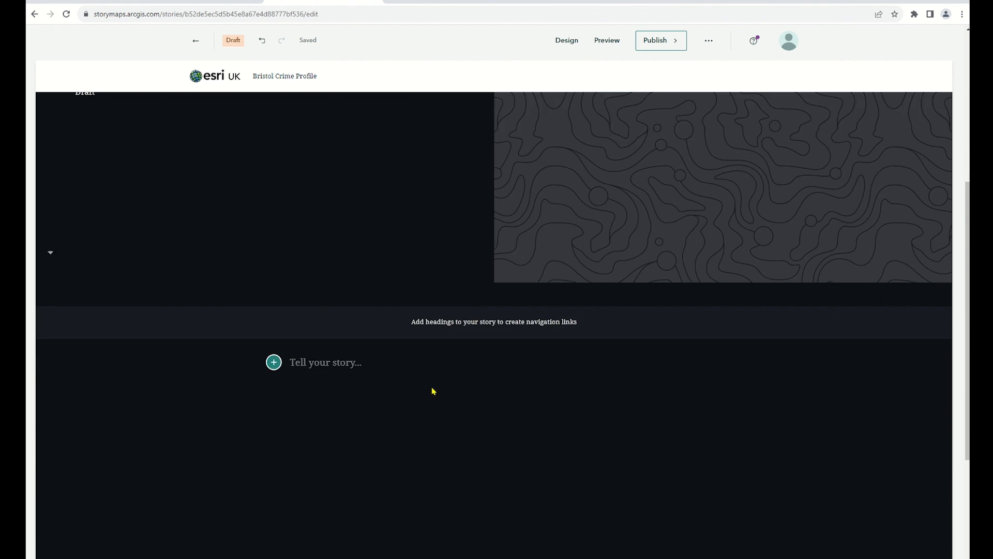
scroll(434, 392, "down", 1)
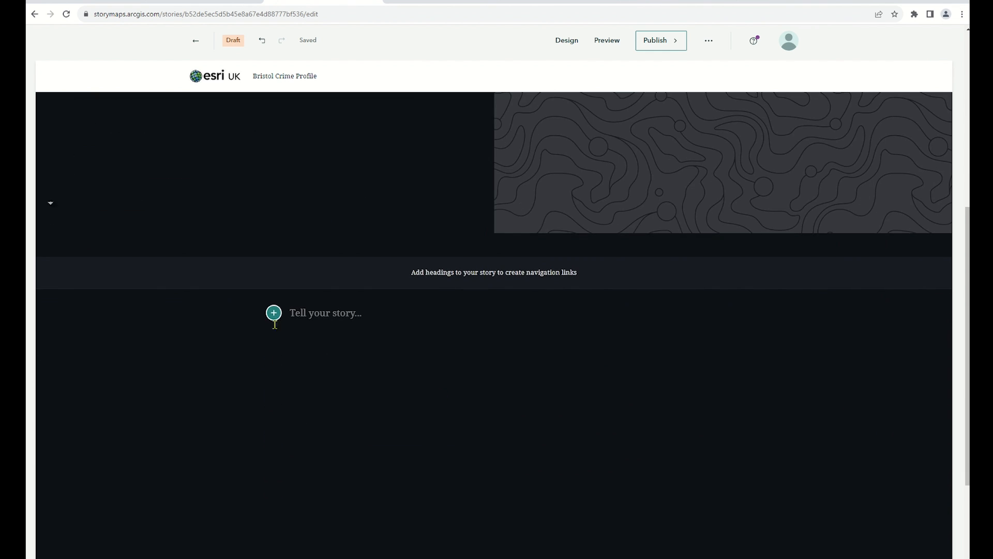
left_click(304, 313)
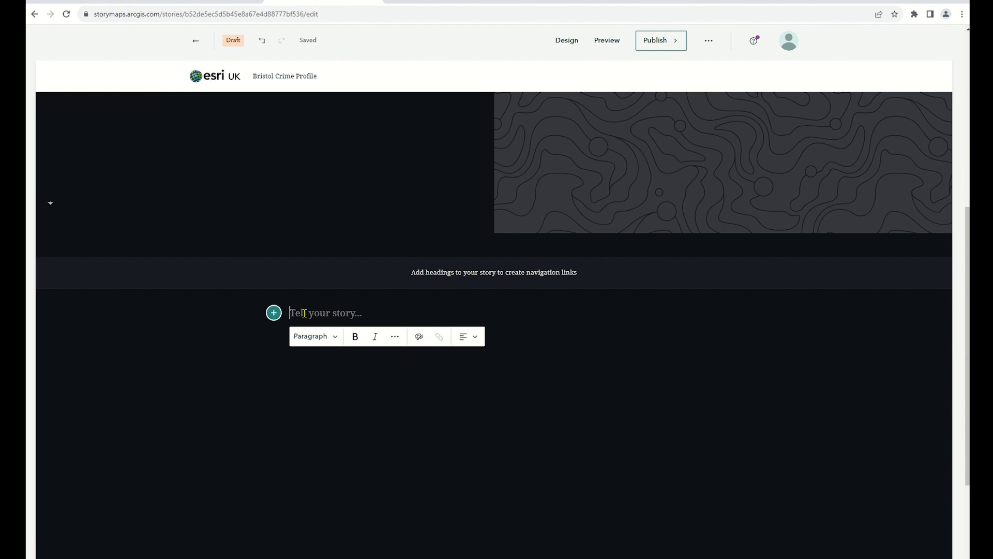
type("Pri")
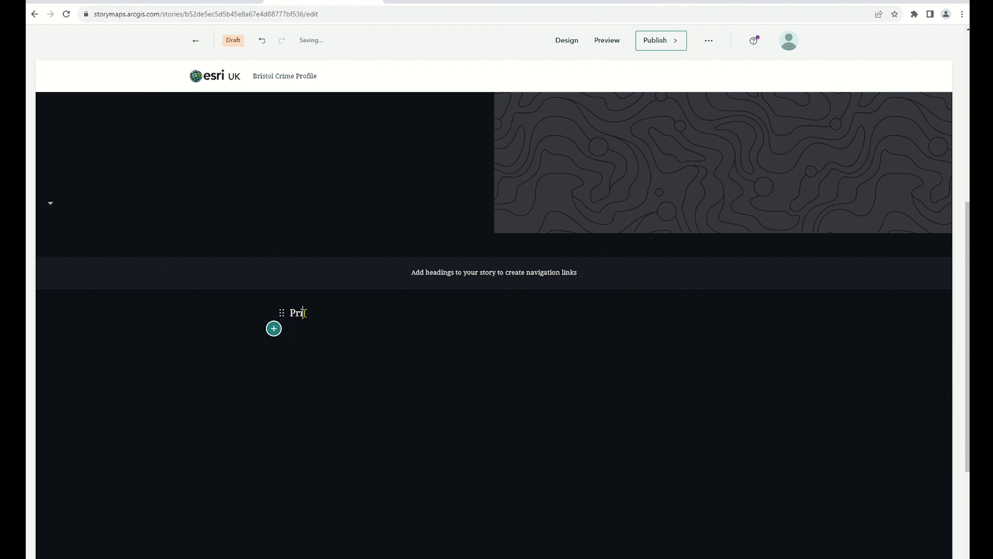
type("ority Patrol Areas")
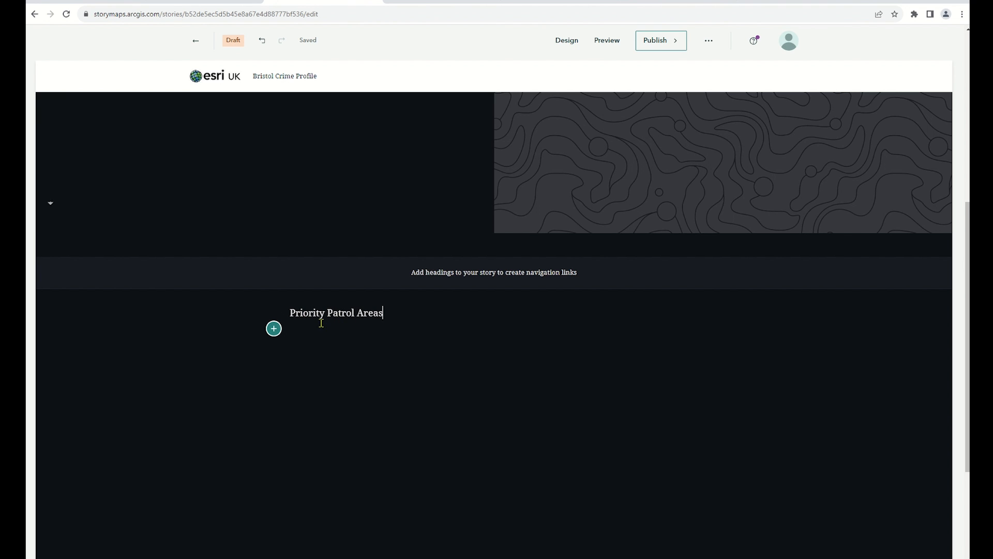
left_click_drag(387, 317, 303, 314)
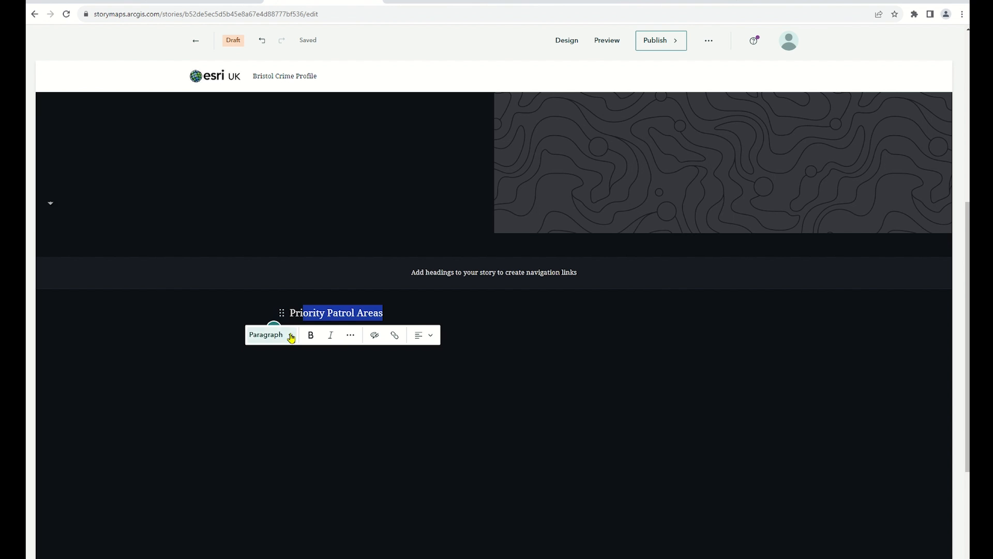
left_click(288, 334)
left_click(304, 402)
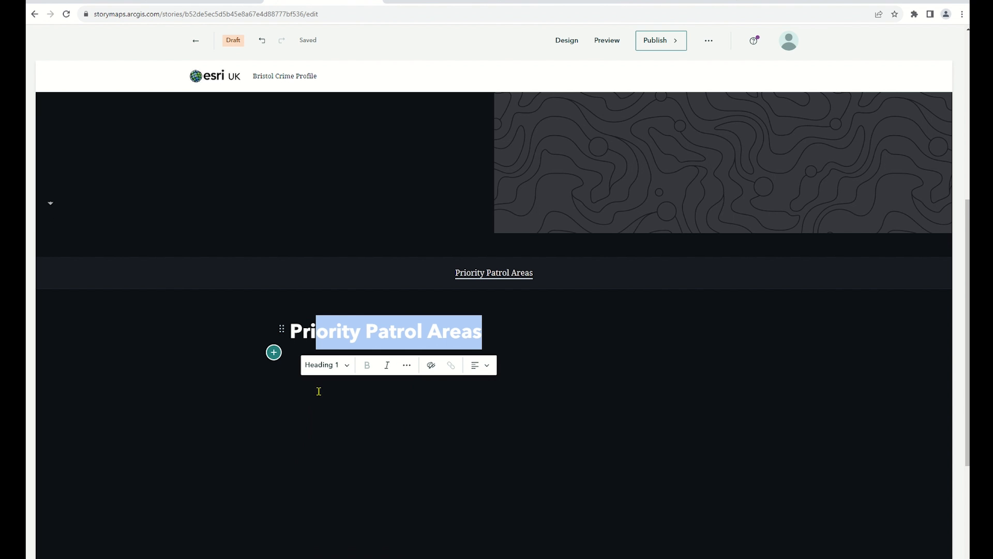
Add a map block below the Priority Patrol Areas heading and start a new express map
left_click(518, 330)
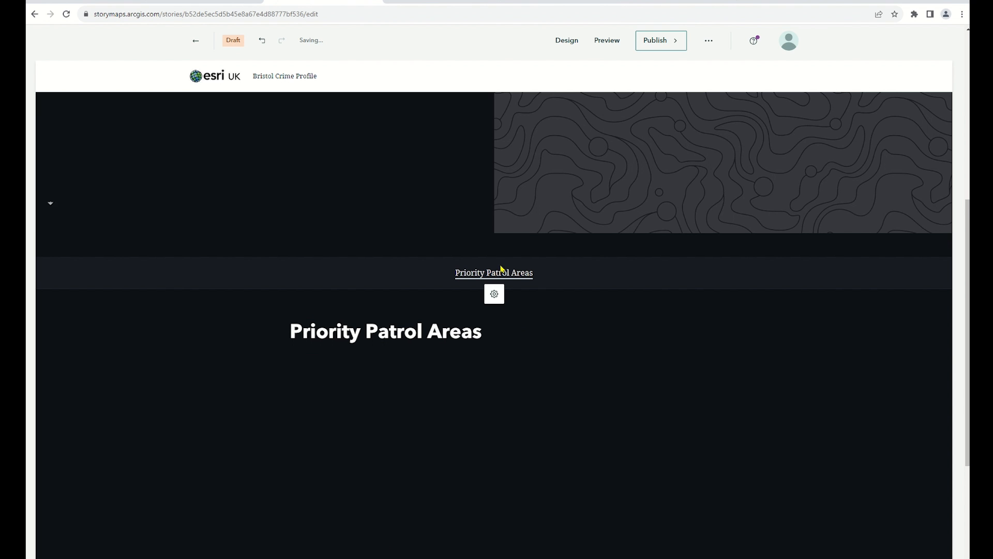
scroll(510, 334, "down", 1)
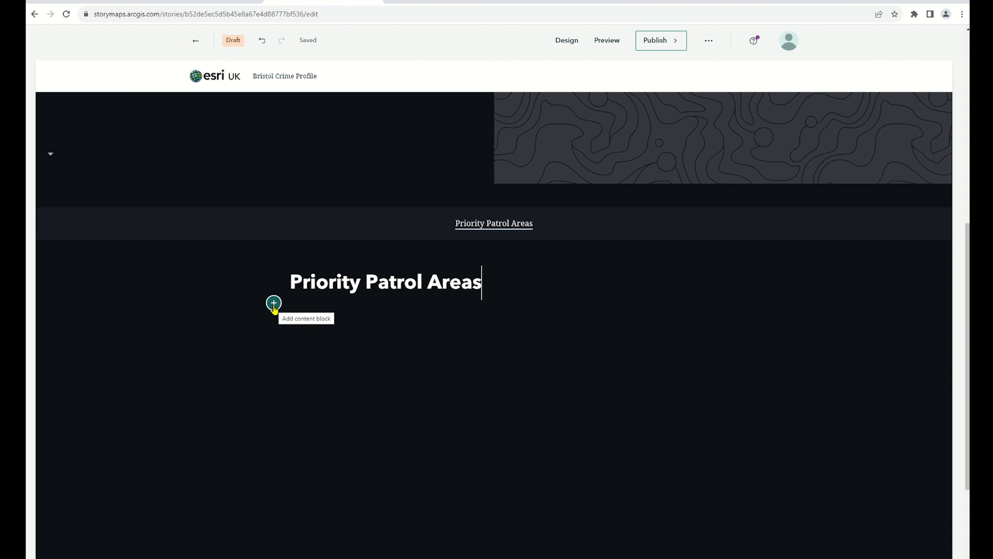
left_click(274, 305)
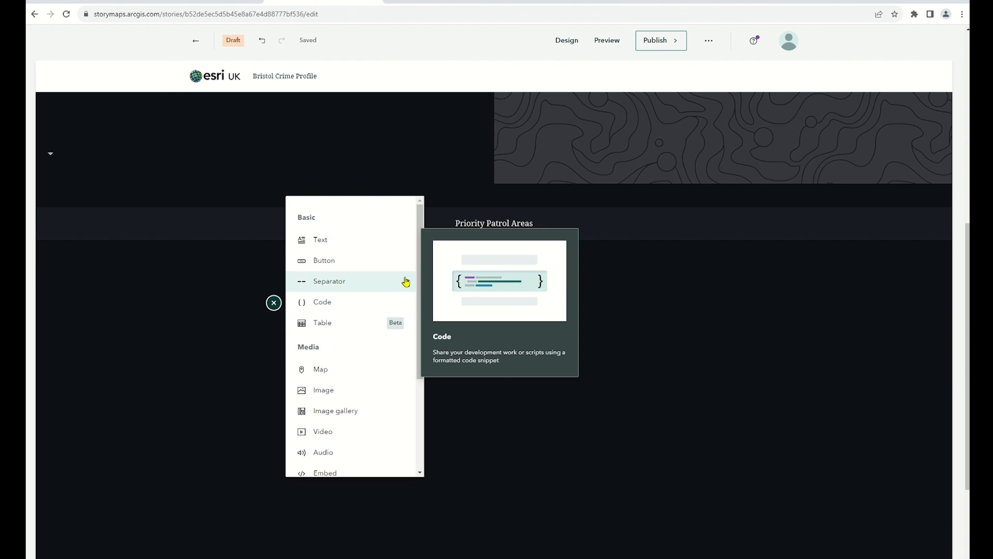
left_click_drag(419, 226, 422, 271)
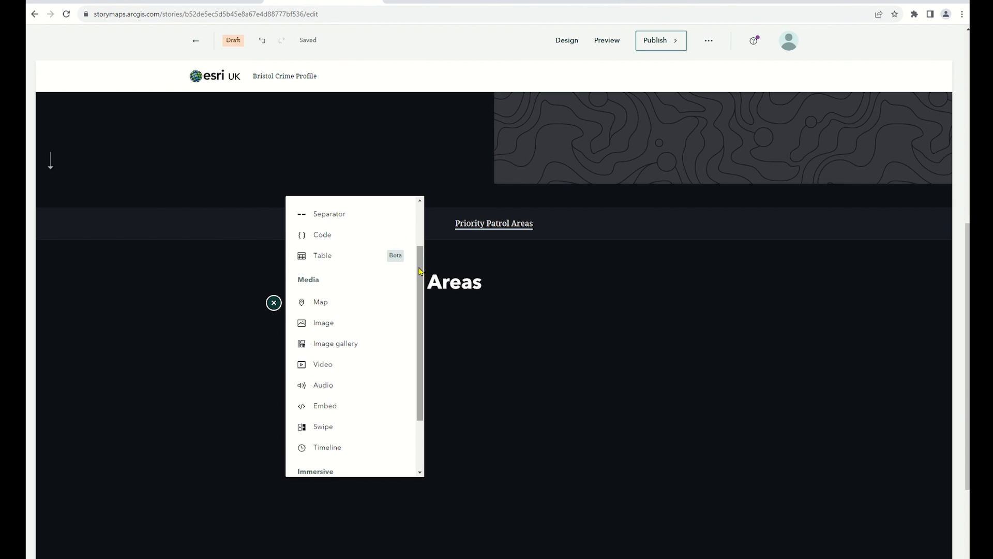
left_click(383, 306)
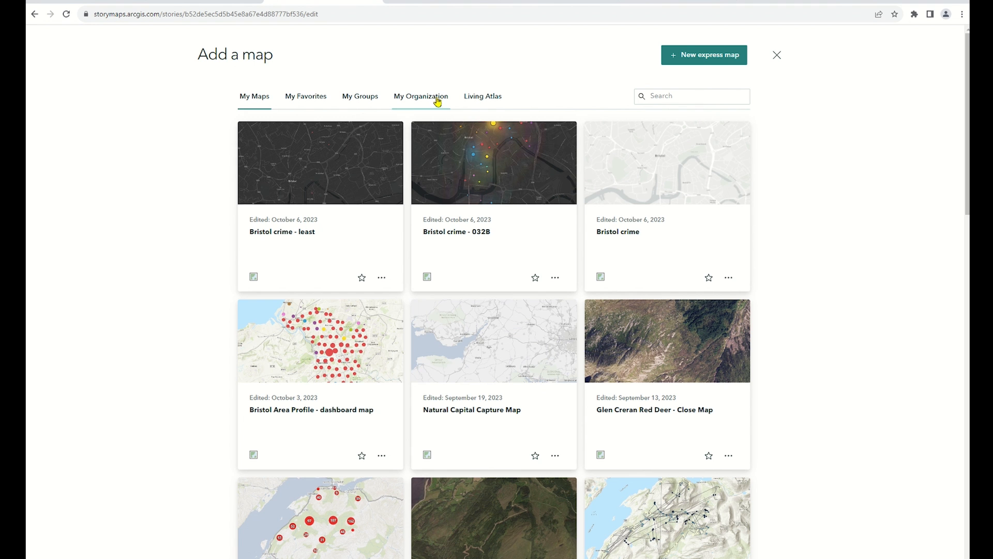
left_click(724, 58)
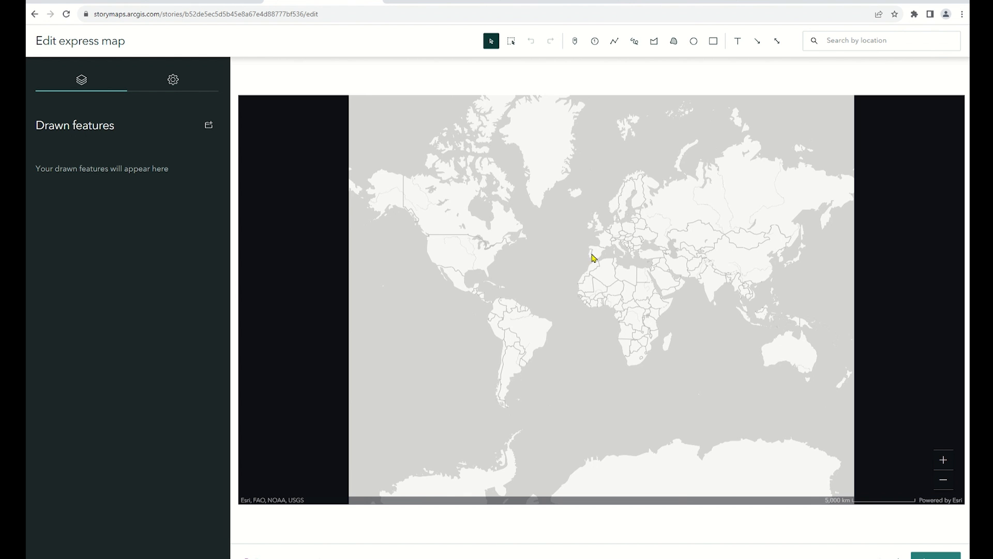
Draw a freehand area in central Bristol just north of The Grove, between the harbour and Redcliffe
scroll(598, 236, "up", 6)
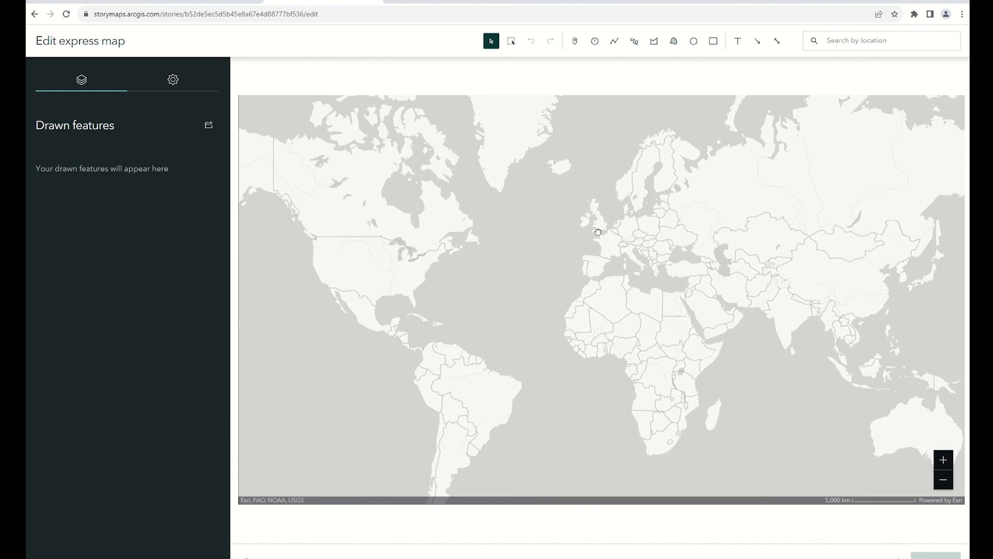
scroll(568, 310, "up", 6)
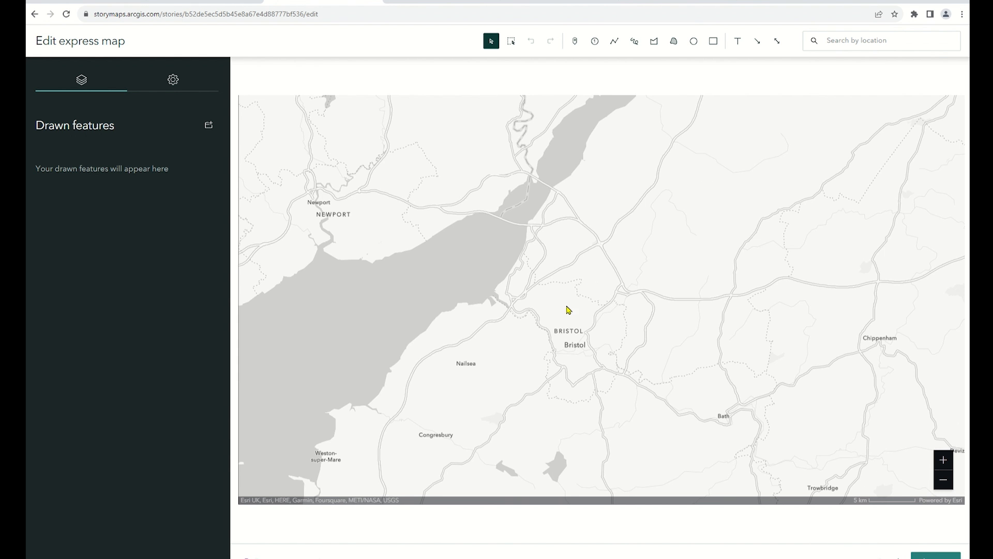
scroll(571, 361, "up", 2)
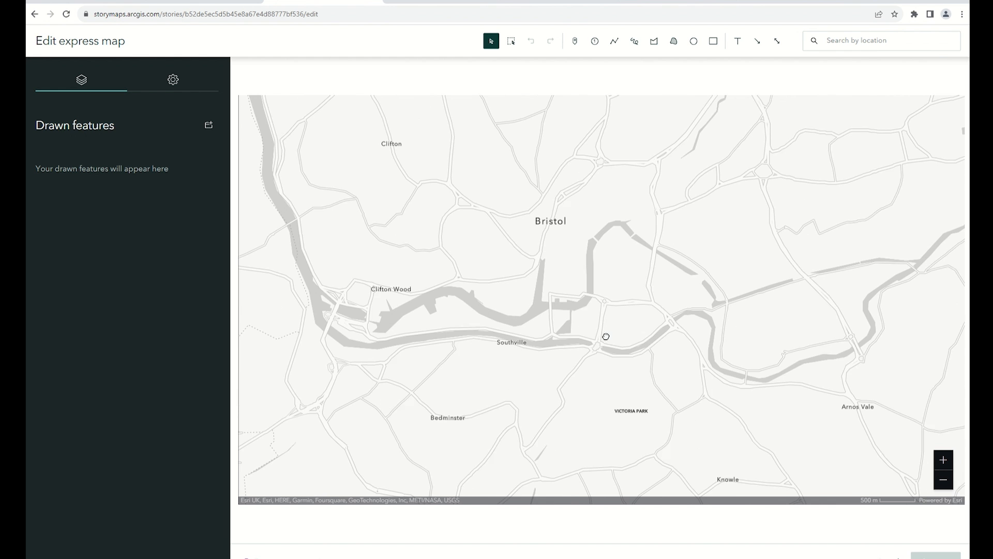
scroll(633, 297, "up", 3)
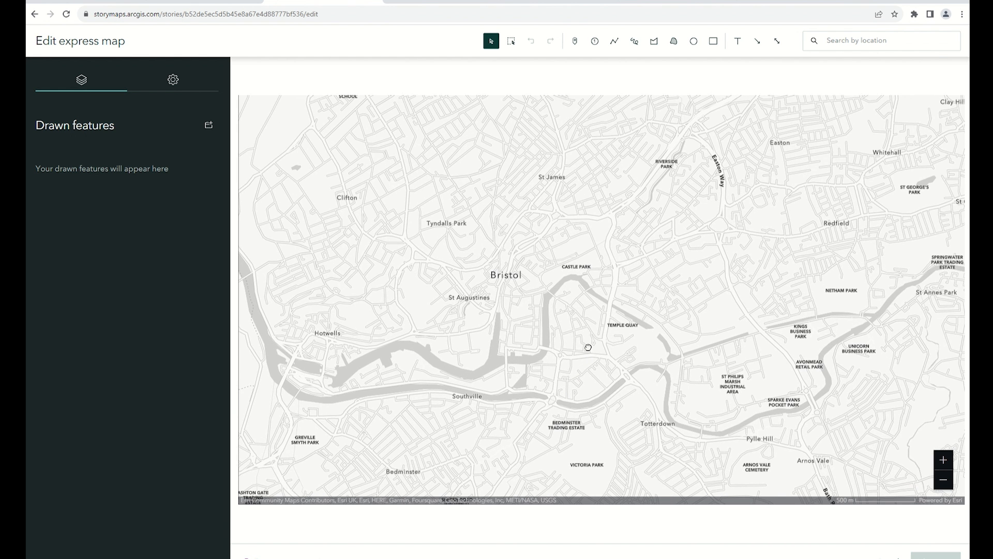
left_click_drag(666, 306, 678, 309)
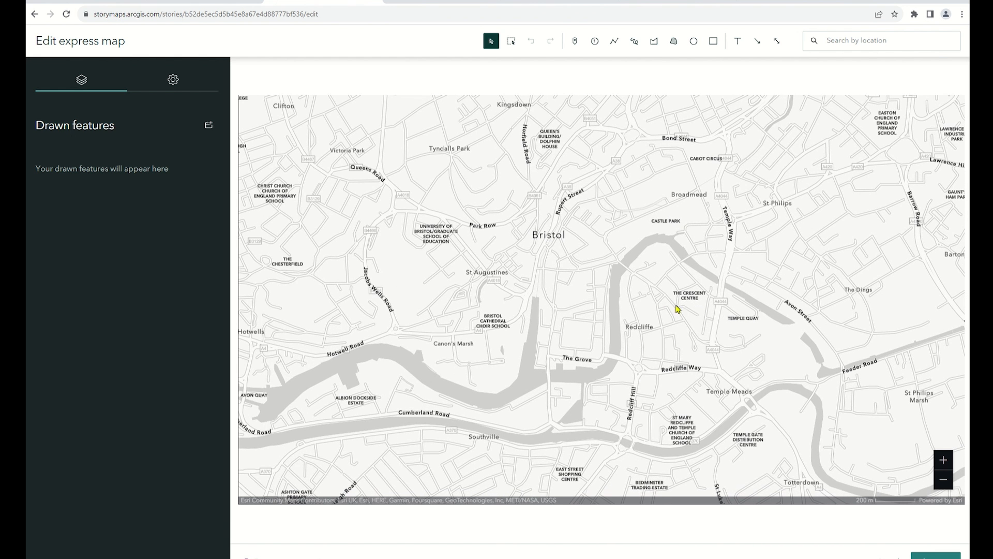
left_click(675, 48)
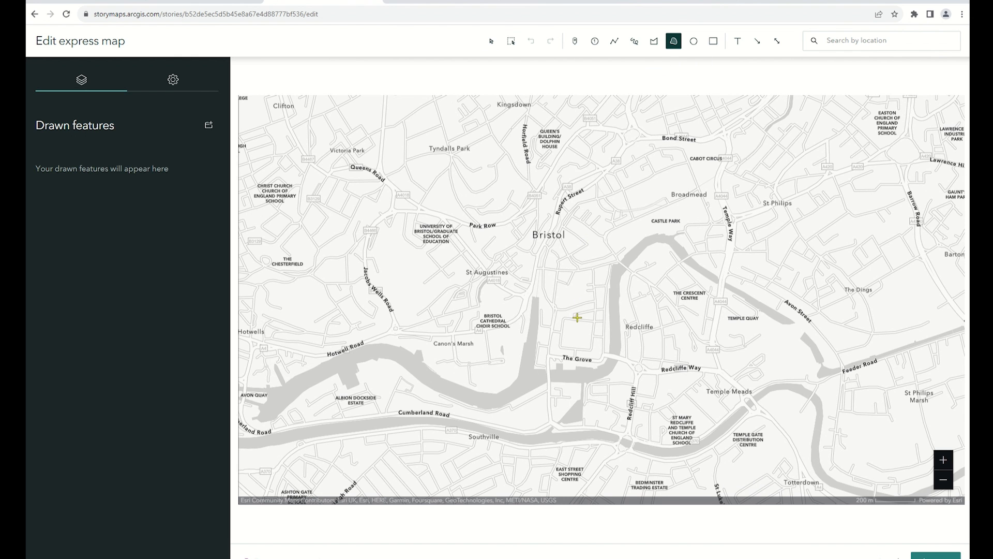
mouse_move(565, 317)
left_mouse_down()
mouse_move(569, 352)
mouse_move(595, 333)
mouse_move(585, 314)
mouse_move(566, 315)
left_mouse_up()
Name the drawn area Priority 1 and give it the purple colour #8D49C1
left_click(81, 267)
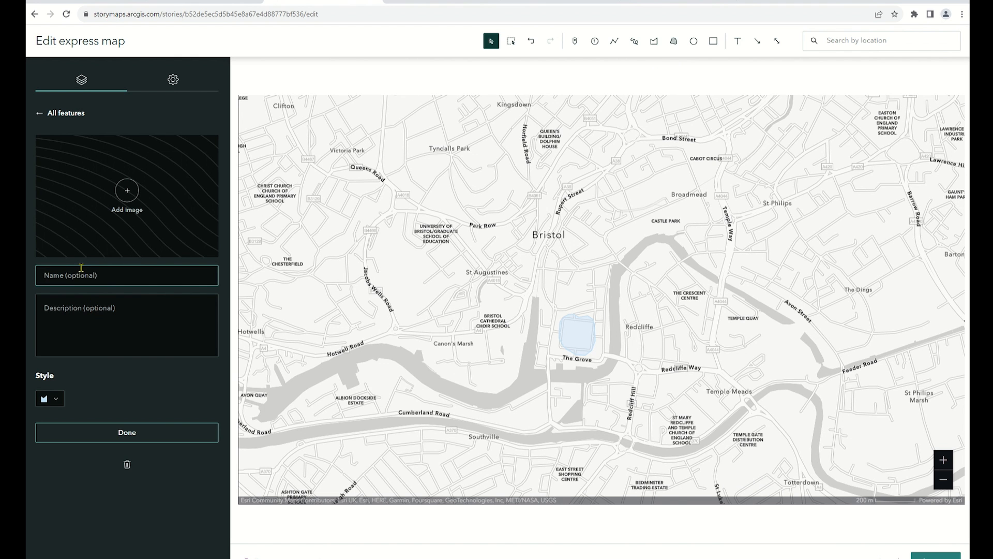
type("Priority 1")
left_click(51, 400)
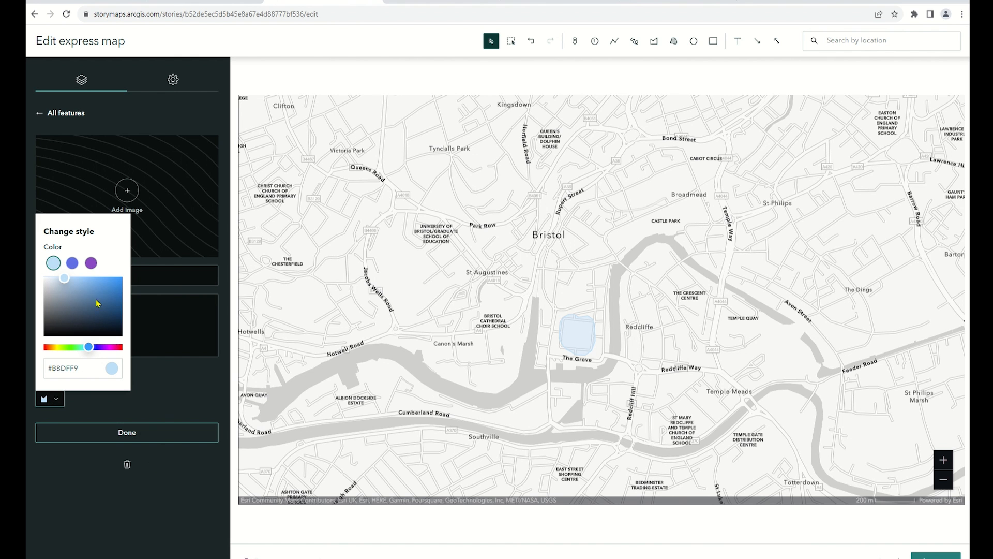
left_click(91, 263)
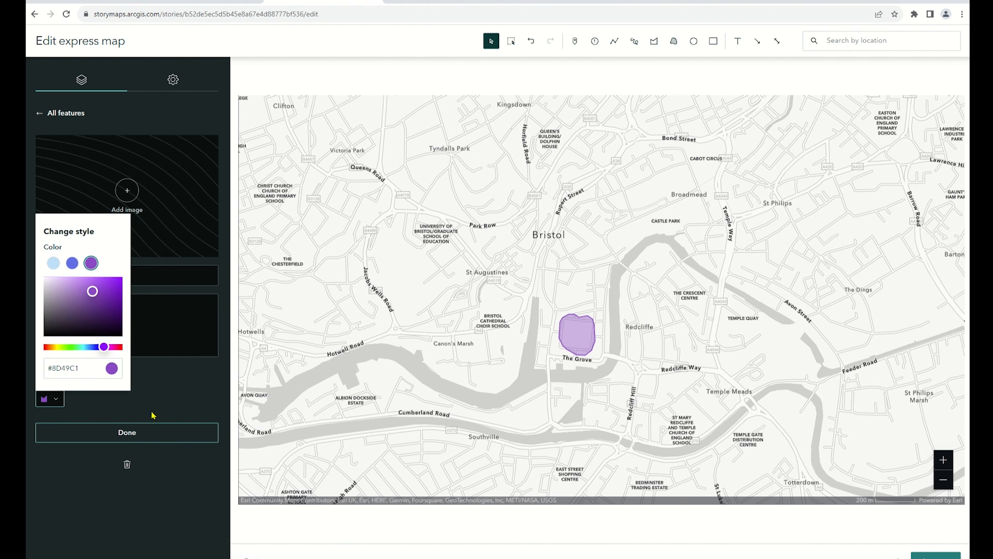
left_click(153, 433)
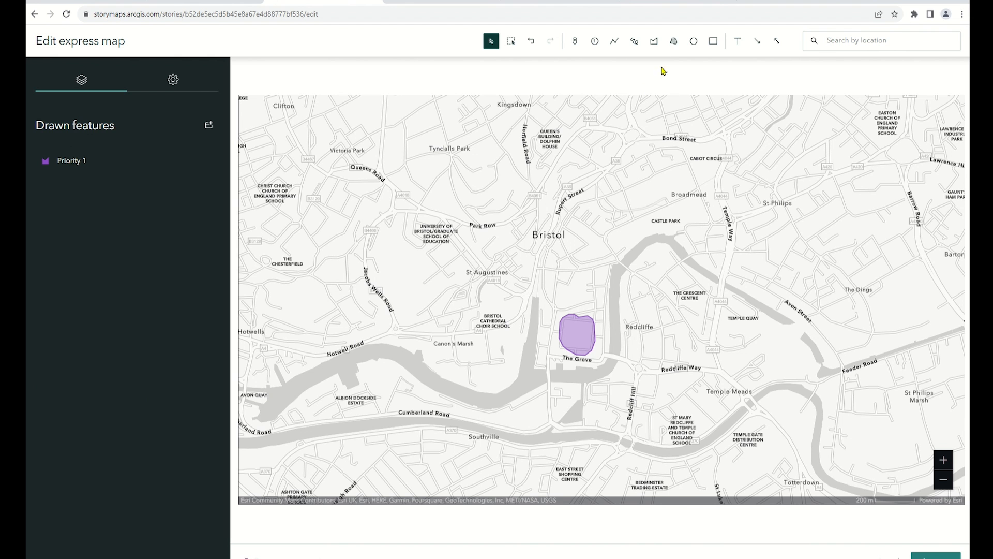
Draw a second freehand area over Broadmead, beside Castle Park, and name it Priority 2
left_click(674, 40)
mouse_move(682, 190)
left_mouse_down()
mouse_move(669, 215)
mouse_move(714, 205)
mouse_move(691, 190)
left_mouse_up()
left_click(116, 275)
type("Priority 2")
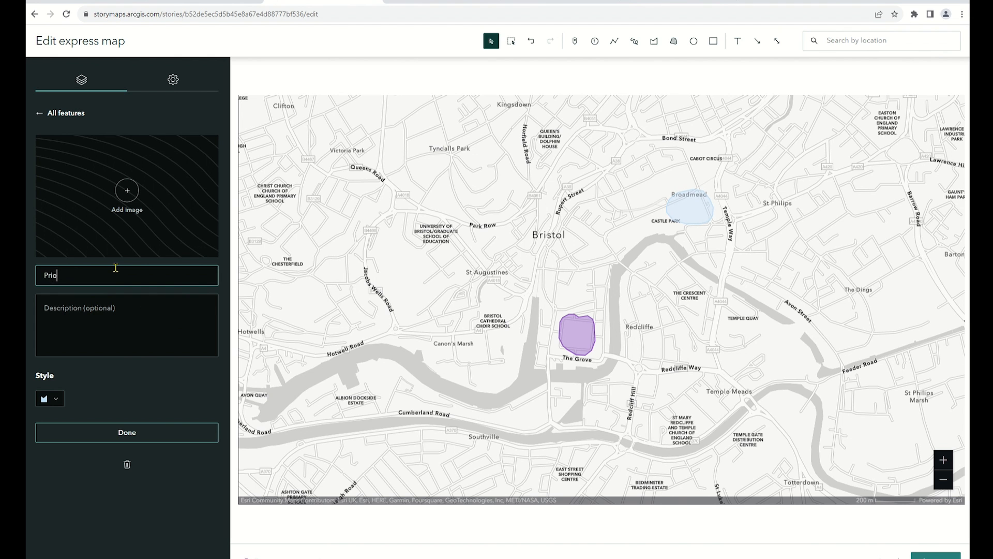
left_click(129, 431)
Enable the legend on the express map and expand it to show the priority areas
left_click(172, 83)
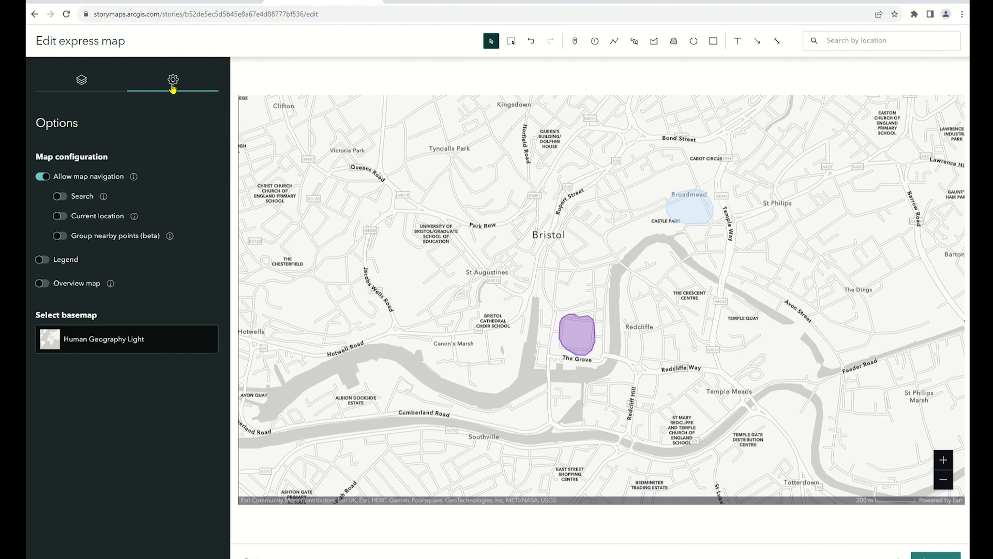
left_click(47, 262)
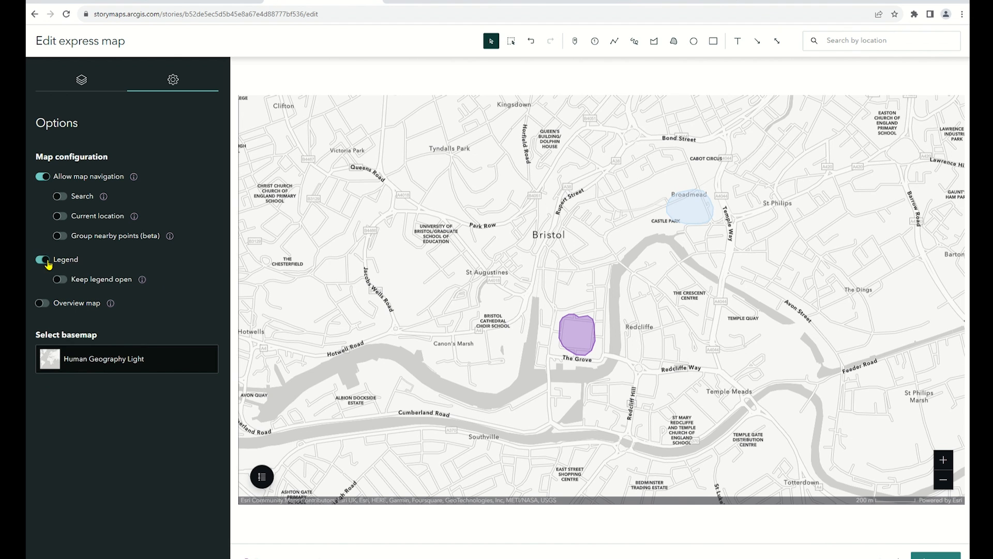
left_click(263, 478)
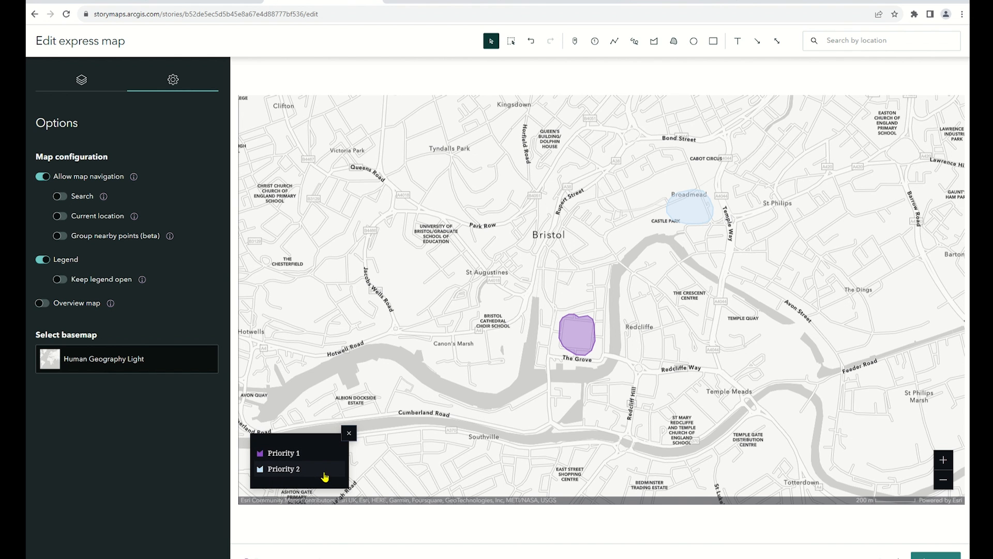
Change the basemap to Human Geography Dark and place the express map, framed on both priority areas, in the story
left_click(157, 367)
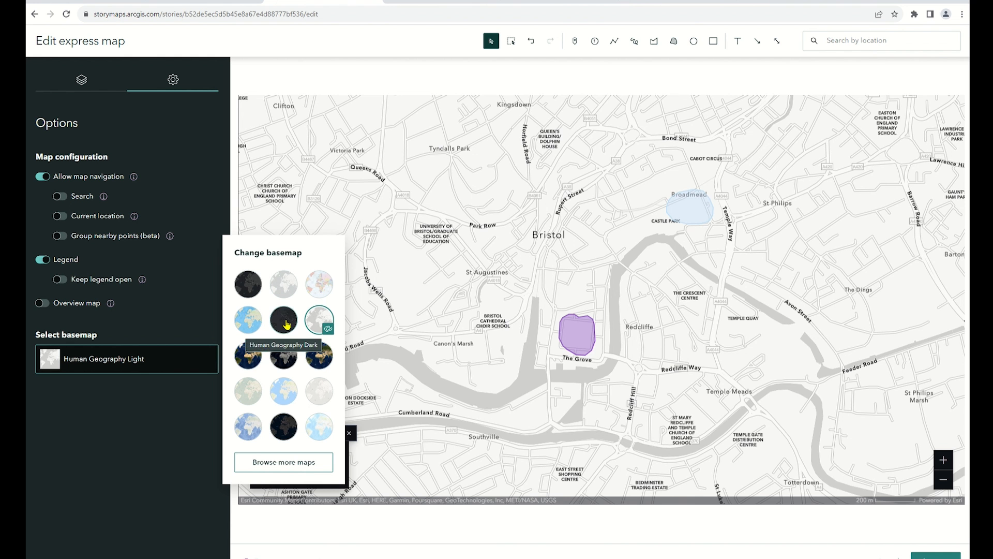
left_click(287, 324)
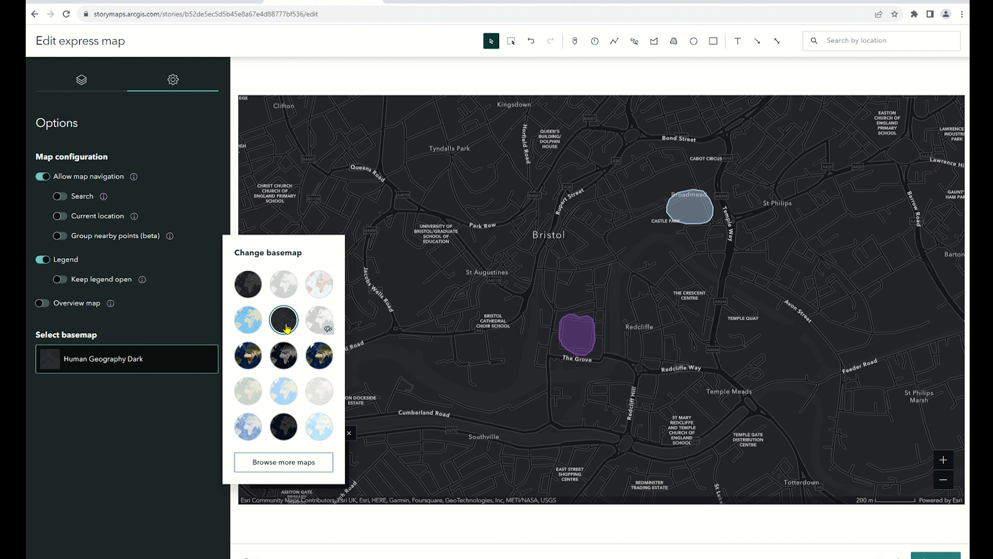
left_click_drag(650, 342, 624, 361)
scroll(610, 368, "up", 1)
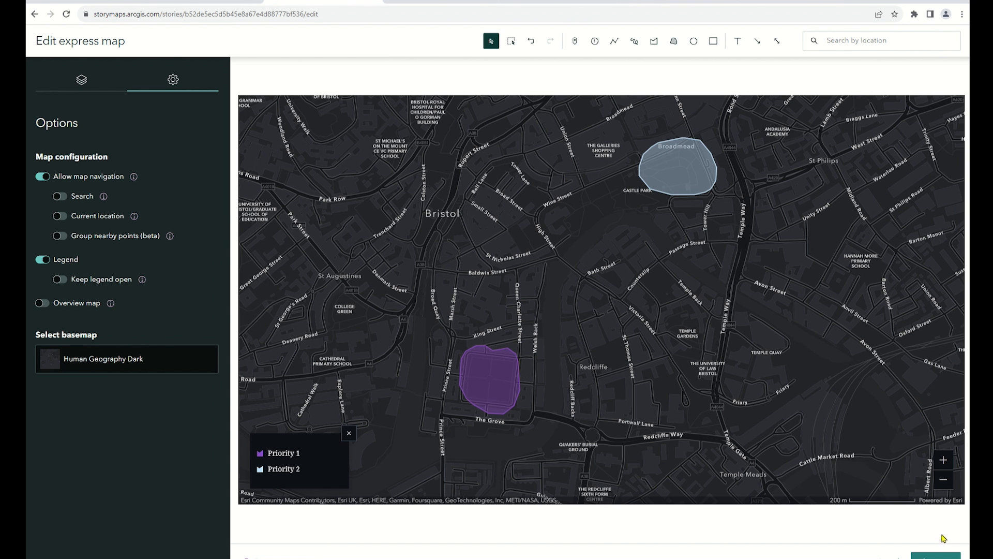
left_click(937, 556)
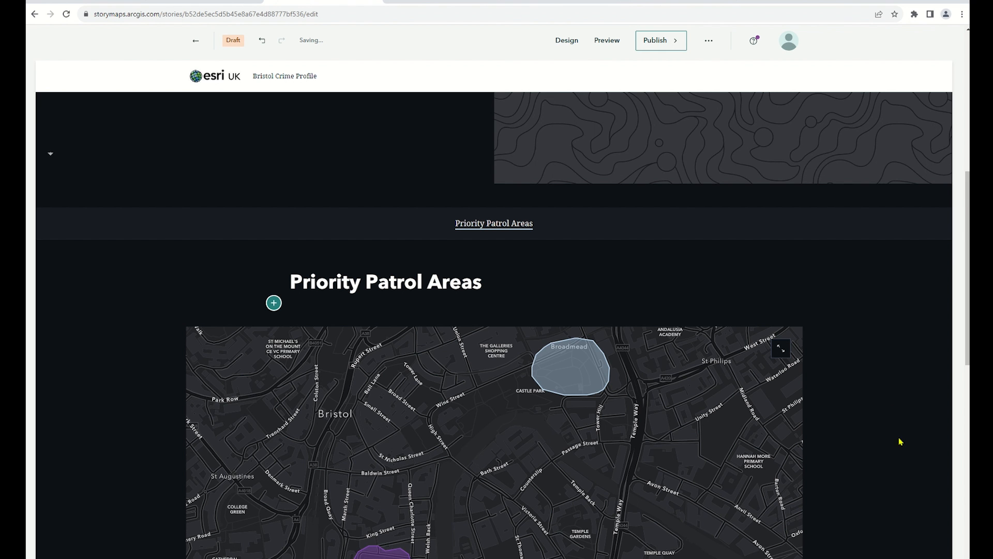
Try the Small size for the express map in the story and return it to Medium
scroll(885, 393, "down", 3)
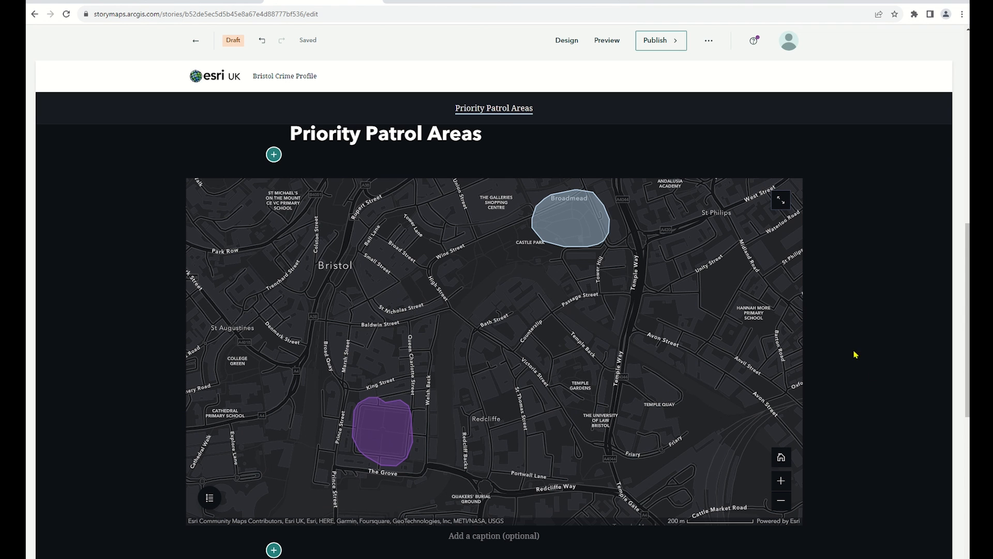
mouse_move(538, 264)
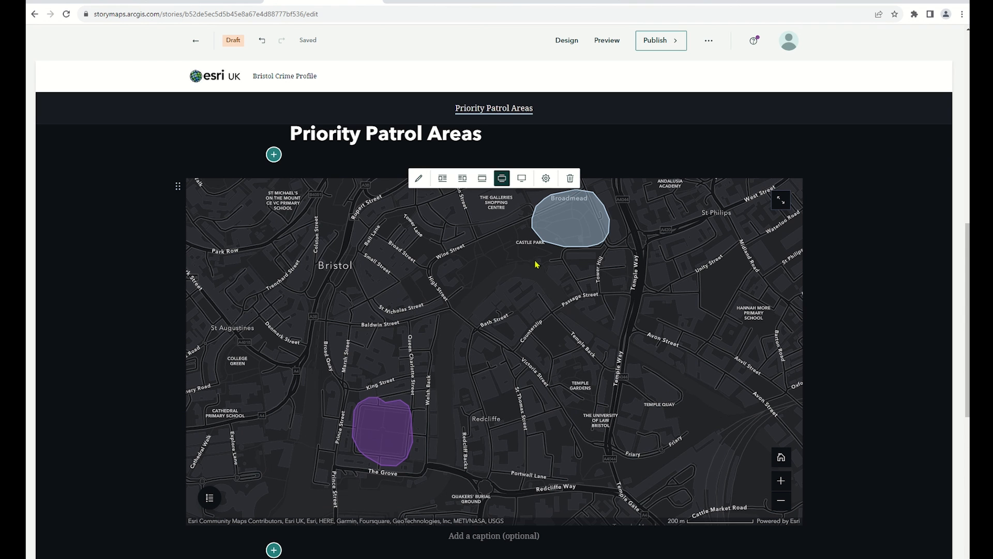
left_click(481, 181)
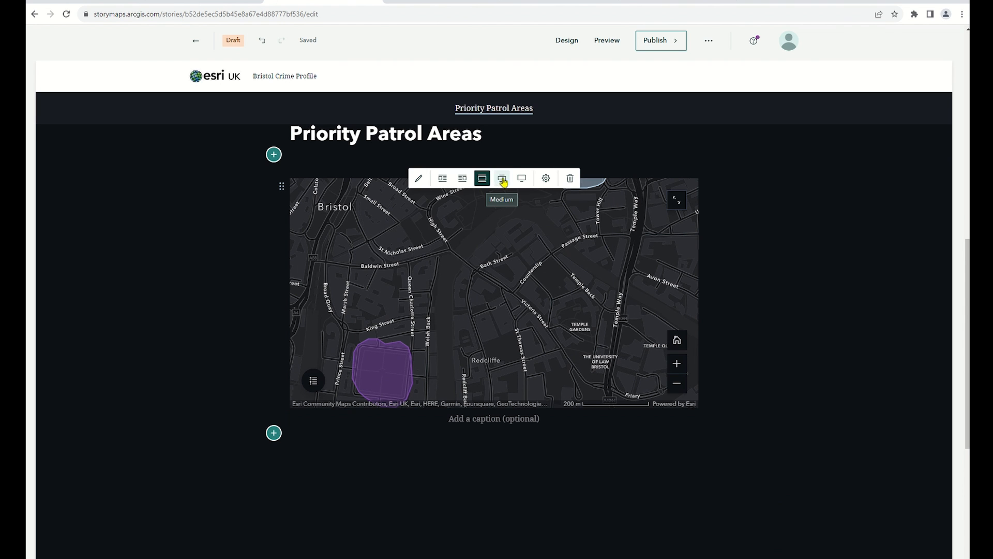
left_click(502, 179)
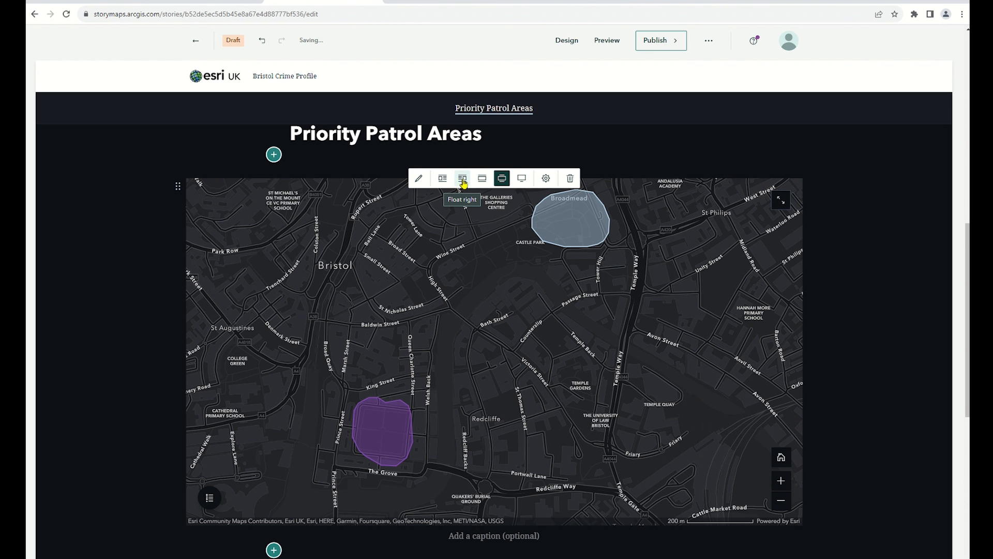
Start adding an embedded web content block directly below the express map in the story
scroll(462, 184, "down", 2)
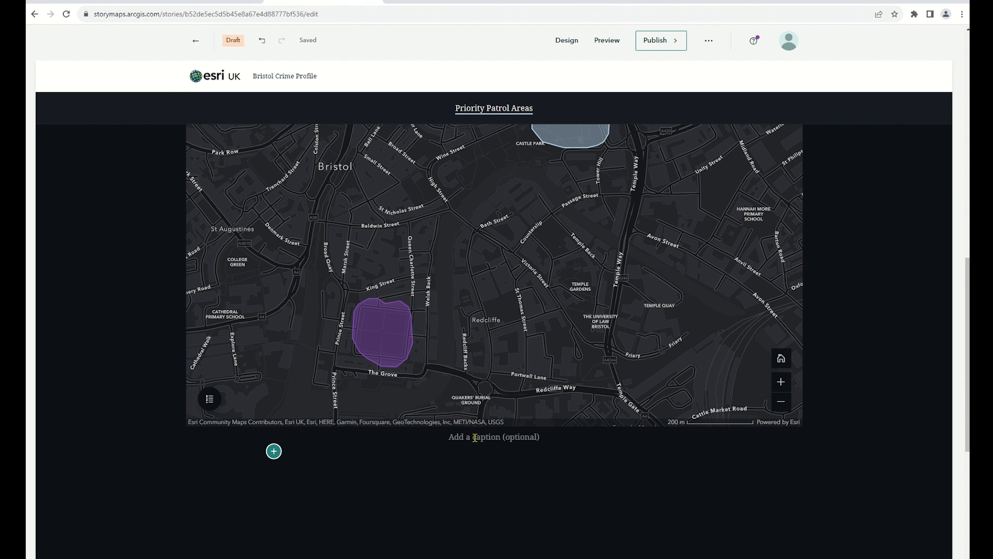
scroll(476, 439, "up", 2)
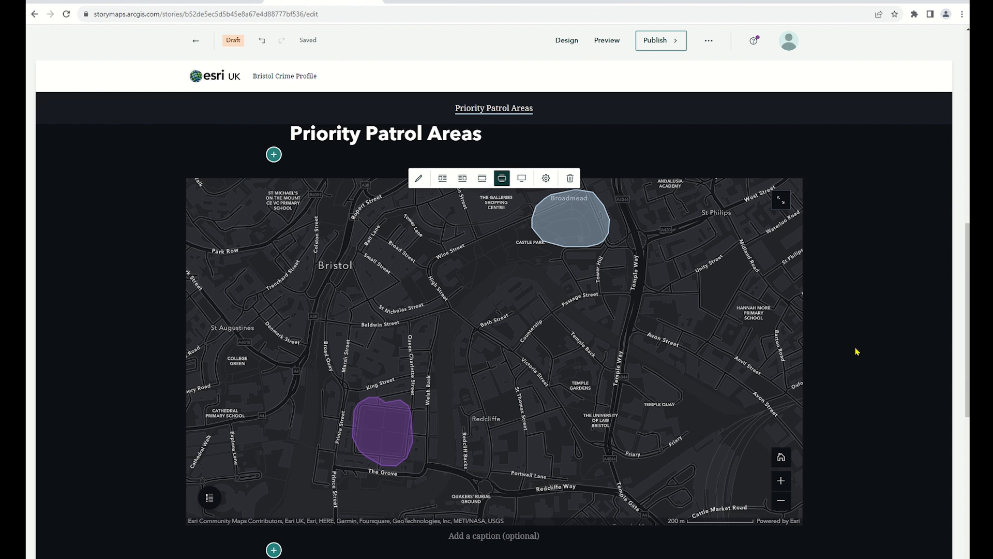
scroll(858, 352, "down", 1)
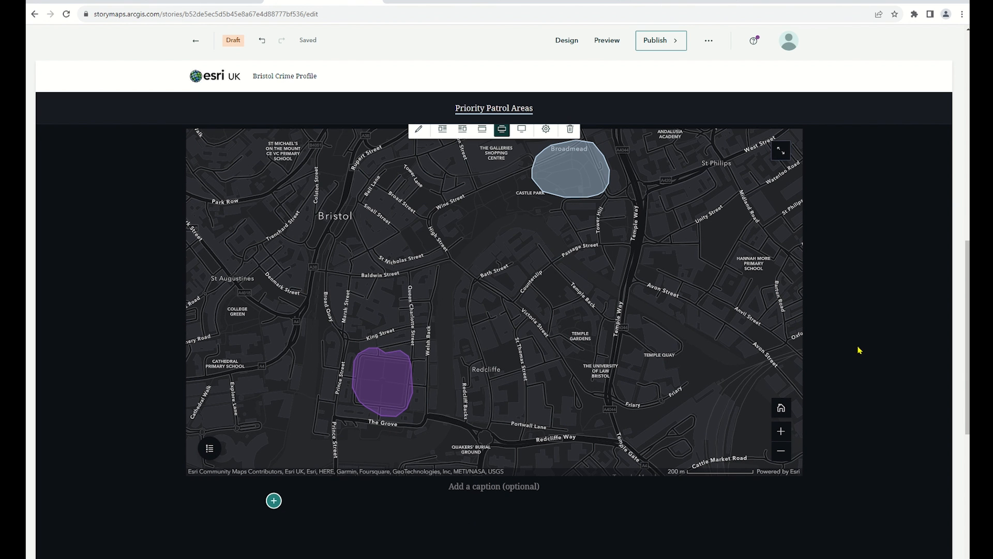
scroll(859, 348, "down", 6)
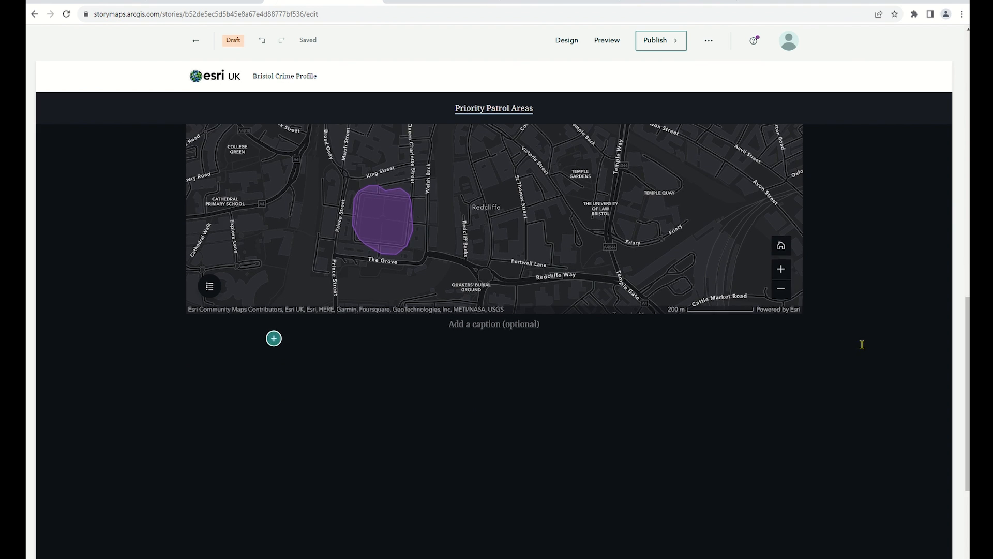
scroll(863, 349, "down", 1)
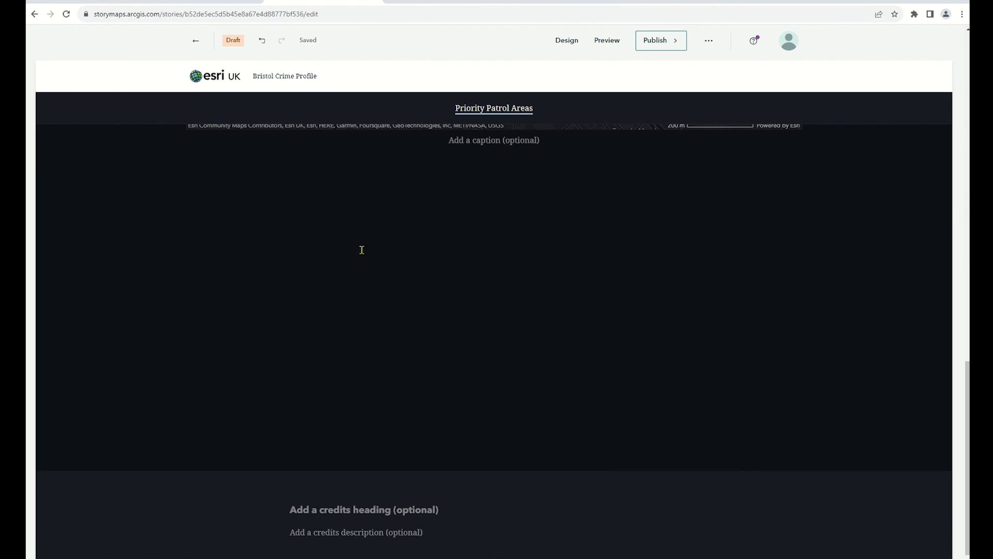
left_click(274, 155)
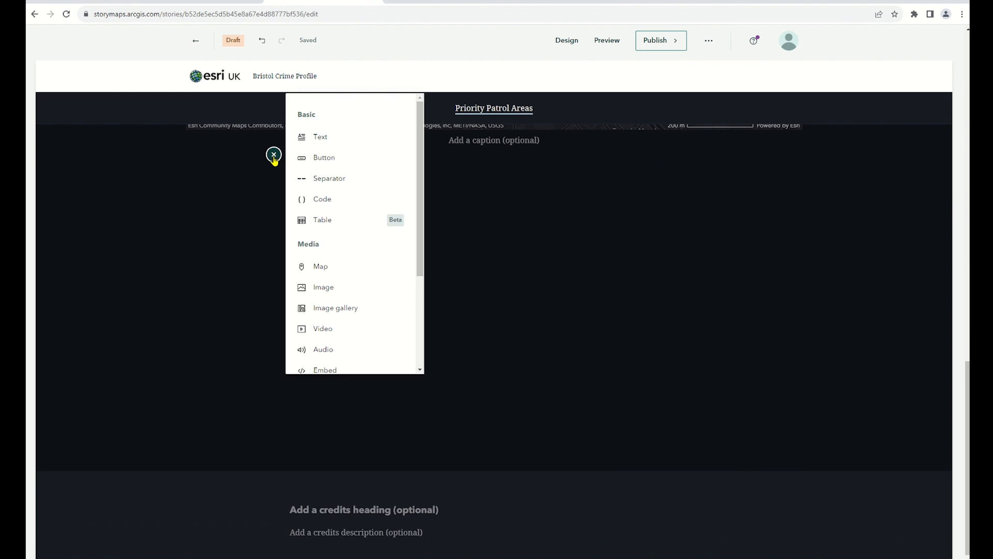
scroll(383, 266, "down", 2)
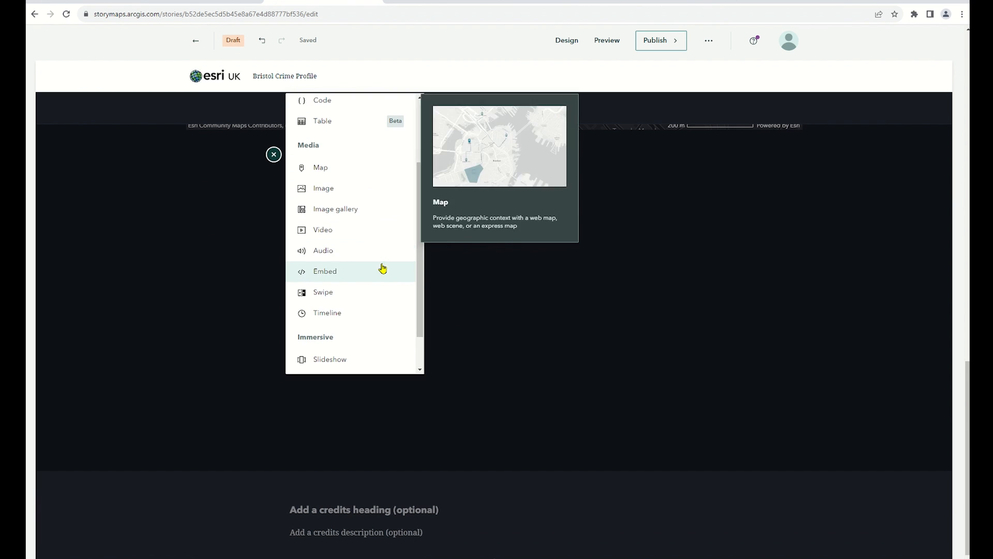
left_click(372, 273)
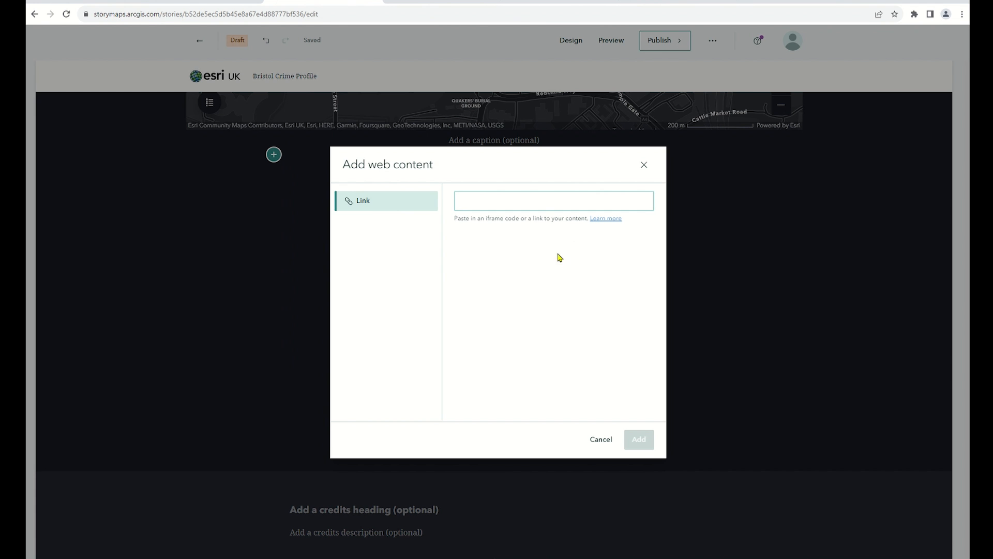
left_click(537, 245)
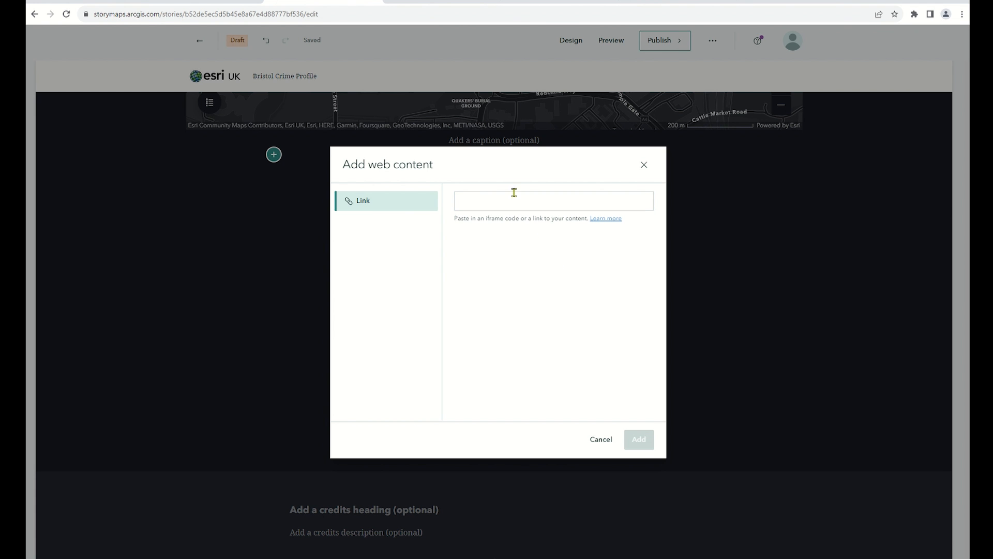
In the Bristol Crime Dashboard, test filtering the chart by Anti-social behaviour, Criminal damage and arson, and Other theft, and clear the selection
left_click(471, 2)
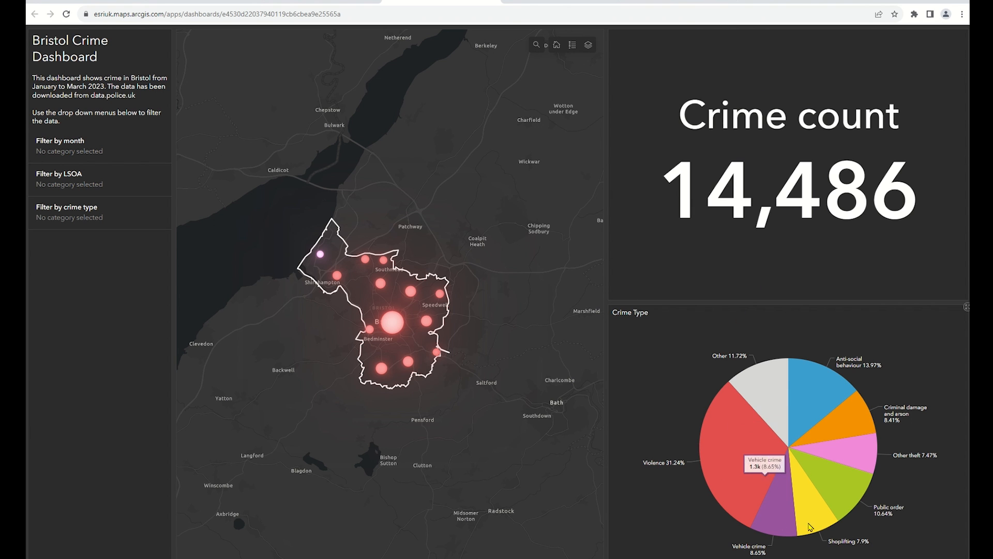
left_click(821, 385)
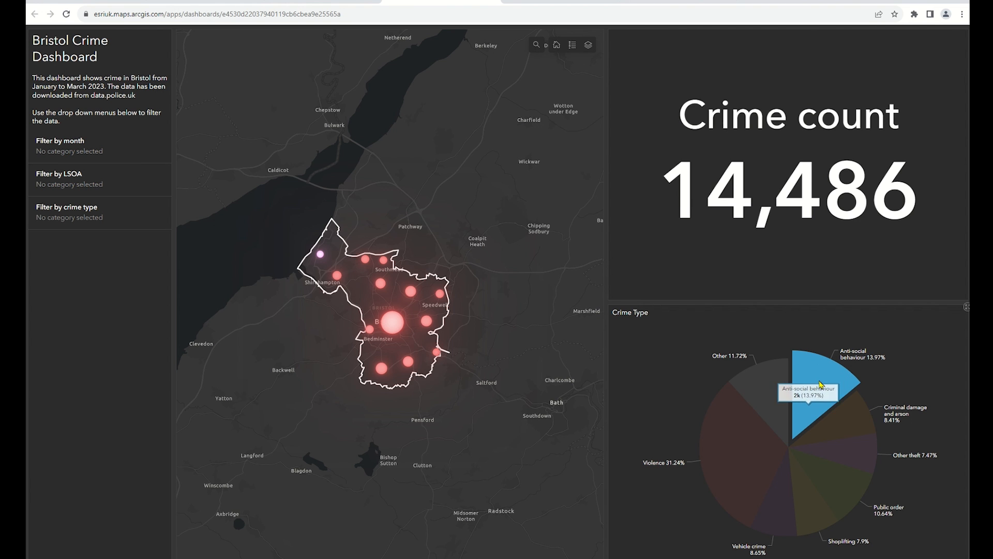
left_click(854, 415)
left_click(858, 451)
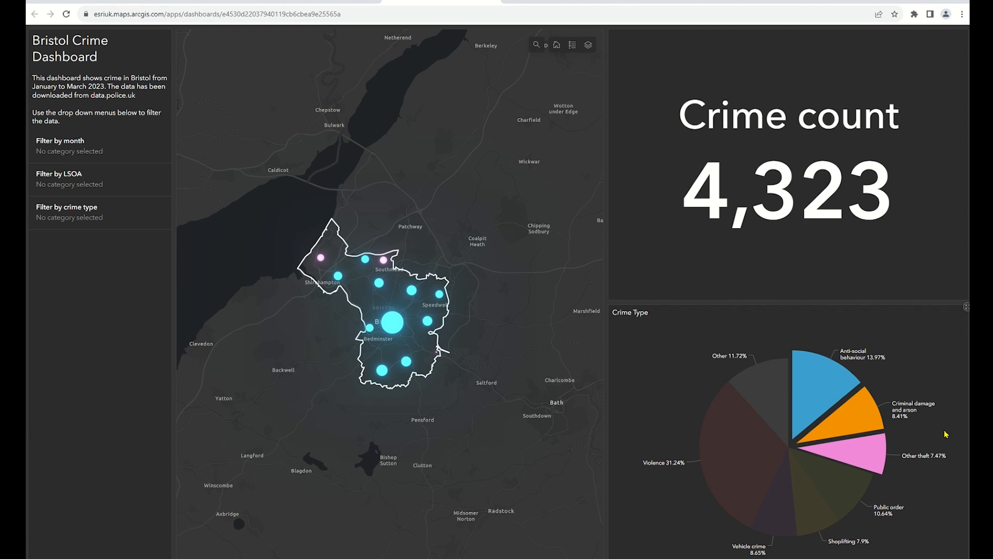
left_click(946, 434)
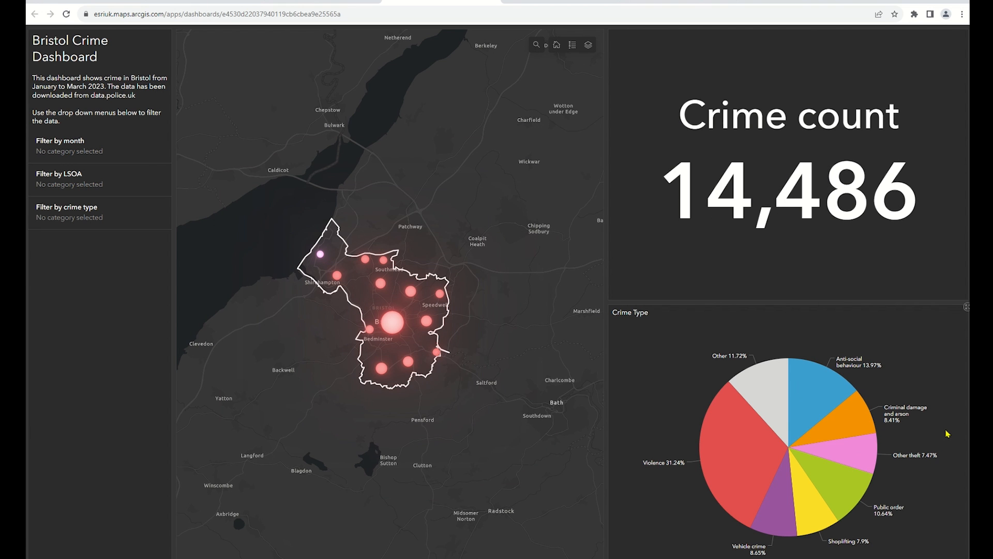
Copy the Bristol Crime Dashboard's web address and embed it in the story below the express map
left_click(353, 13)
key("ctrl+c")
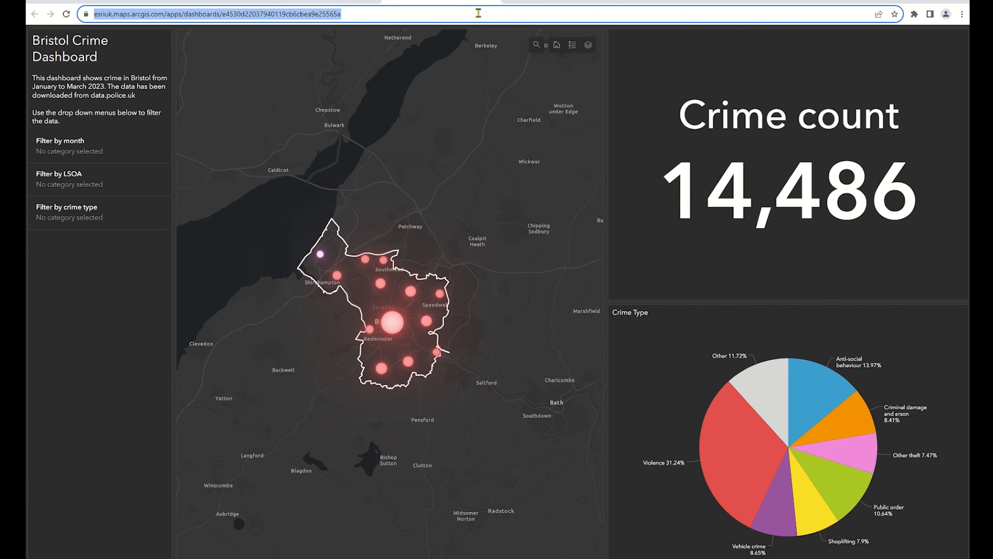
left_click(540, 6)
left_click(318, 5)
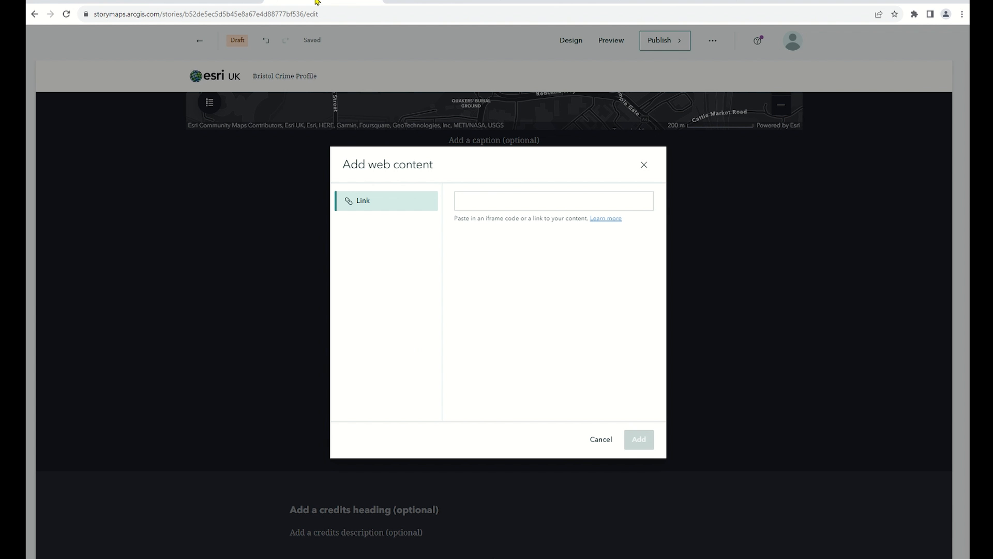
left_click(469, 202)
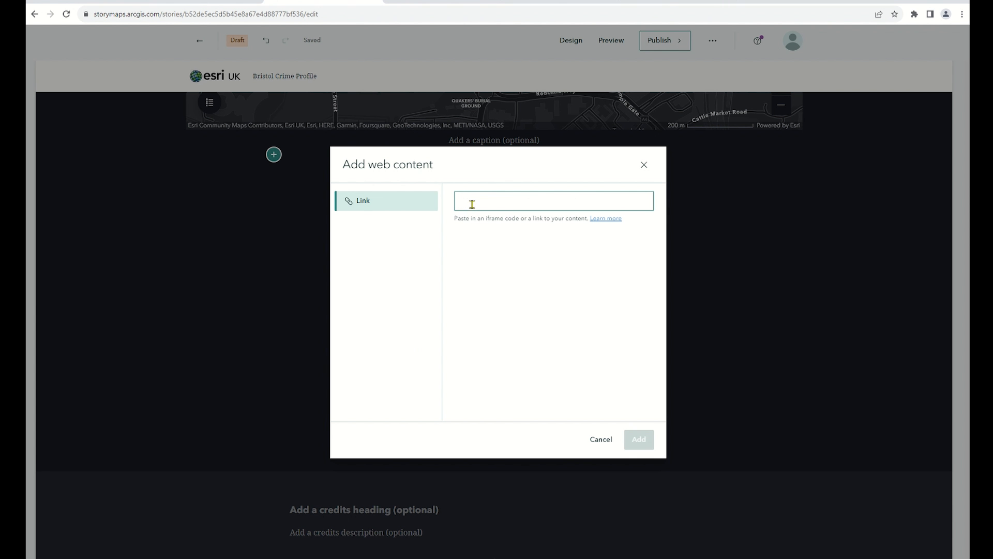
key("ctrl+v")
left_click(638, 439)
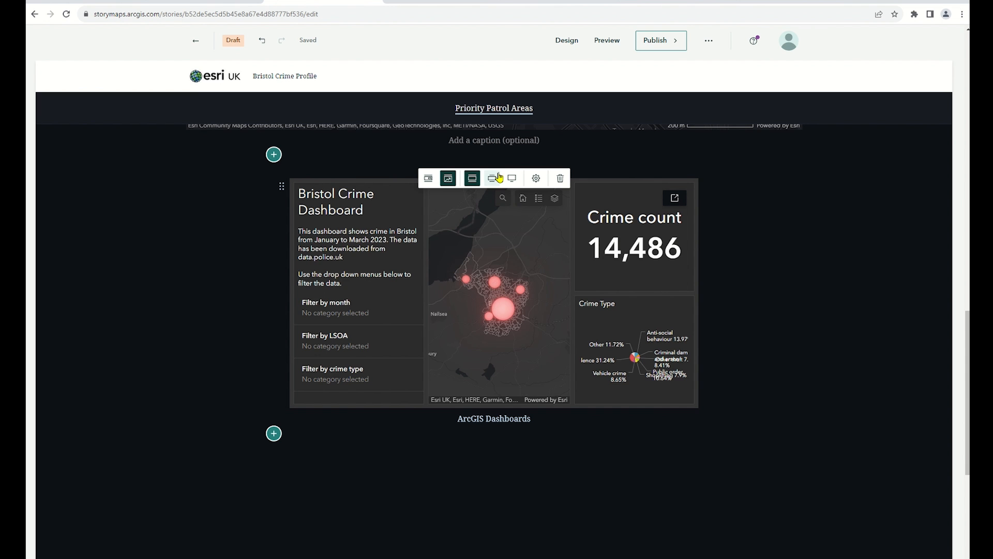
Enlarge the embedded dashboard to its widest display size, trying the Medium size on the way
left_click(494, 179)
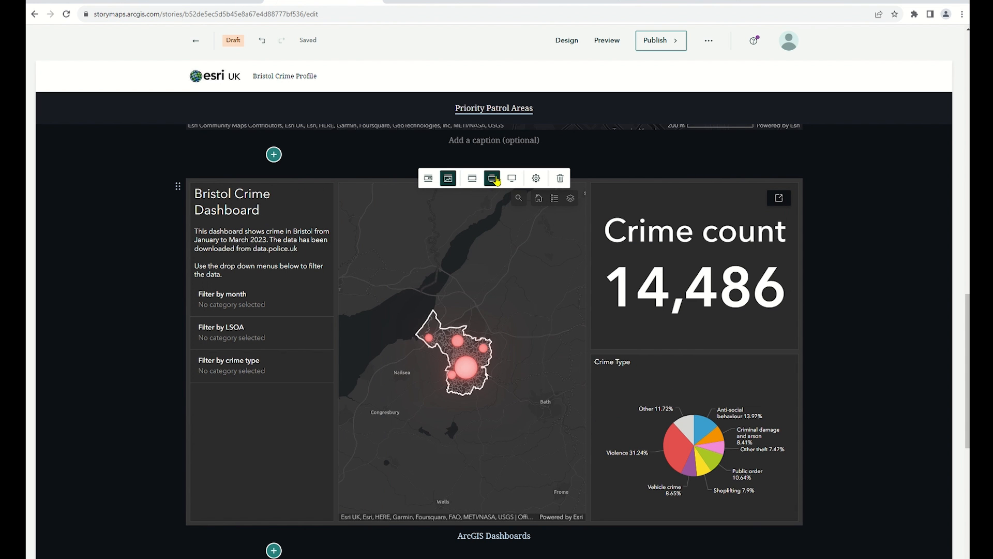
left_click(511, 179)
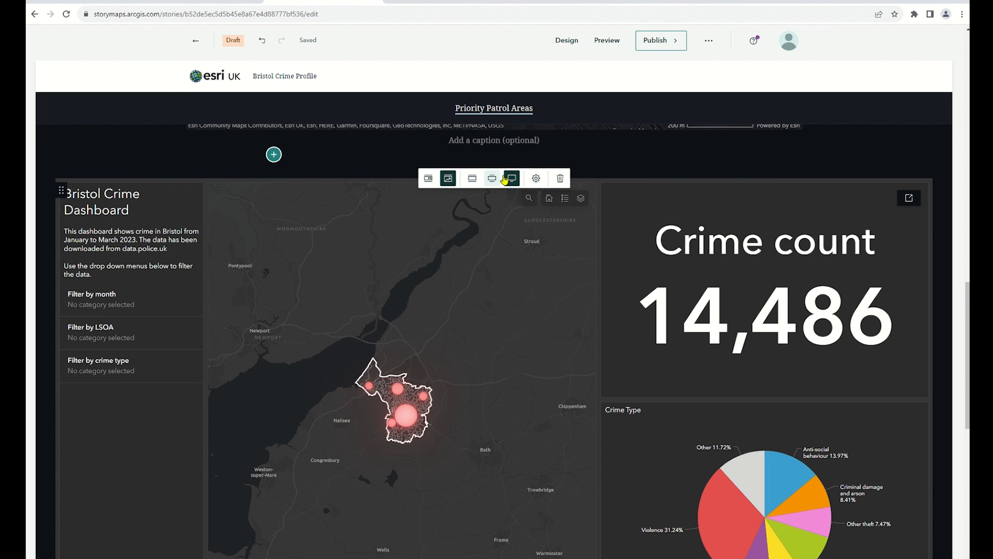
scroll(948, 259, "down", 1)
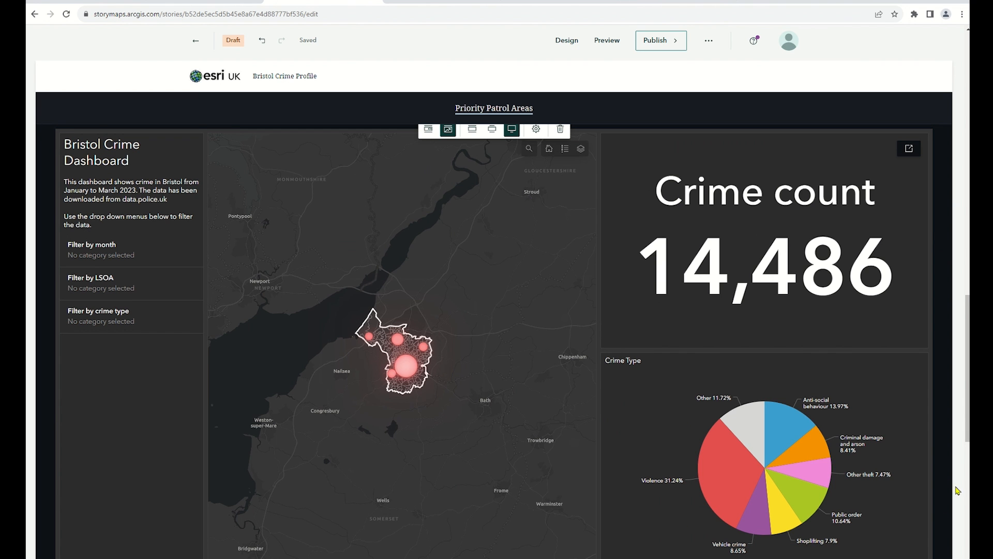
Test the embedded dashboard's Crime Type chart by selecting Anti-social behaviour, Criminal damage and arson, and Other theft, and clear the selection
scroll(949, 485, "down", 1)
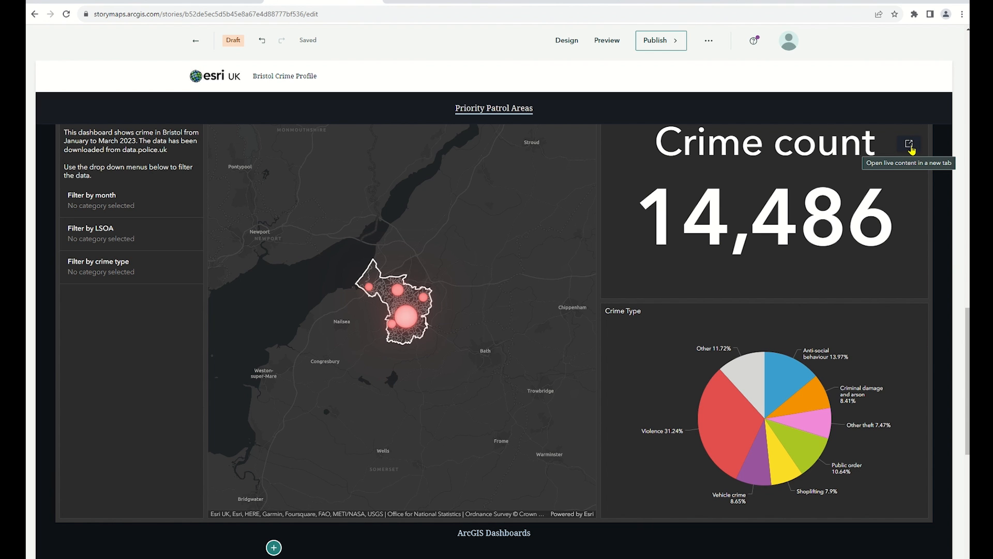
left_click(792, 371)
left_click(810, 391)
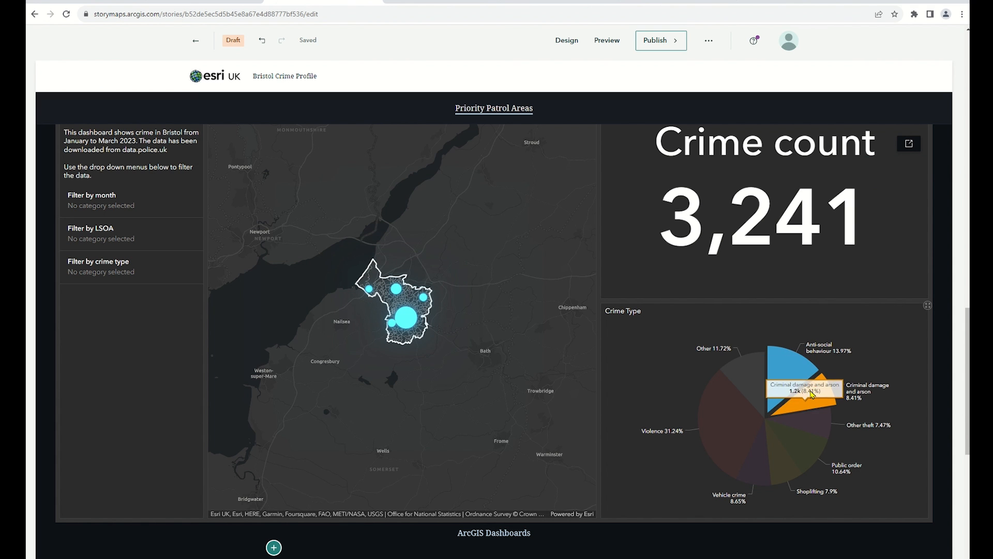
left_click(824, 423)
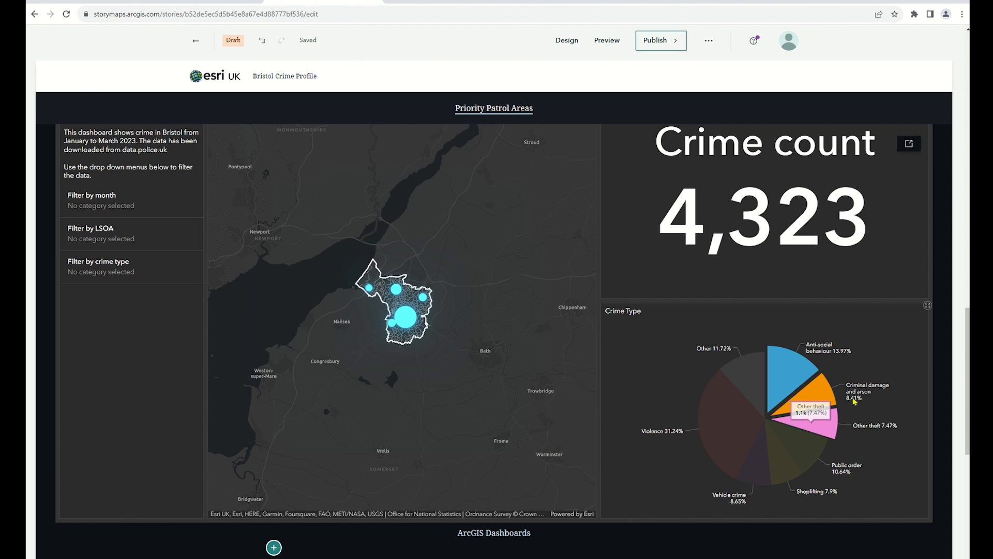
left_click(882, 356)
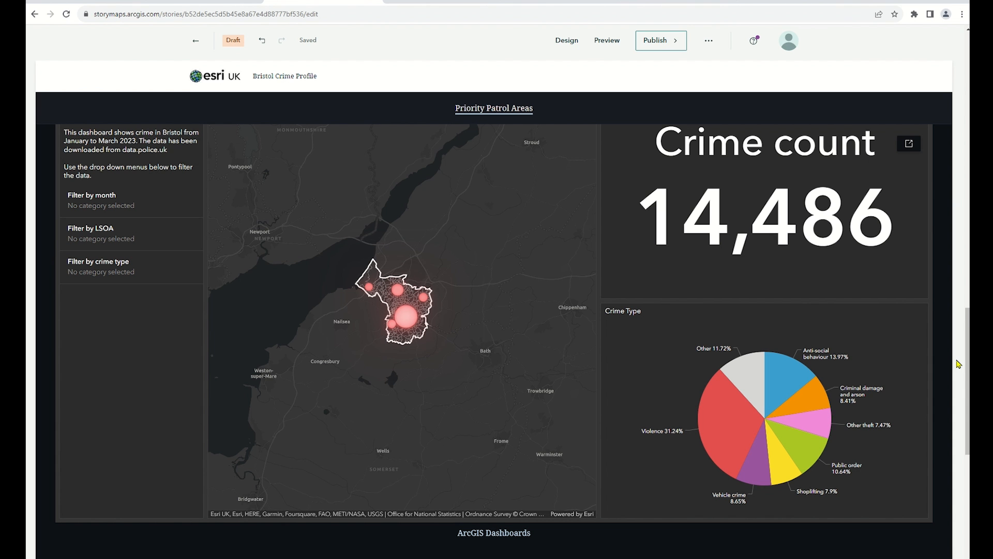
Go to the StoryMaps briefings, view the Bristol Crime Profile briefing and examine its slides and Key findings maps through to Explore the data
left_click(568, 2)
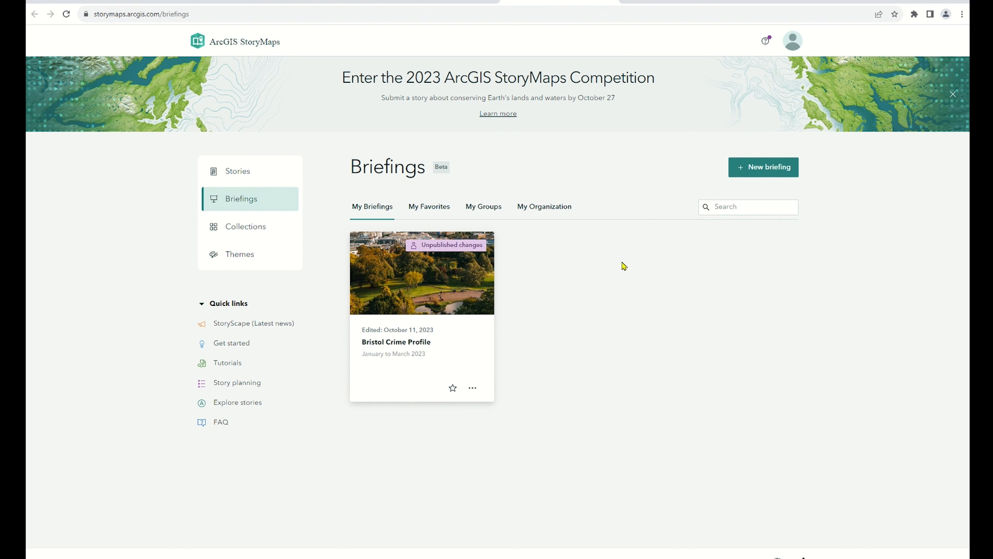
left_click(700, 2)
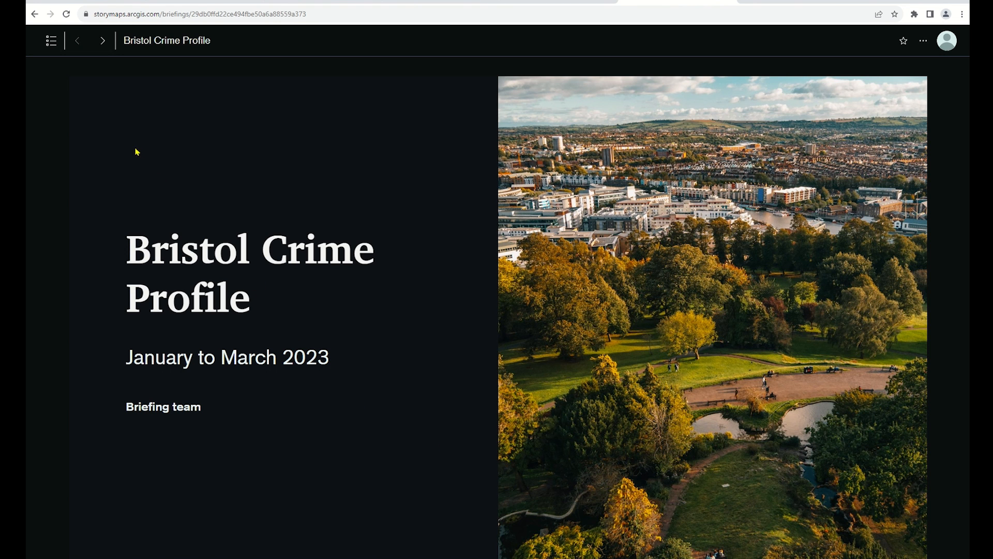
left_click(101, 47)
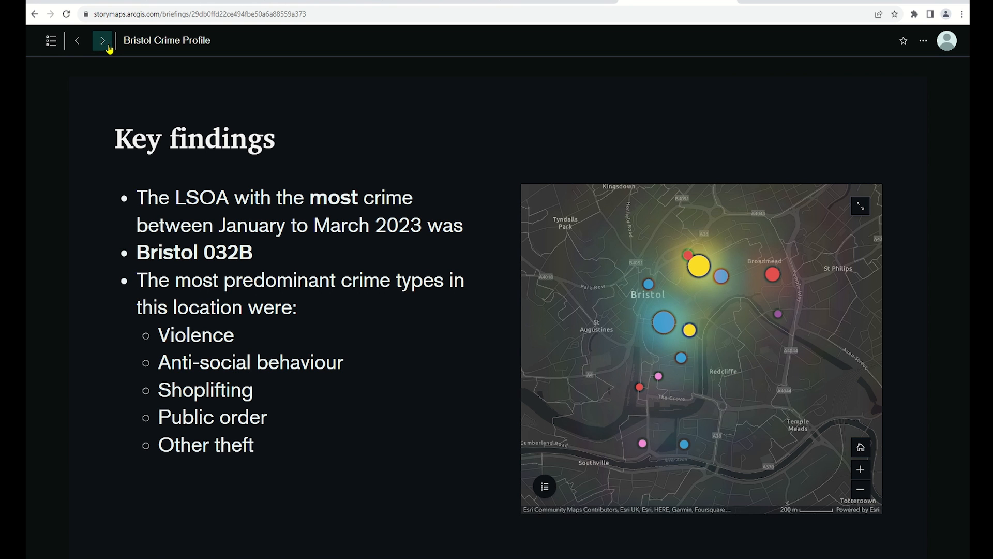
scroll(693, 305, "up", 1)
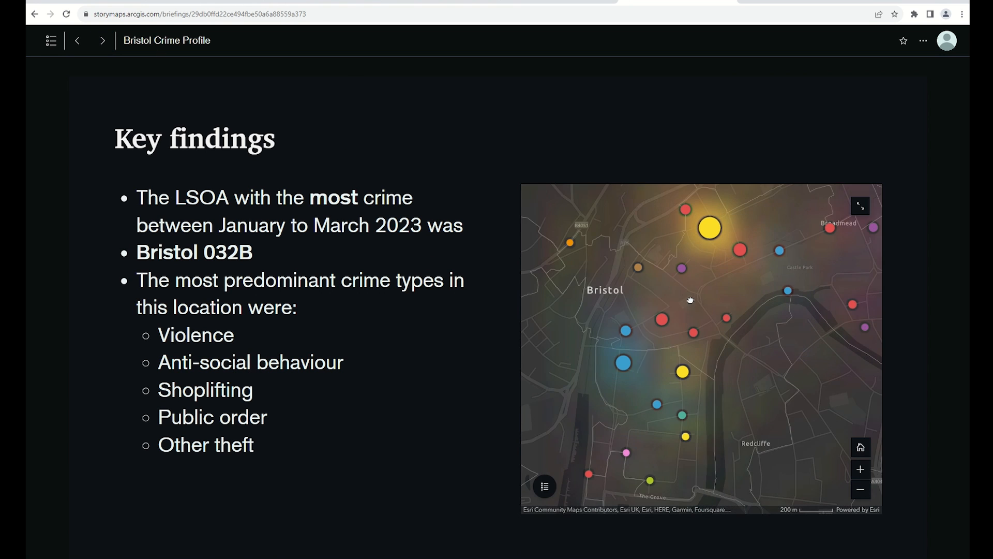
scroll(705, 311, "up", 1)
scroll(706, 314, "down", 1)
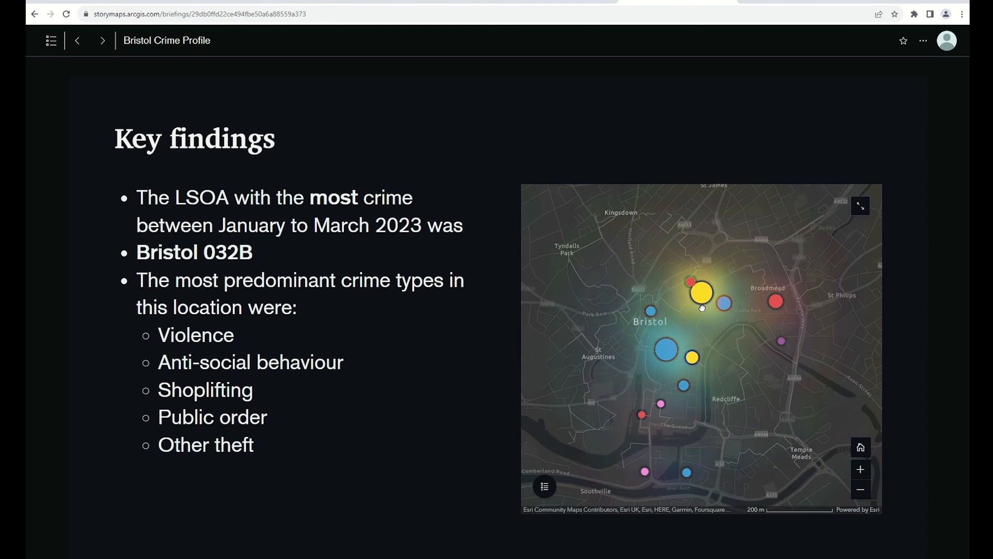
scroll(719, 328, "down", 1)
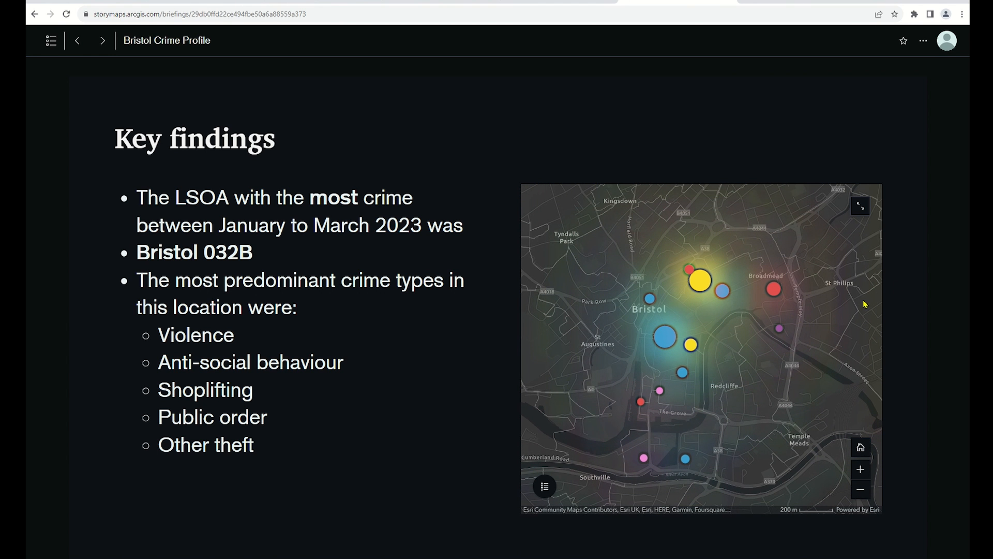
left_click(102, 43)
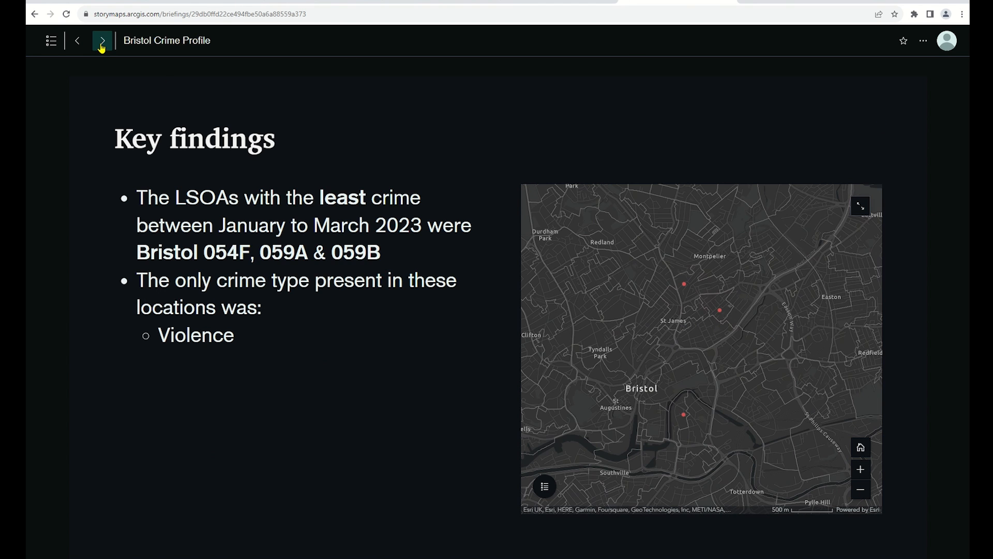
left_click(101, 43)
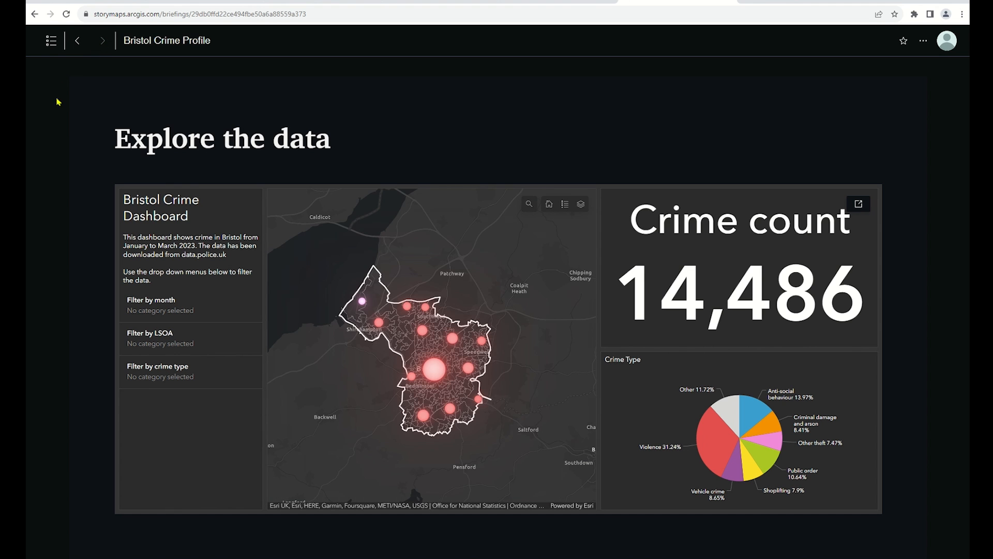